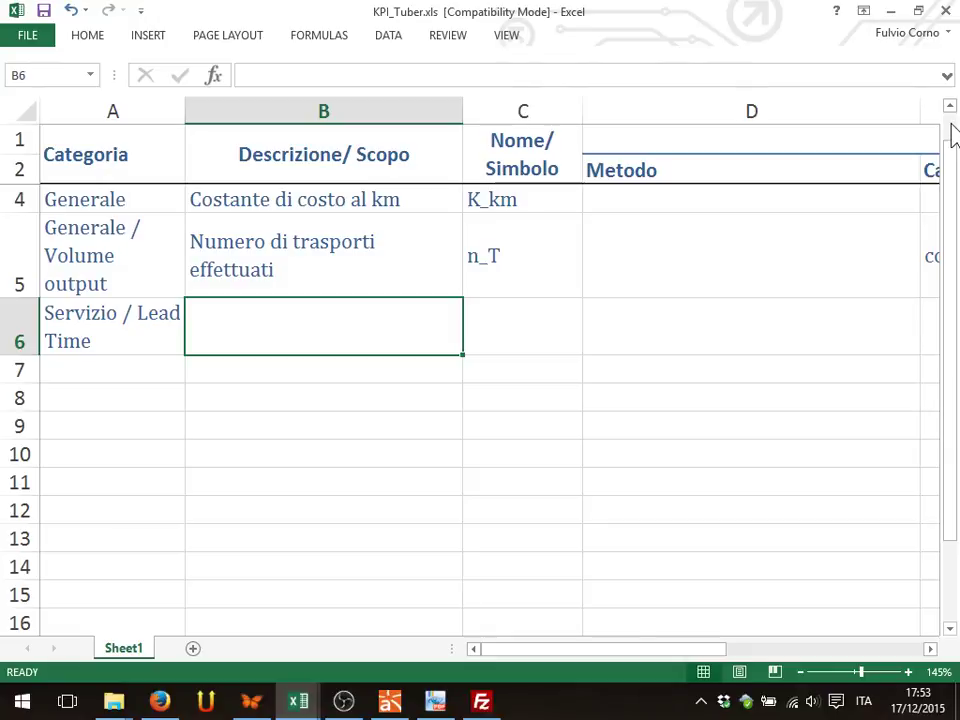
Step: Enter "Tempo non produttivo spero a recarsi nella posizione in cui si trova l'utente" as the Lead Time description in B6
text(Tempo non poru)
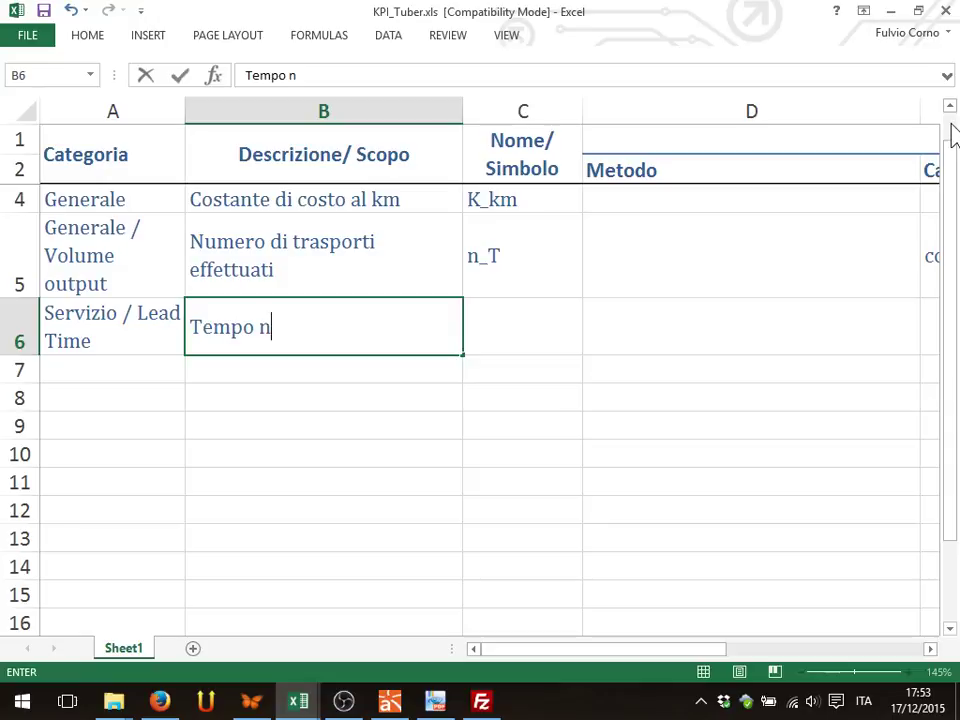
key(BackSpace)
key(BackSpace)
key(BackSpace)
text(rou)
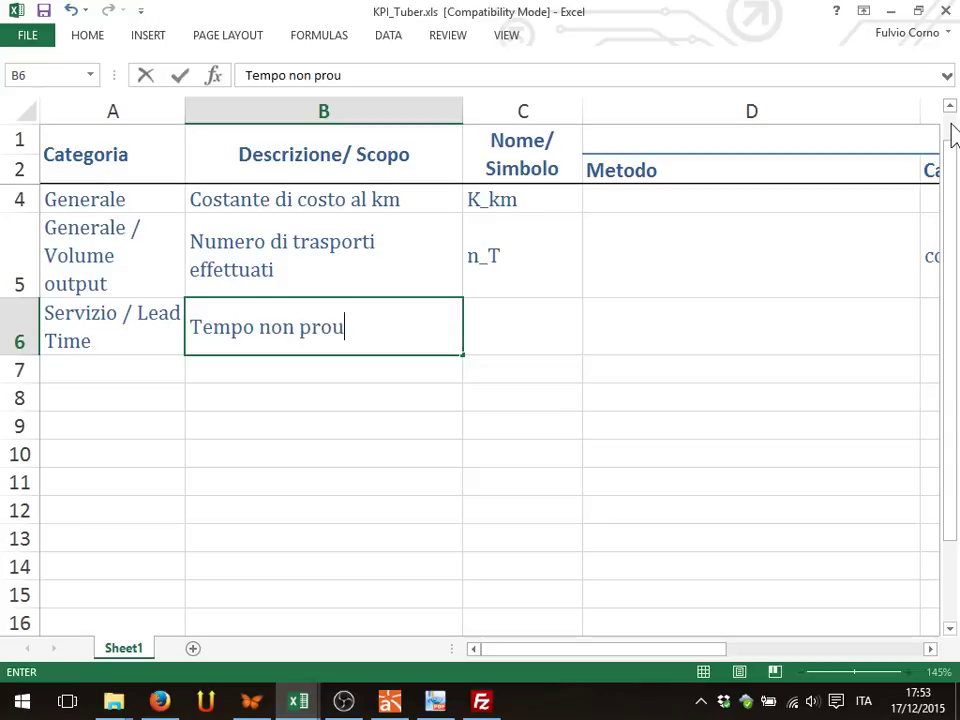
key(BackSpace)
text(duttivo s)
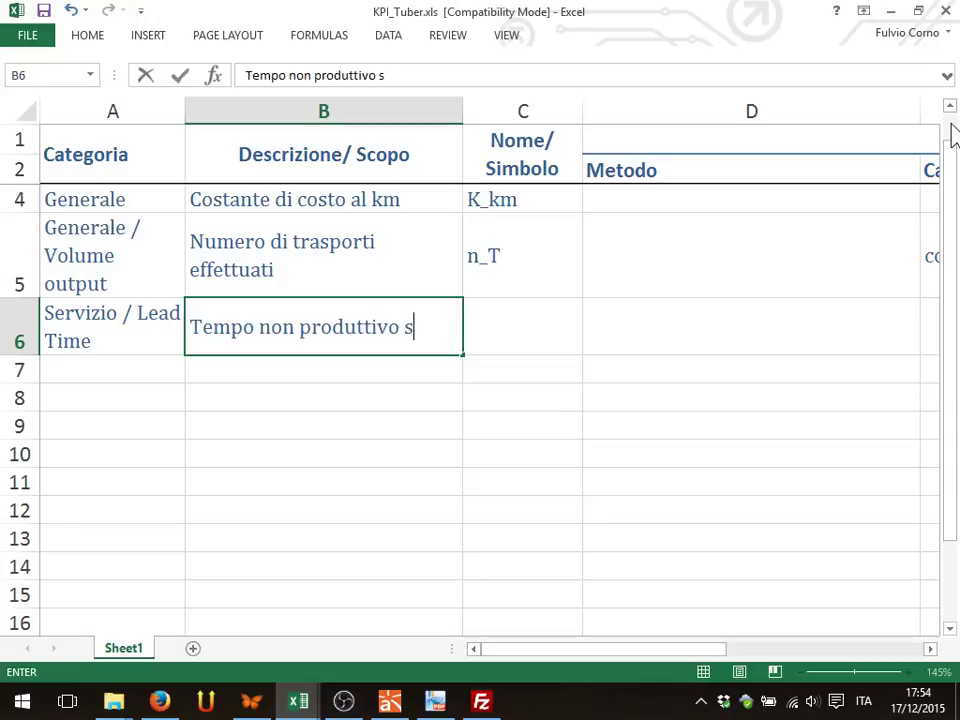
text(pero a rec)
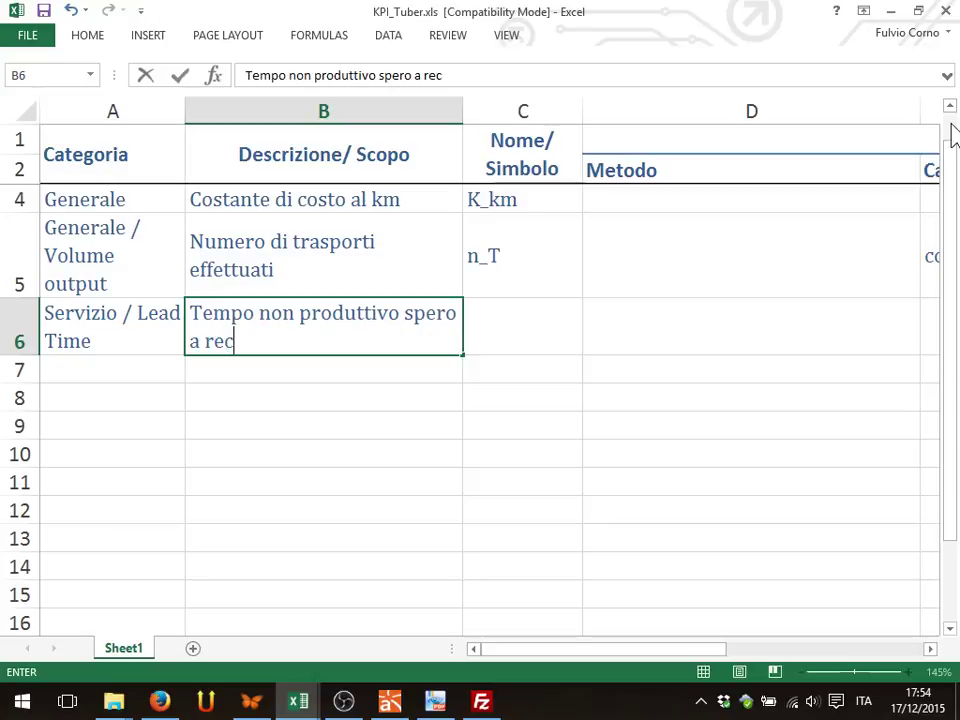
text(arsi nella pos)
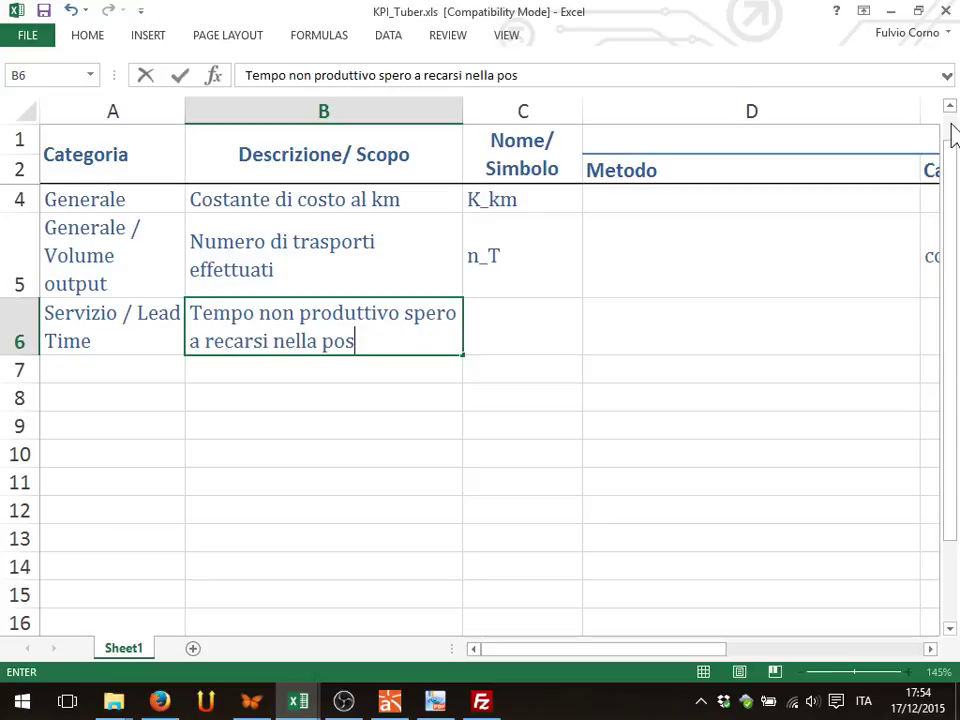
text(izione in cui s)
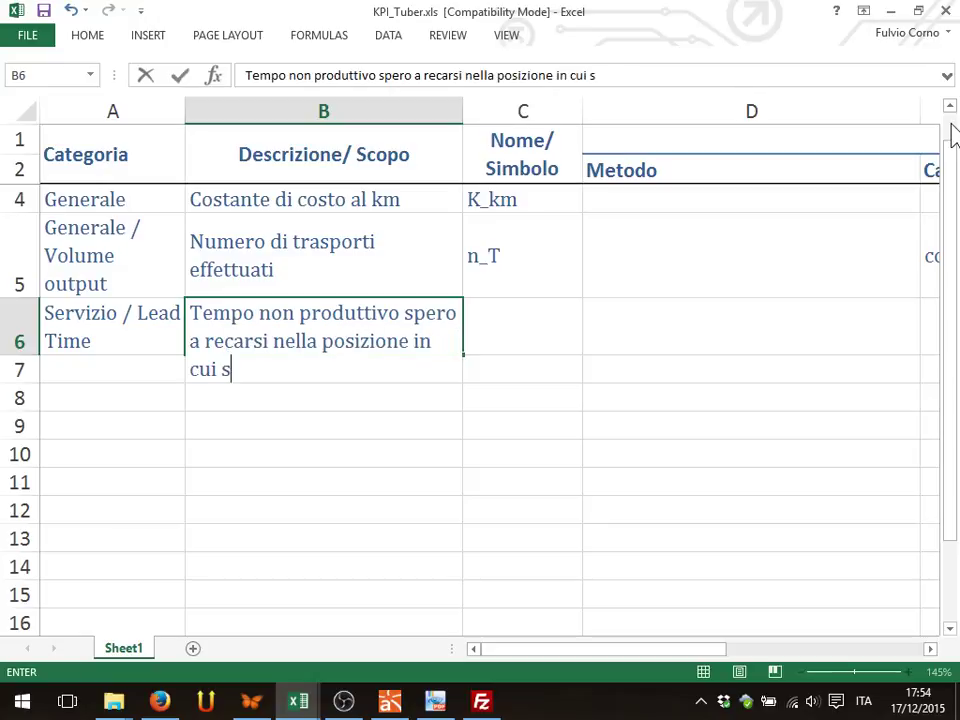
text(i trovat)
key(BackSpace)
text(l)
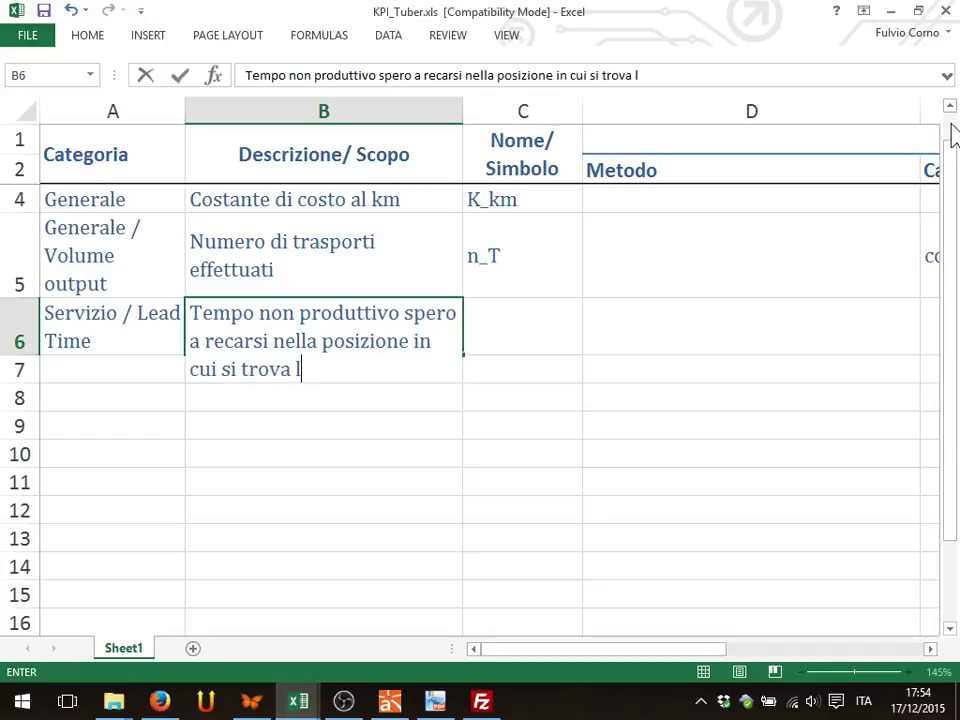
text('utente)
key(Return)
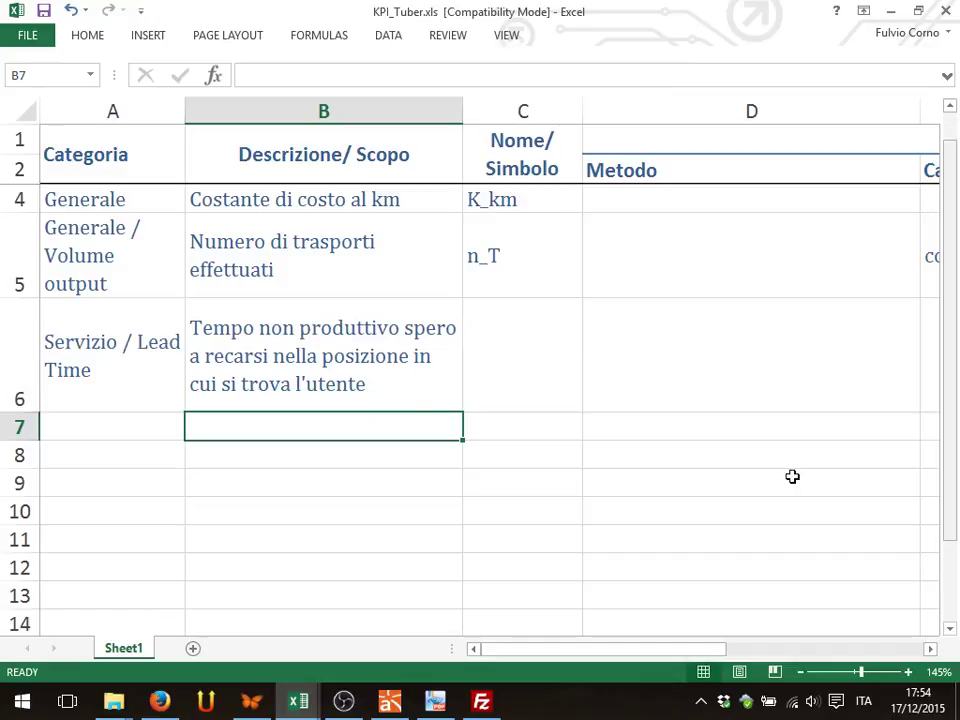
Step: Replace the word "utente" with "passeggero" in the Lead Time description in B6
click(377, 388)
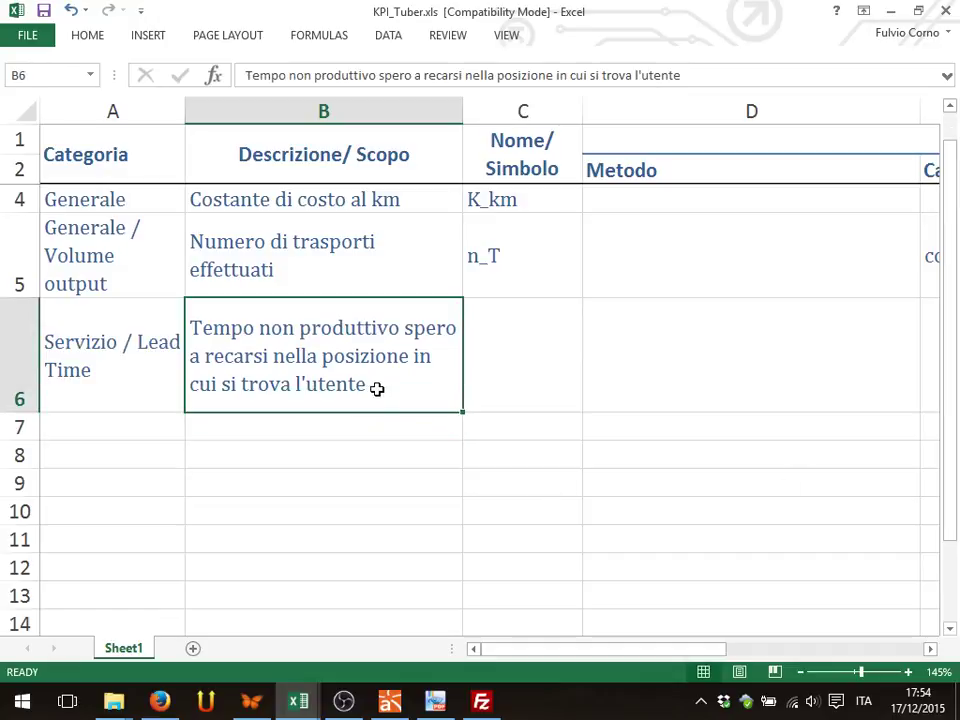
double_click(311, 381)
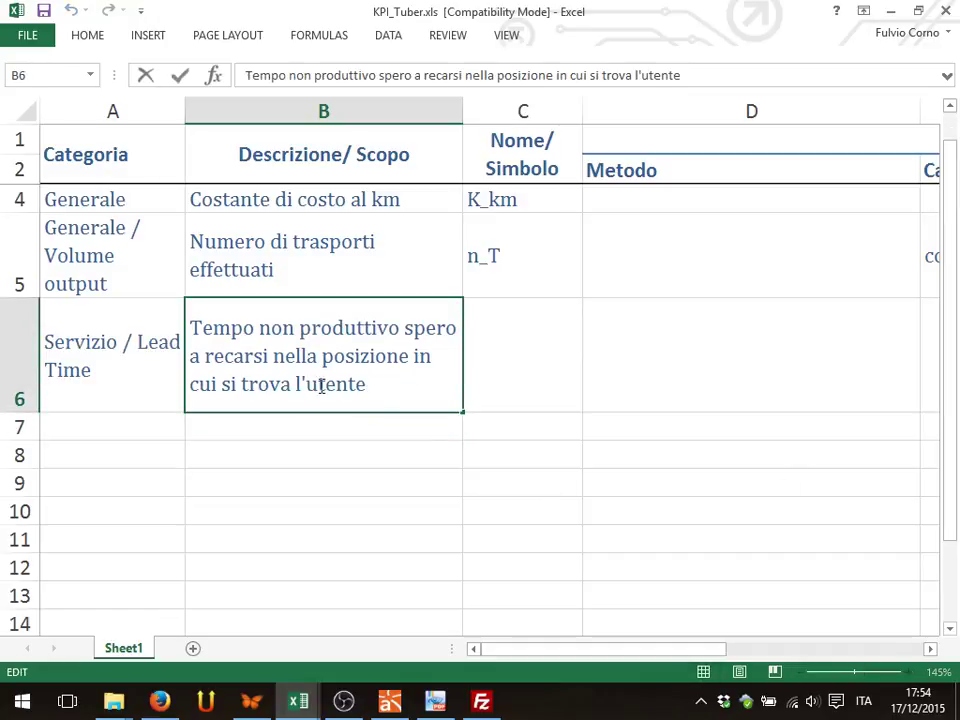
double_click(320, 385)
text(passe)
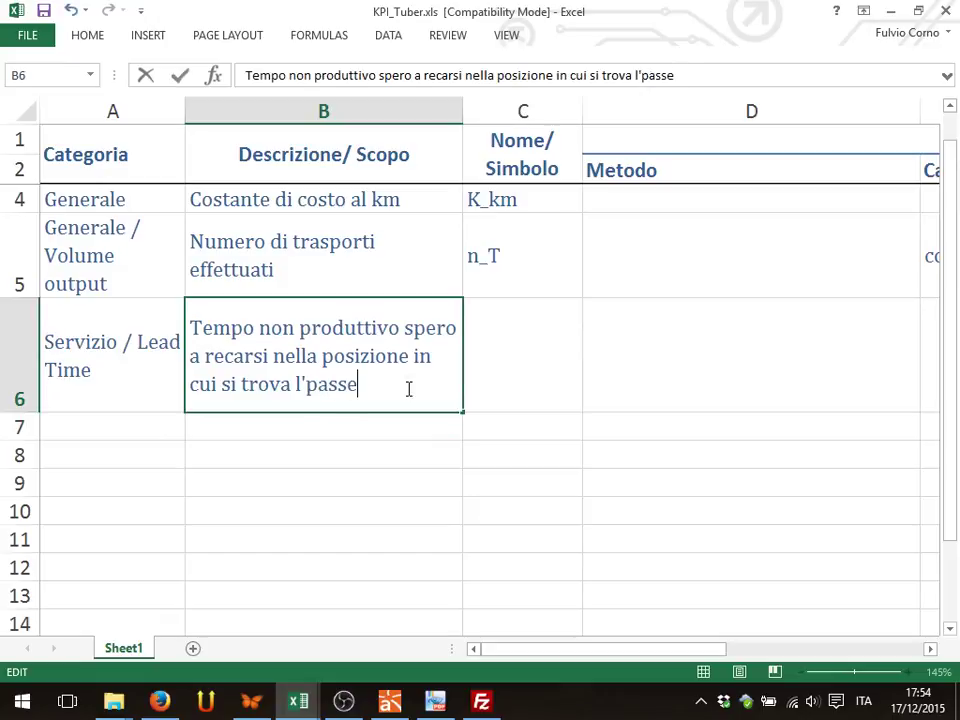
text(ggero)
key(Return)
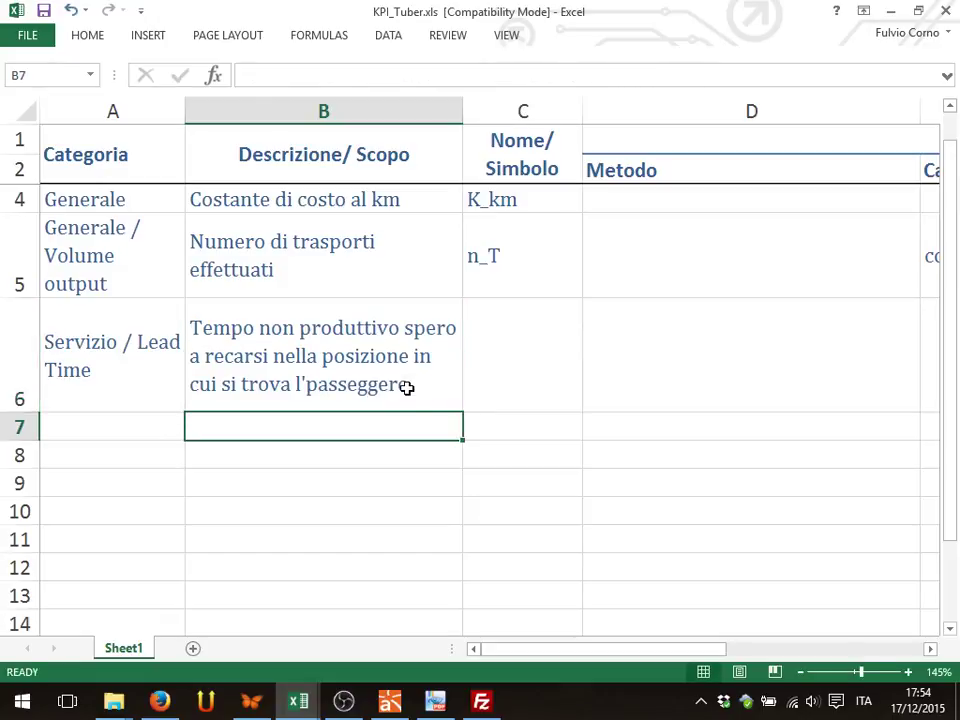
Step: Switch to Astah, check the position attributes of Richiesta di trasporto in Class Diagram0, and return to the Excel workbook
click(412, 700)
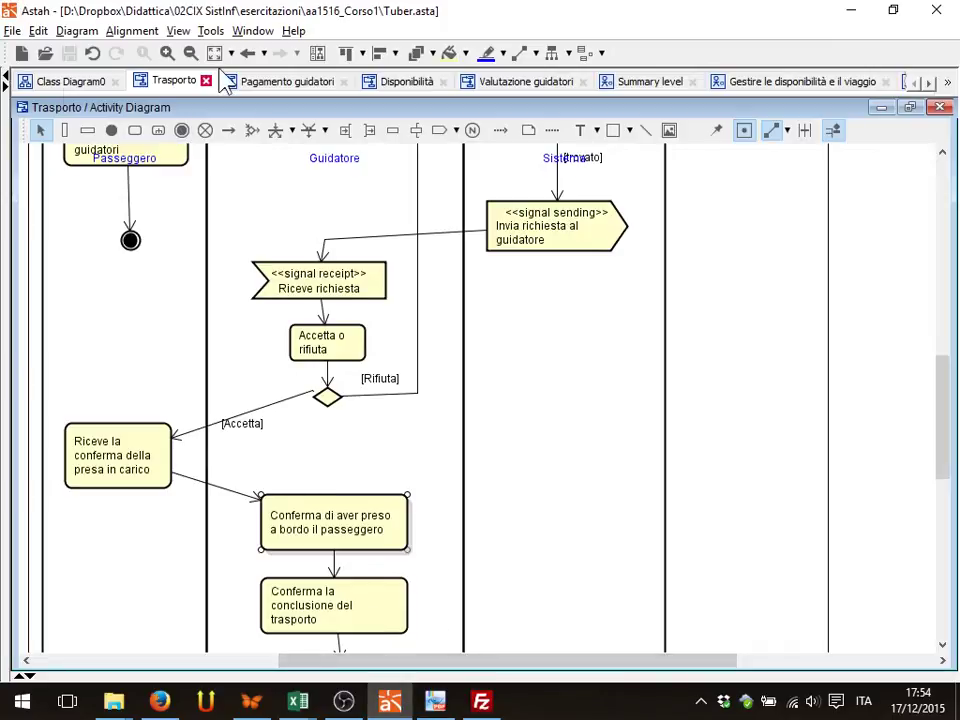
click(62, 81)
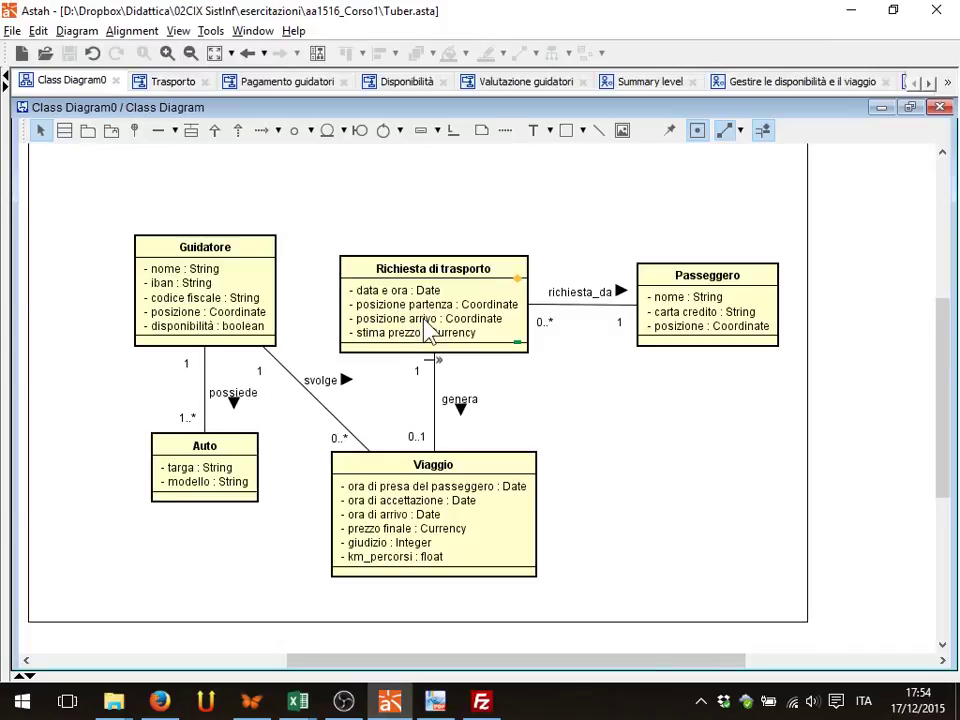
key(alt+Tab)
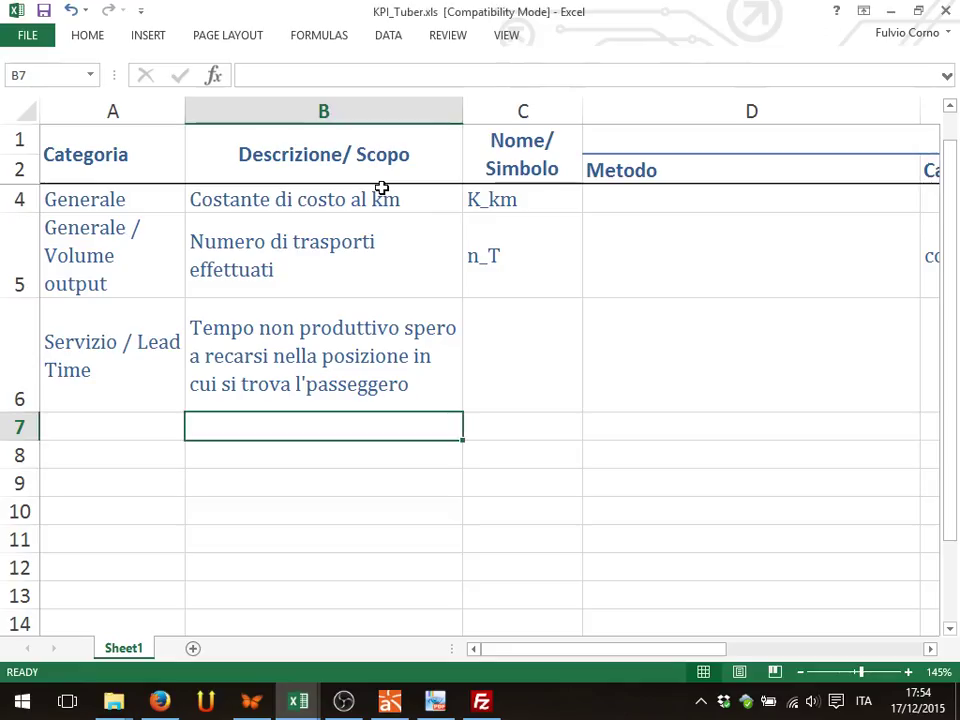
Step: In the B6 description, add "di partenza" after "posizione" and enclose "in cui si trova l'passeggero" in parentheses
click(398, 349)
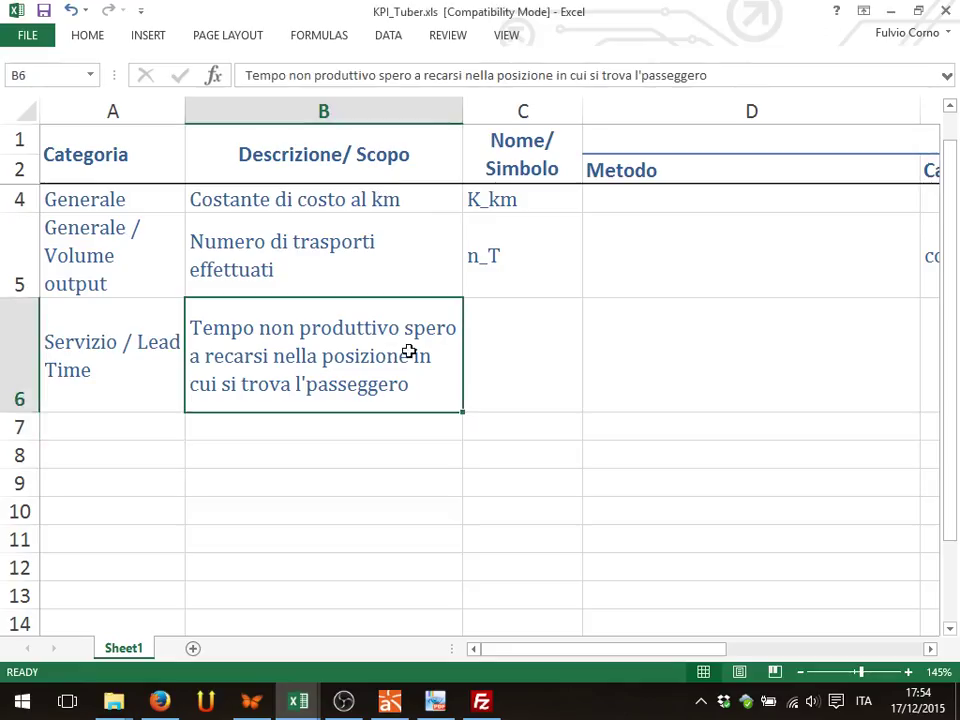
double_click(428, 352)
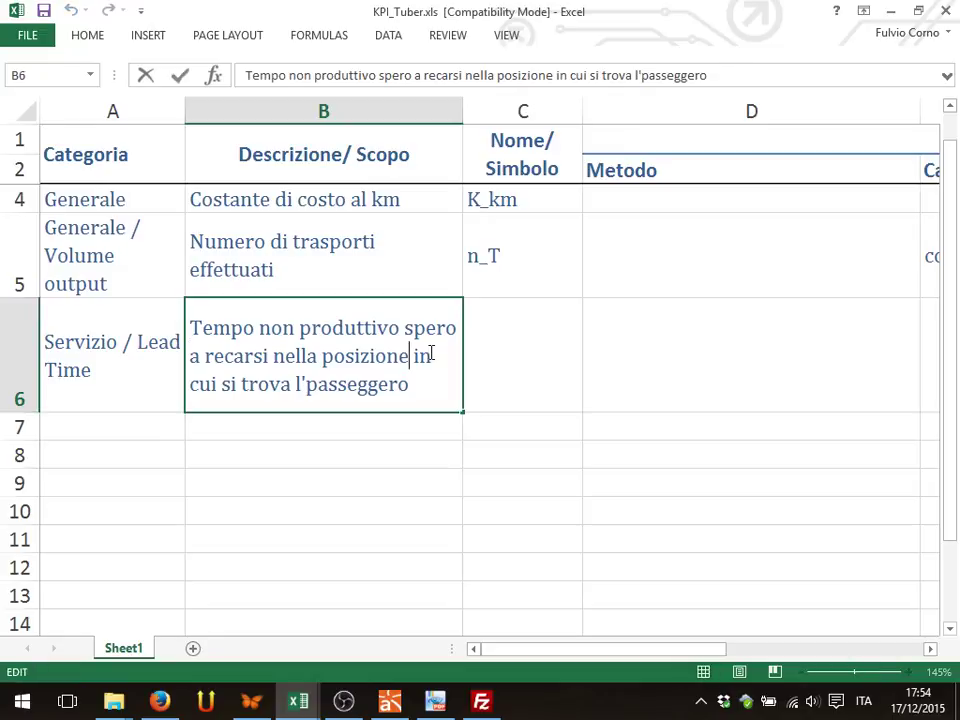
text(di )
text(parten)
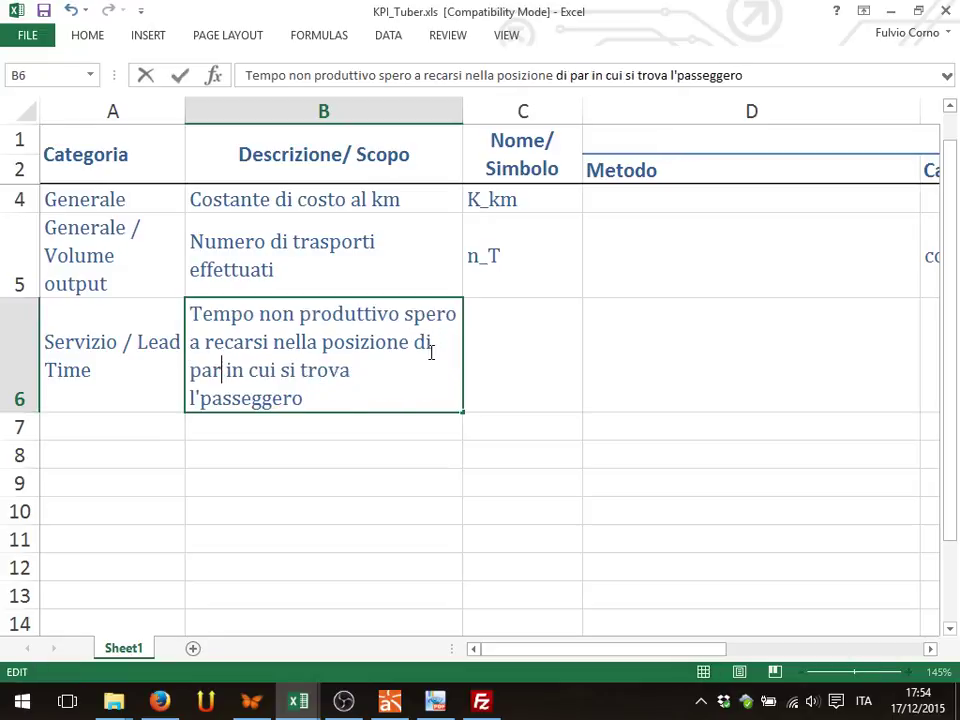
text(za ()
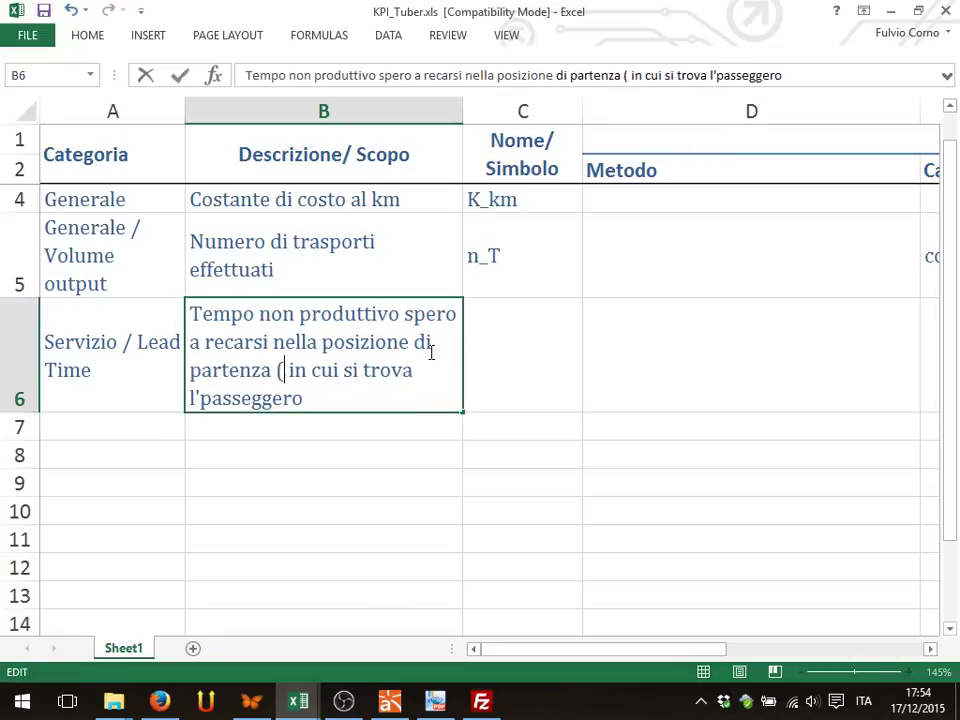
key(Delete)
key(End)
text())
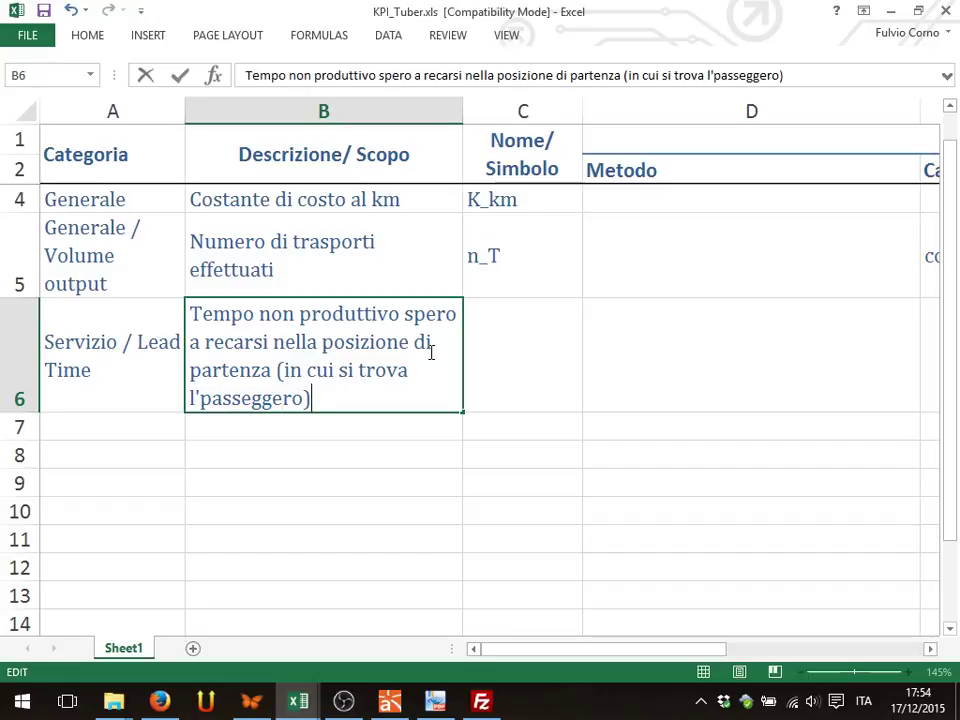
key(Return)
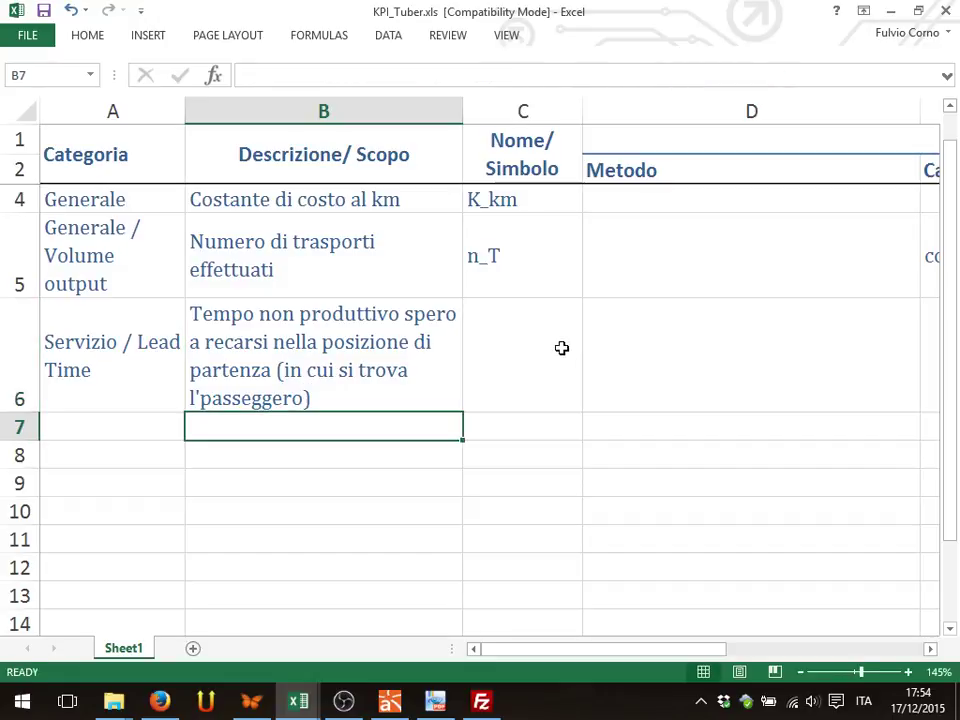
Step: Enter "LT" as the Nome/Simbolo of the Servizio / Lead Time indicator in C6
click(562, 348)
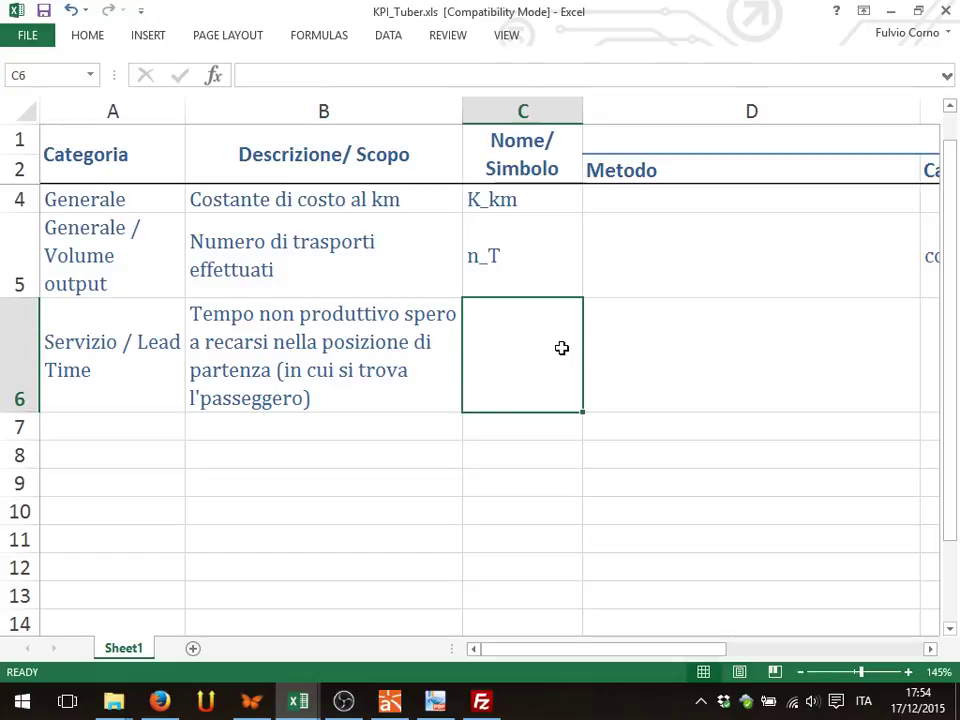
text(LT)
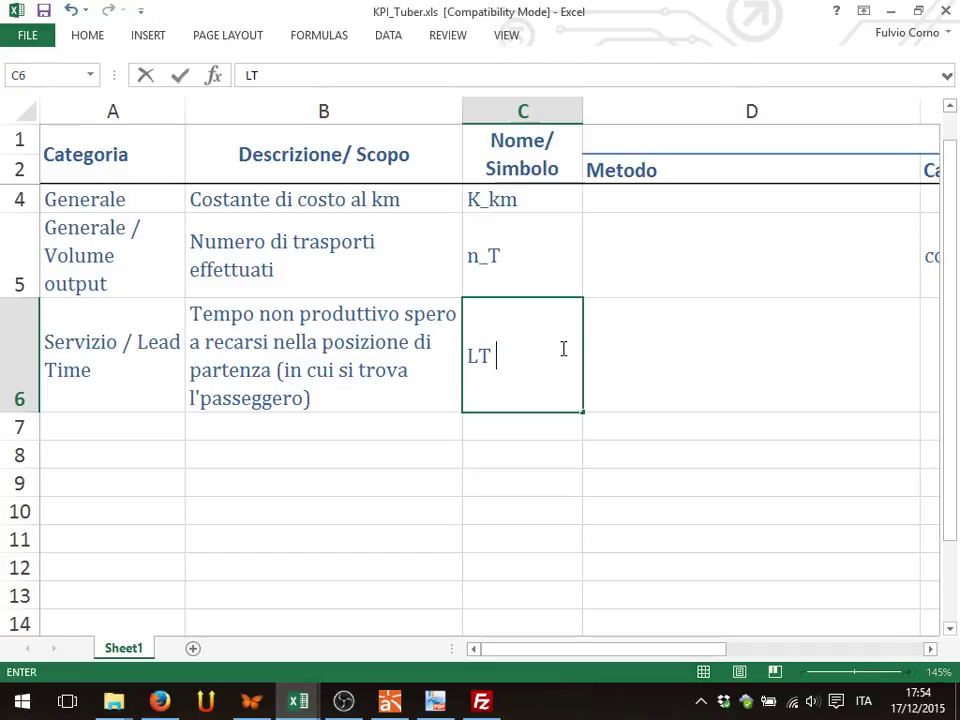
key(BackSpace)
key(Return)
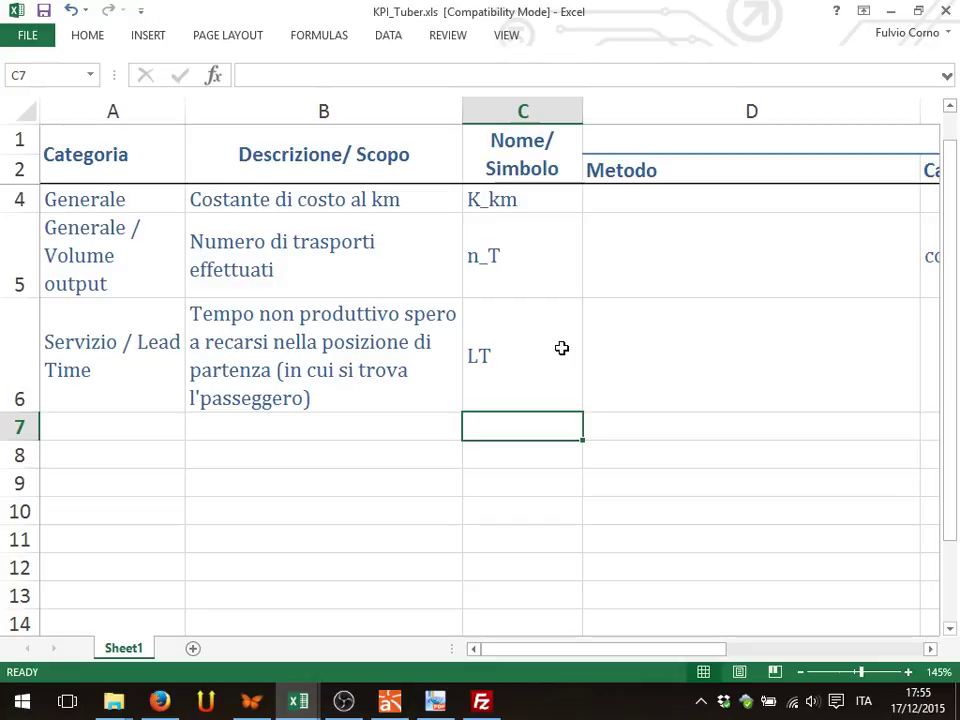
Step: Enter "Tempo trascorso tra l'accettazione di un servizio e la presa a bordo del passeggero, in media" as the Lead Time method in D6
key(Up)
key(Right)
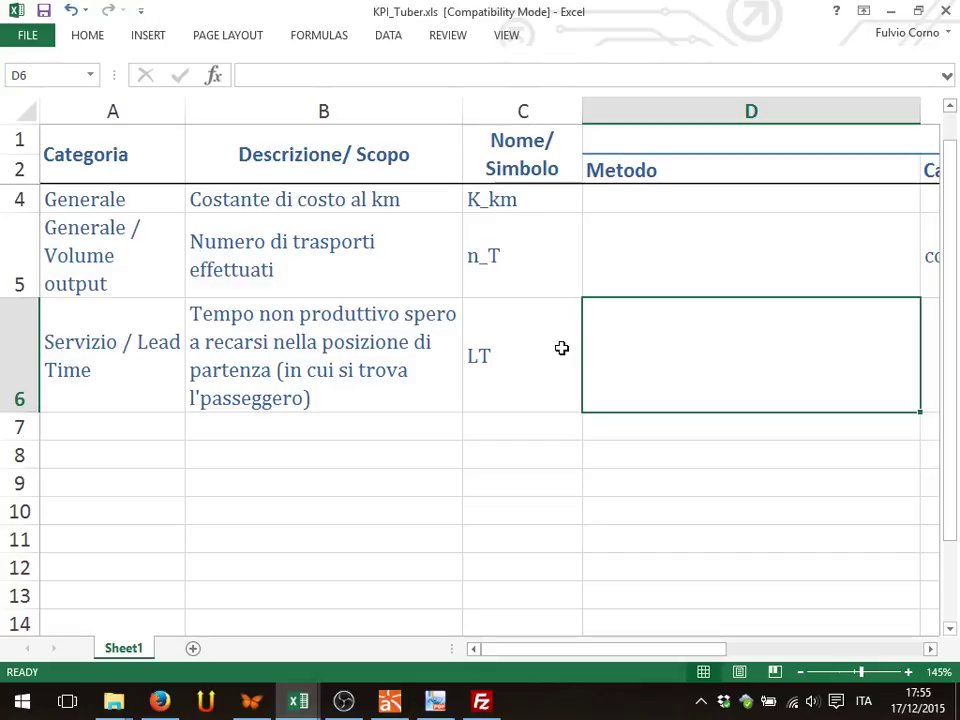
text(Temp)
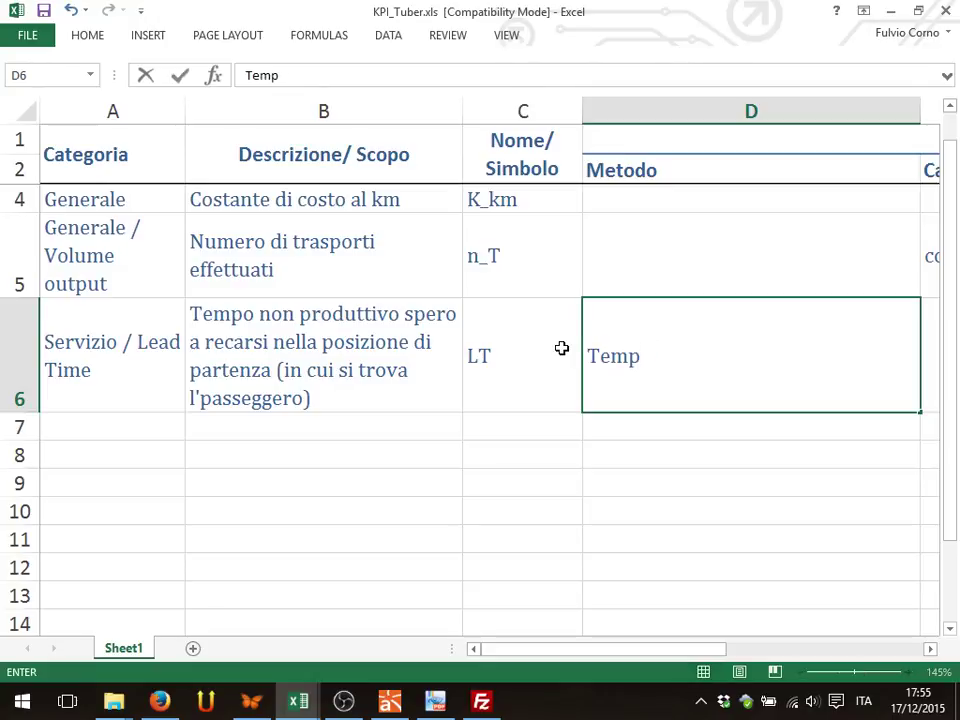
text(o trascorso t)
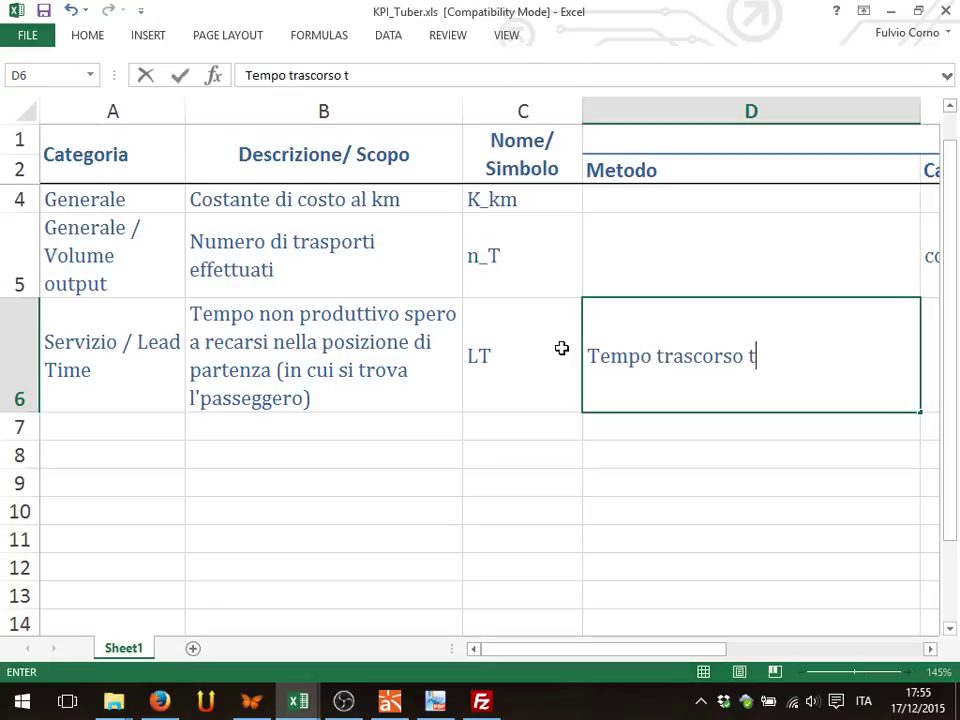
text(ra l'accettazioned)
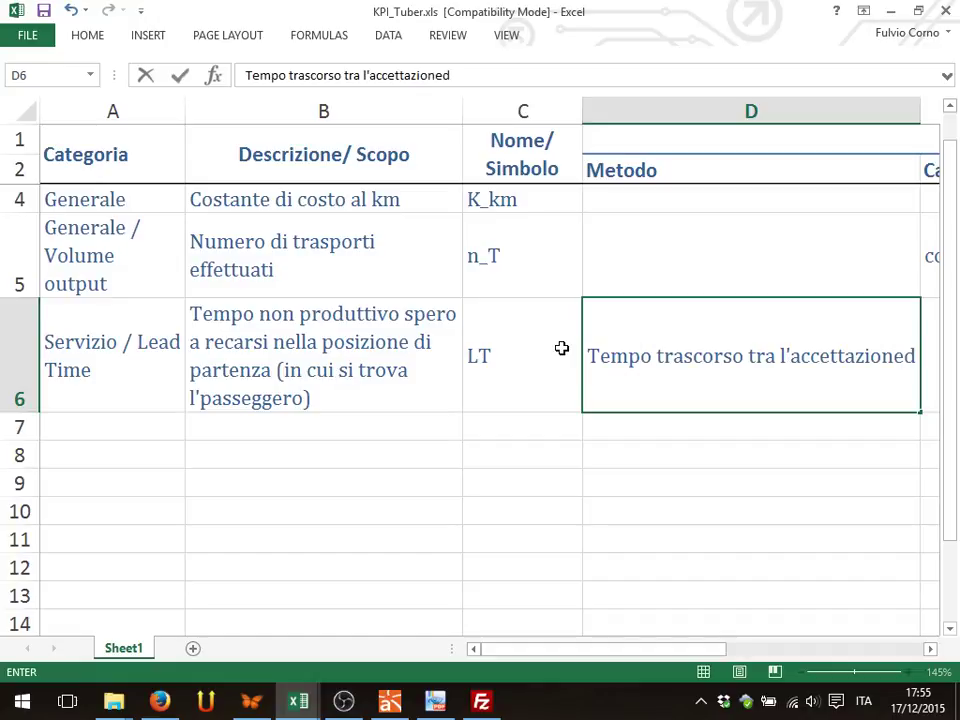
key(BackSpace)
text(di)
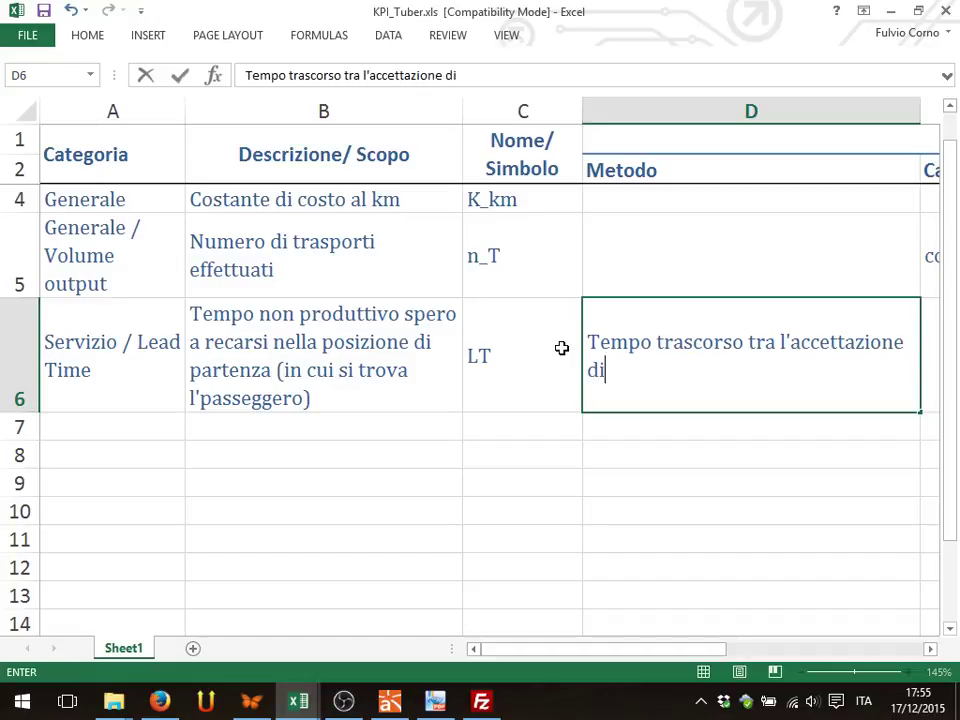
text( un servizio e)
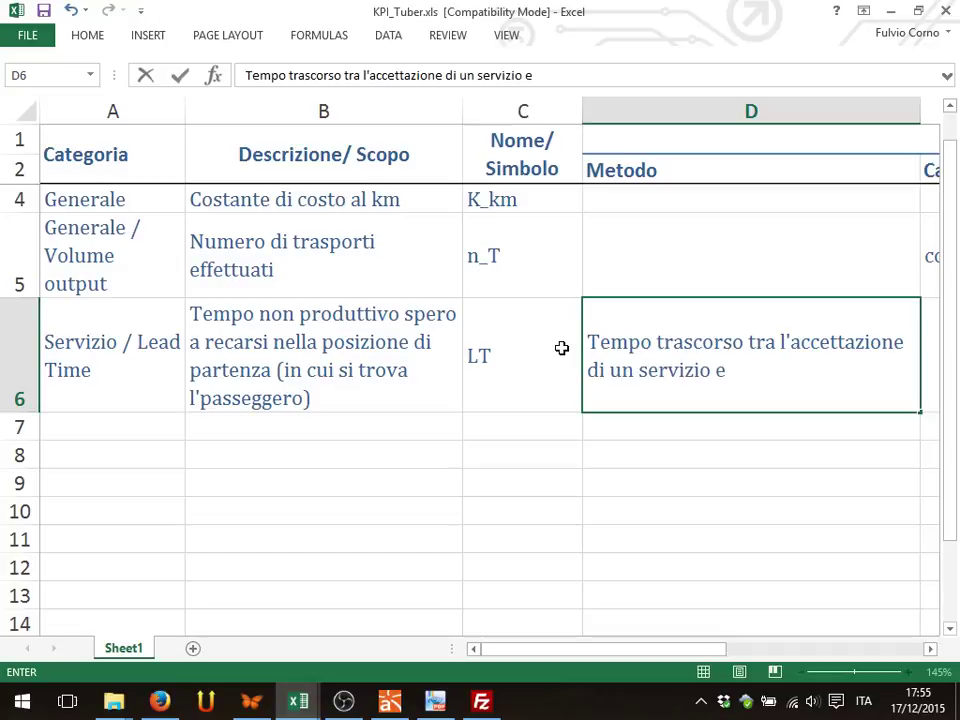
text( la presa a )
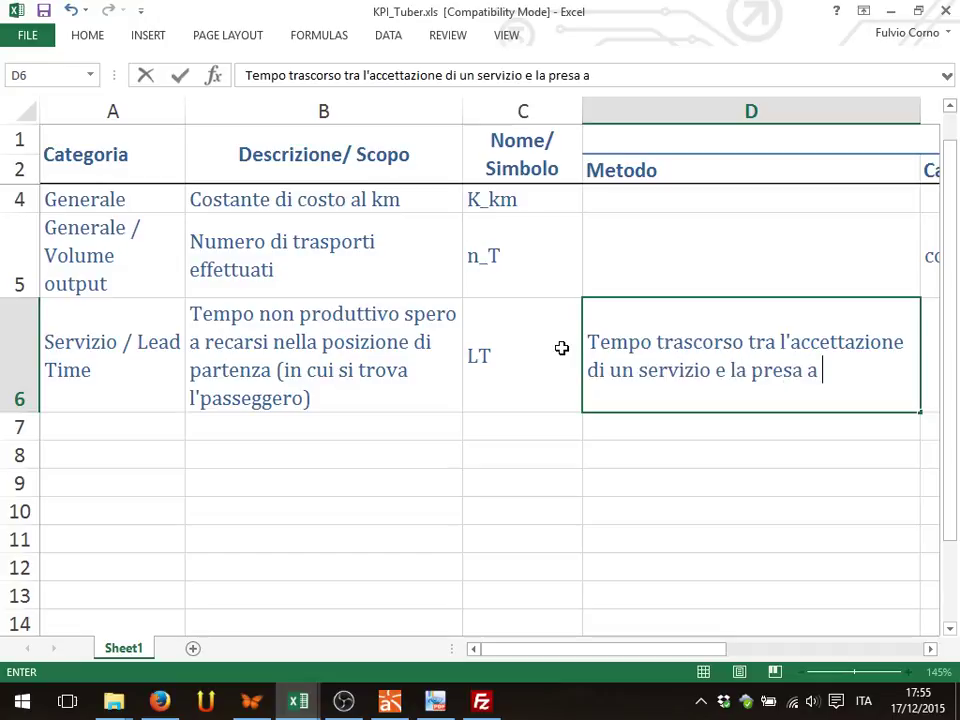
text(bordo del)
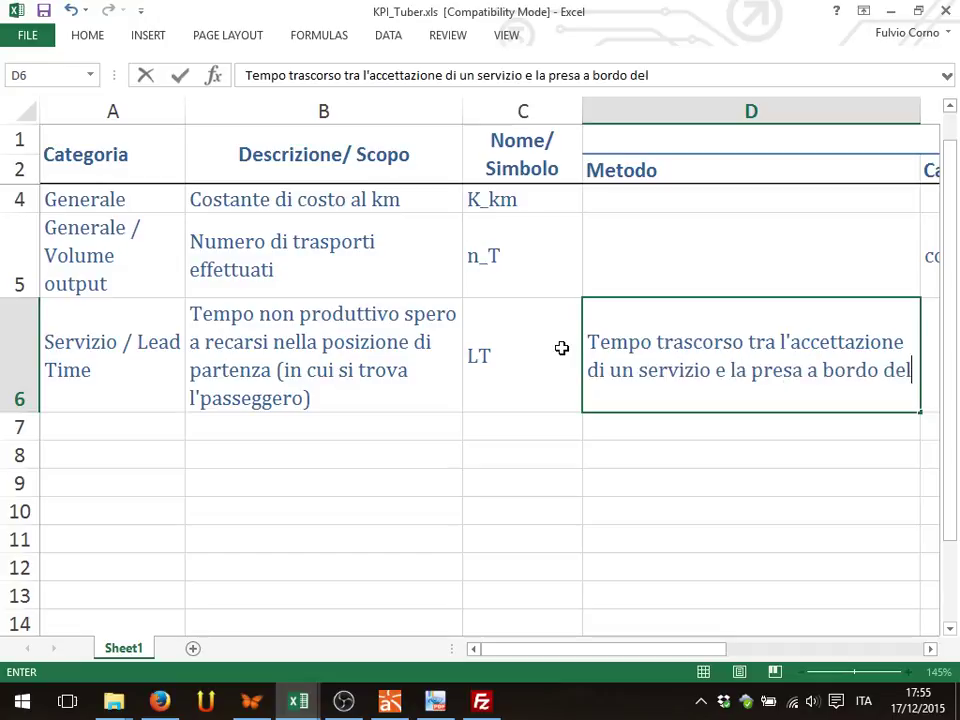
text( passeggero)
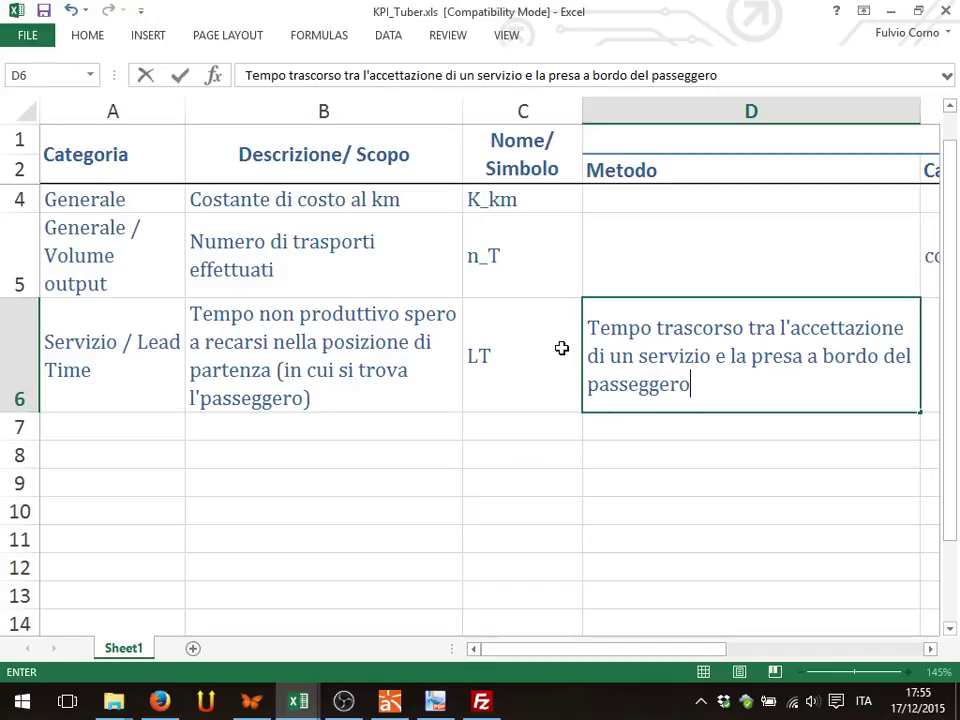
text(, in media)
key(Return)
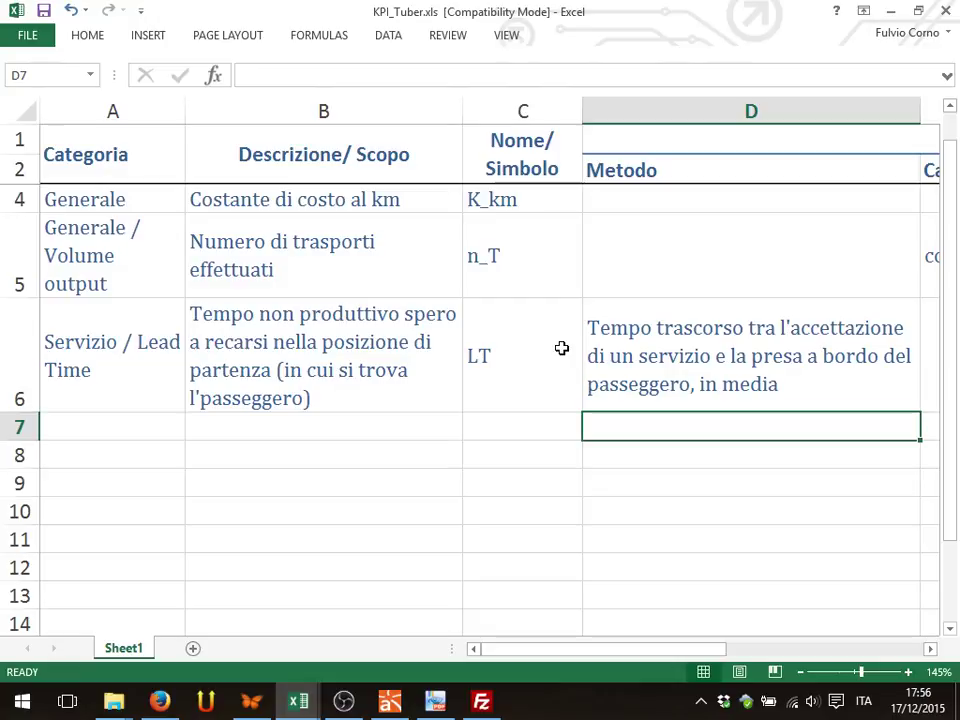
key(Up)
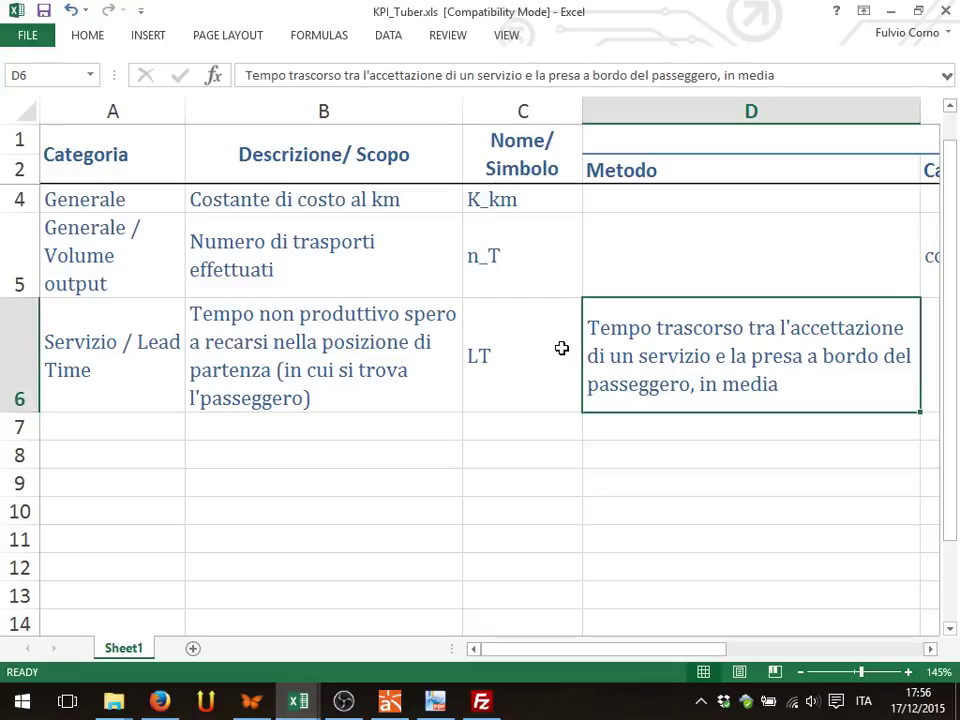
Step: Consult the Trasporto activity diagram in Astah, return to Excel and enter "t(2)-t(1)" as the Lead Time calculation in E6
key(Right)
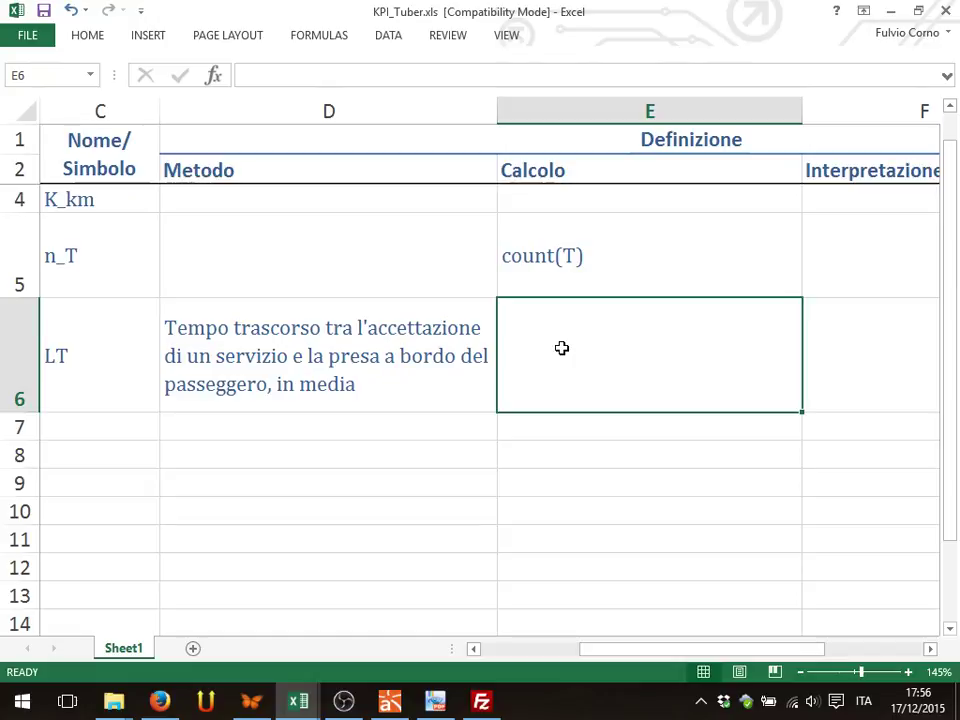
click(398, 704)
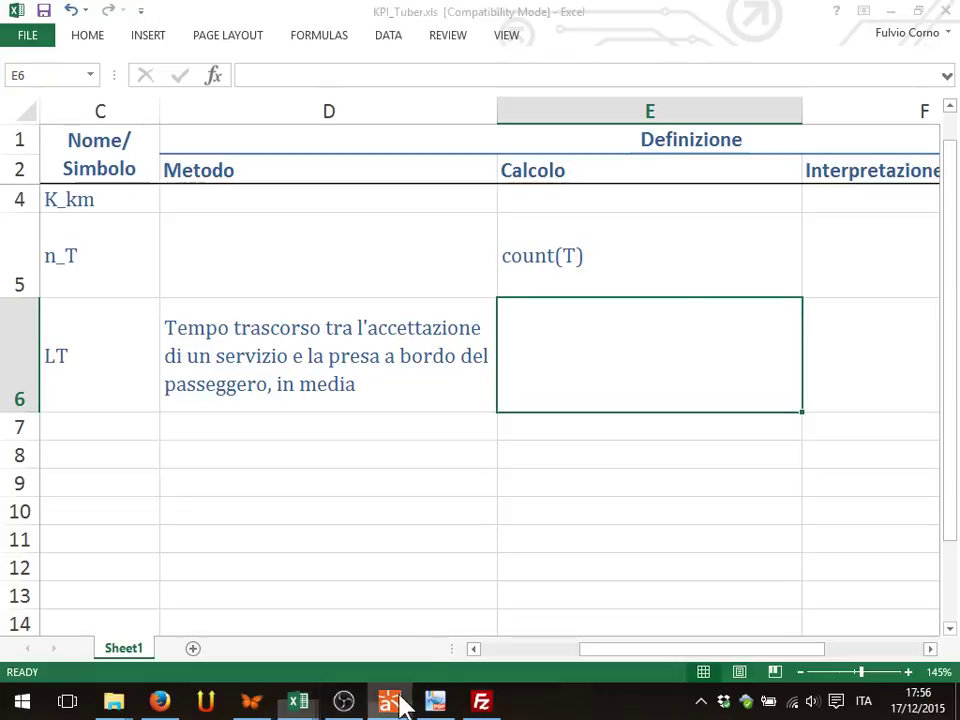
click(165, 84)
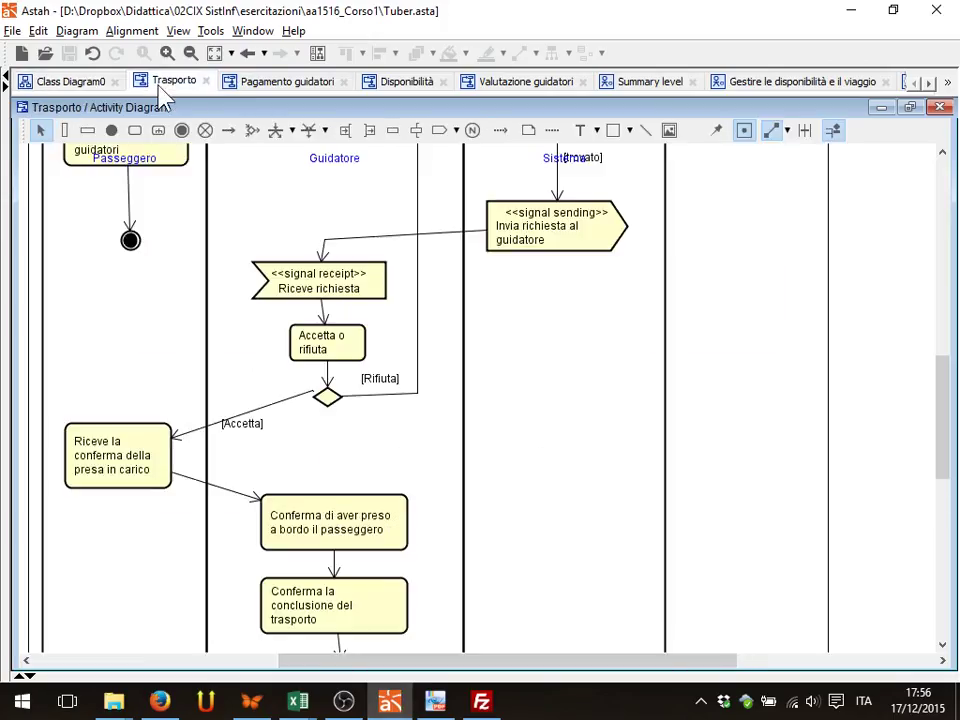
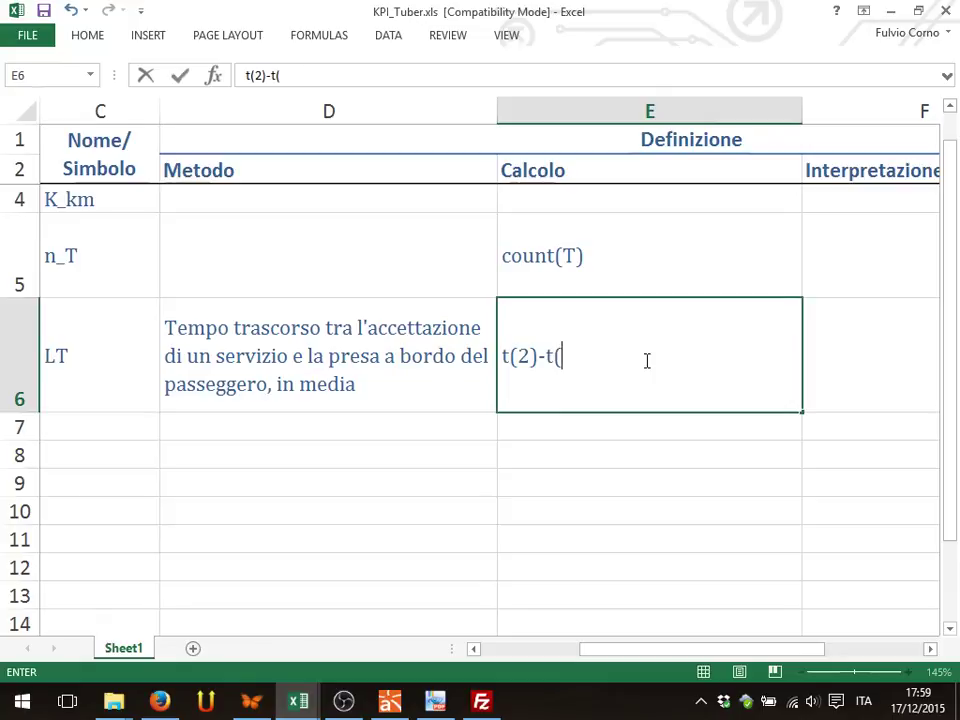
key(ctrl+Return)
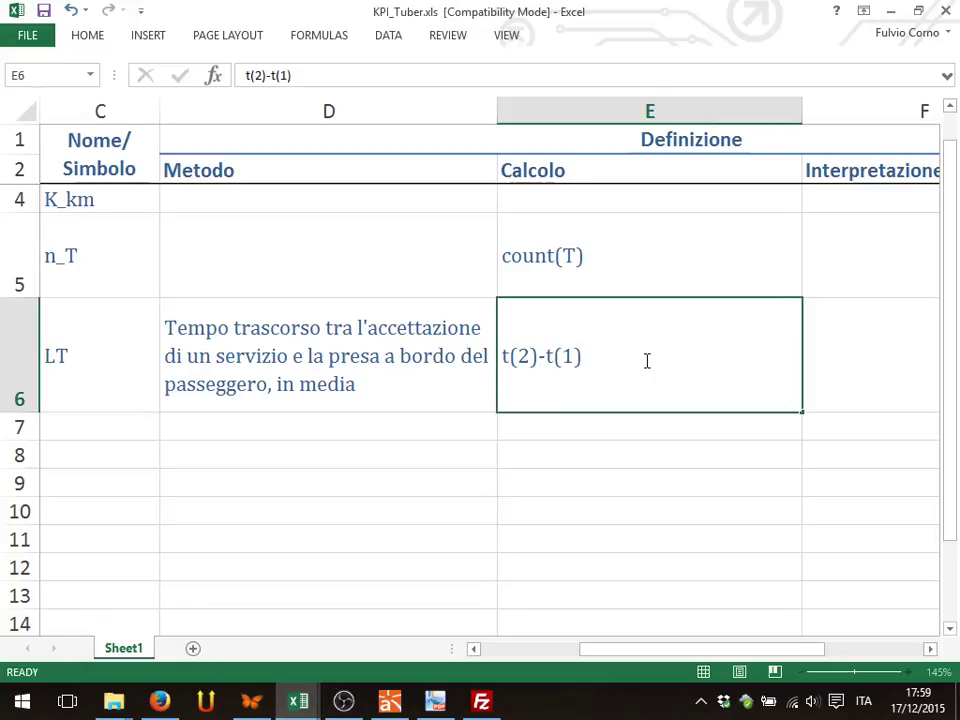
Step: Prefix the Lead Time calculation in E6 with "media_T(" to express an average over transports
key(Home)
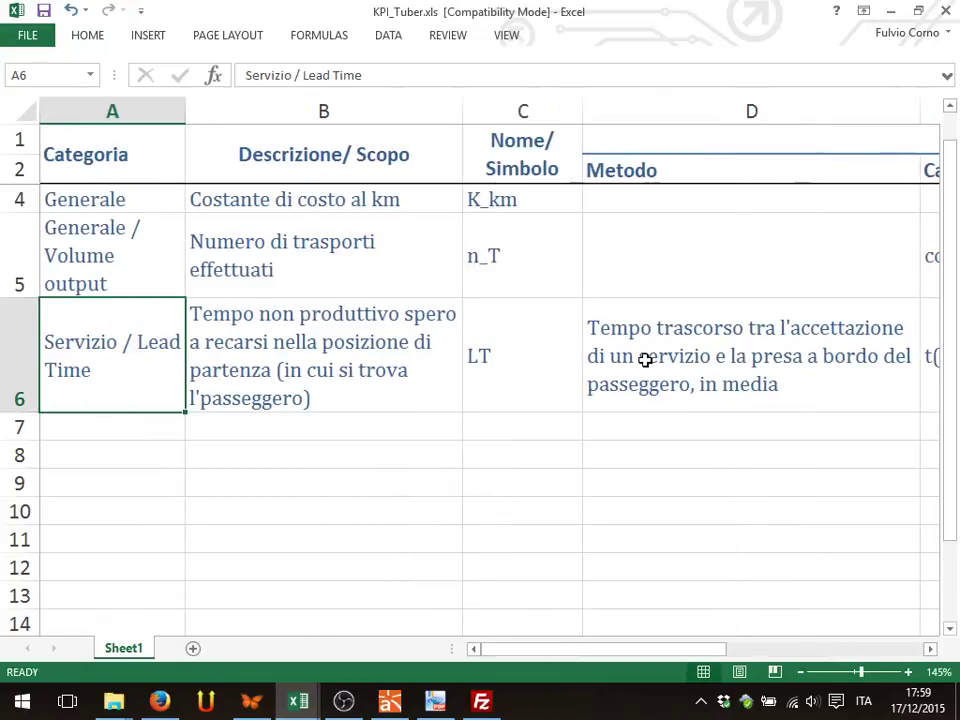
key(Right)
key(Right)
key(Right)
key(Right)
key(Right)
key(Right)
key(Left)
key(Left)
key(Left)
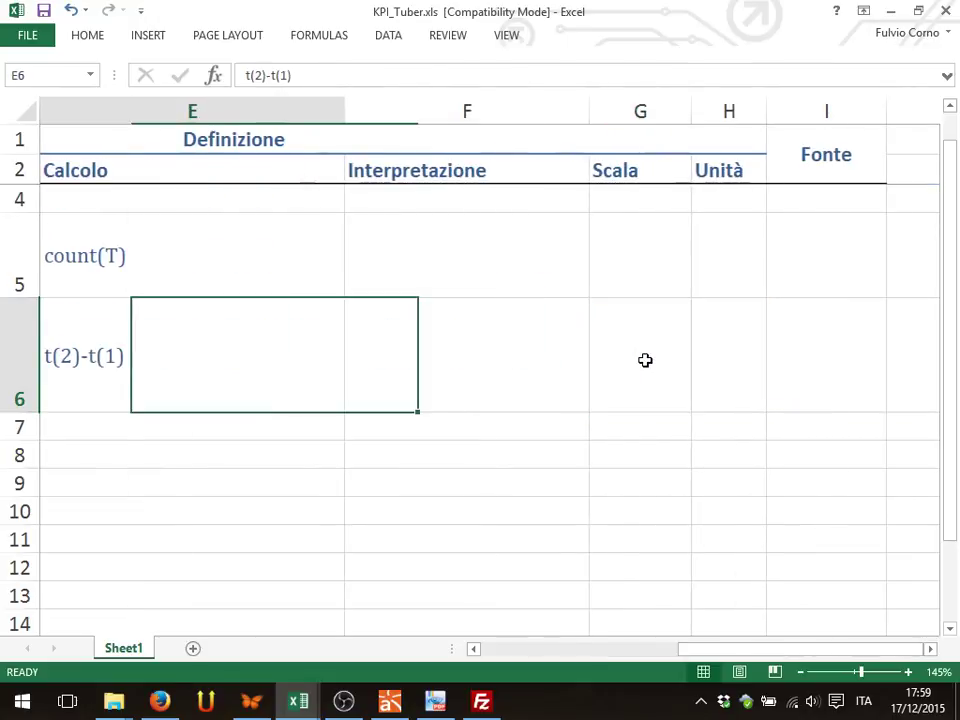
key(Right)
key(F2)
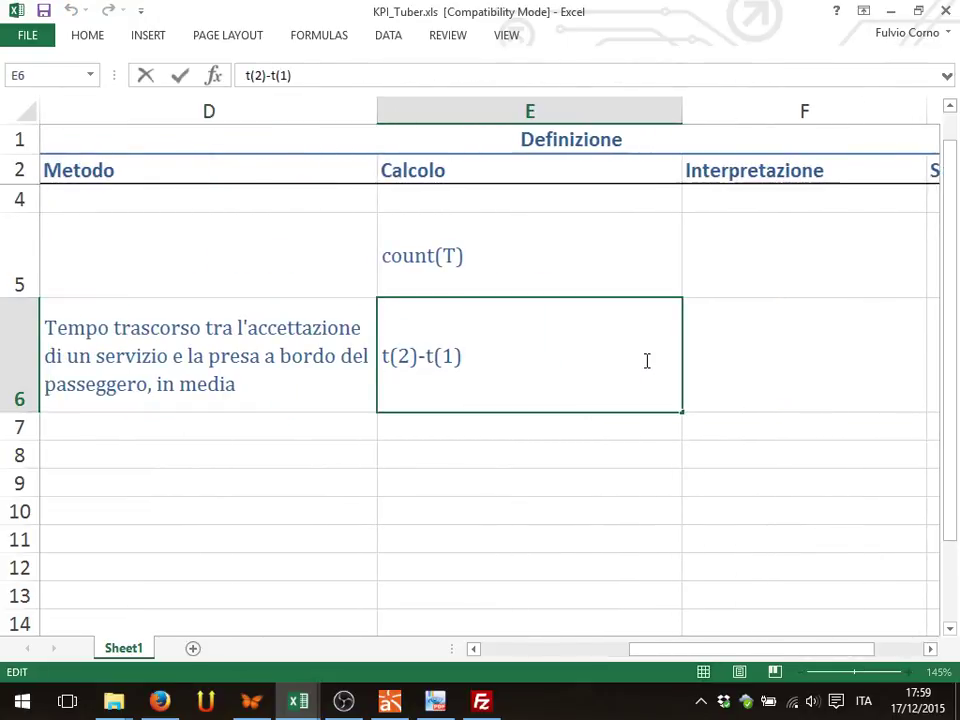
key(Home)
text(media)
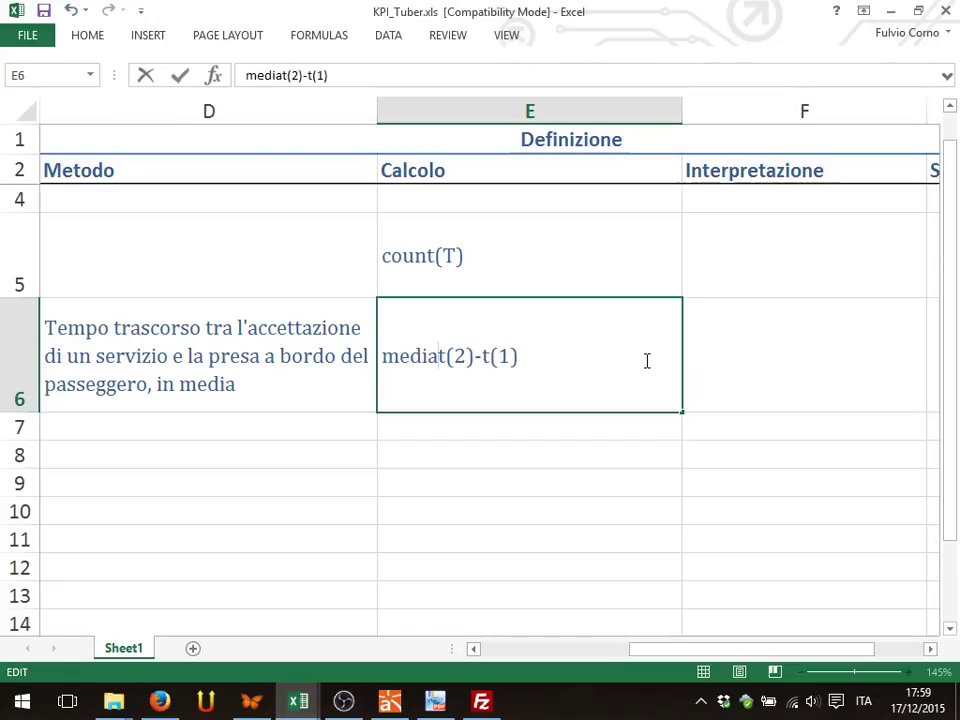
text(()
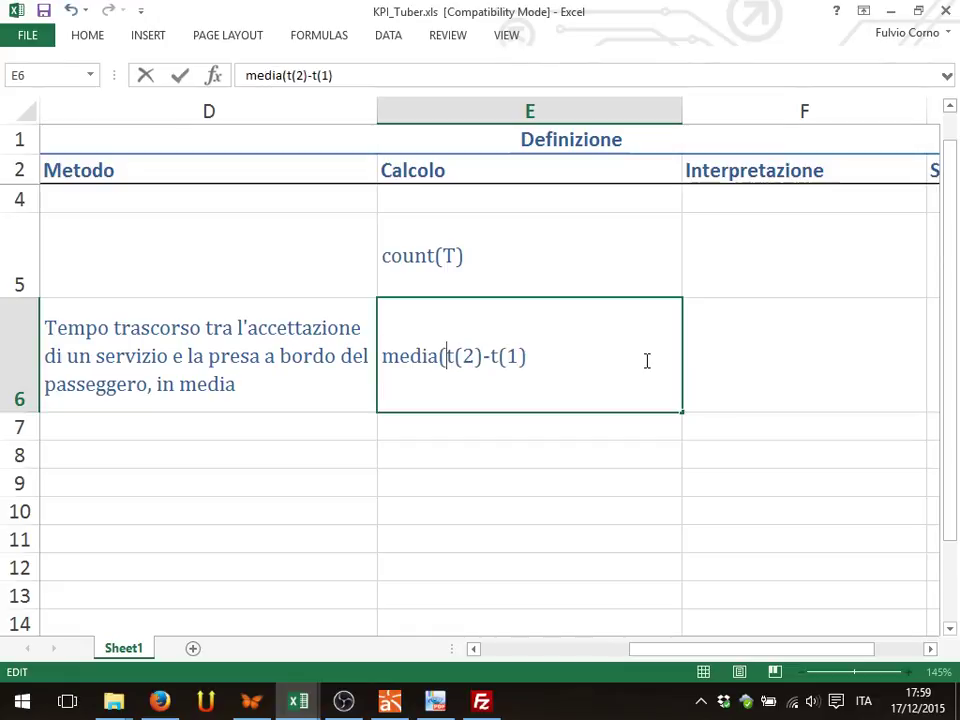
key(Right)
key(Right)
key(Left)
key(Left)
key(Left)
text(_T)
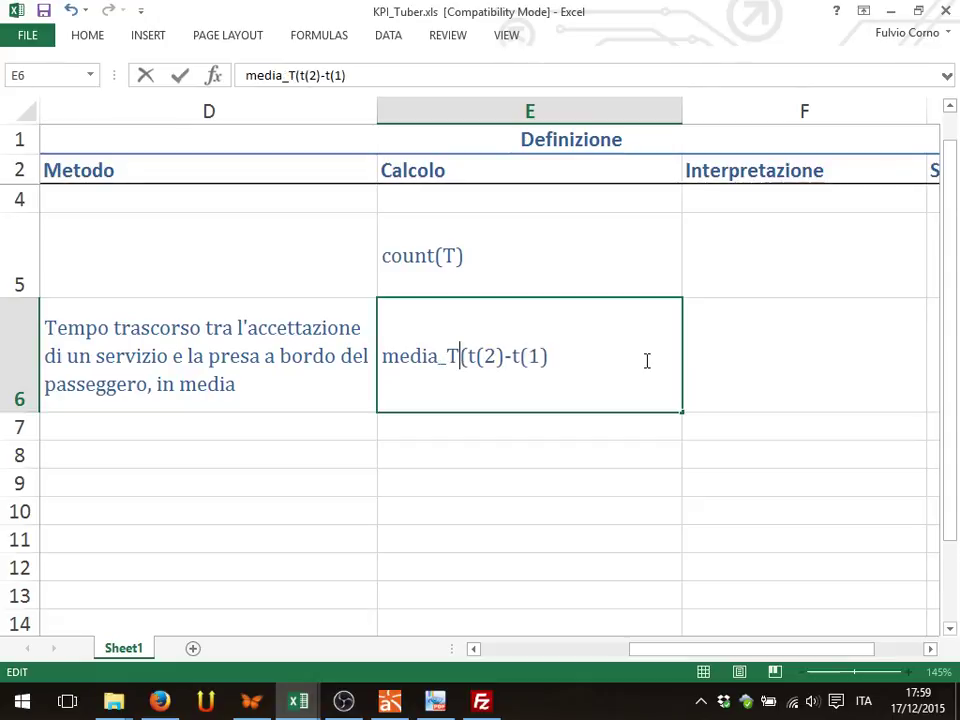
Step: Close the parenthesis of the E6 calculation and add inner spaces to make it "media_T( t(2)-t(1) )"
key(End)
text())
key(Left)
key(Left)
key(Left)
key(Left)
key(Left)
key(Left)
key(Left)
key(Left)
key(Left)
key(Left)
key(Left)
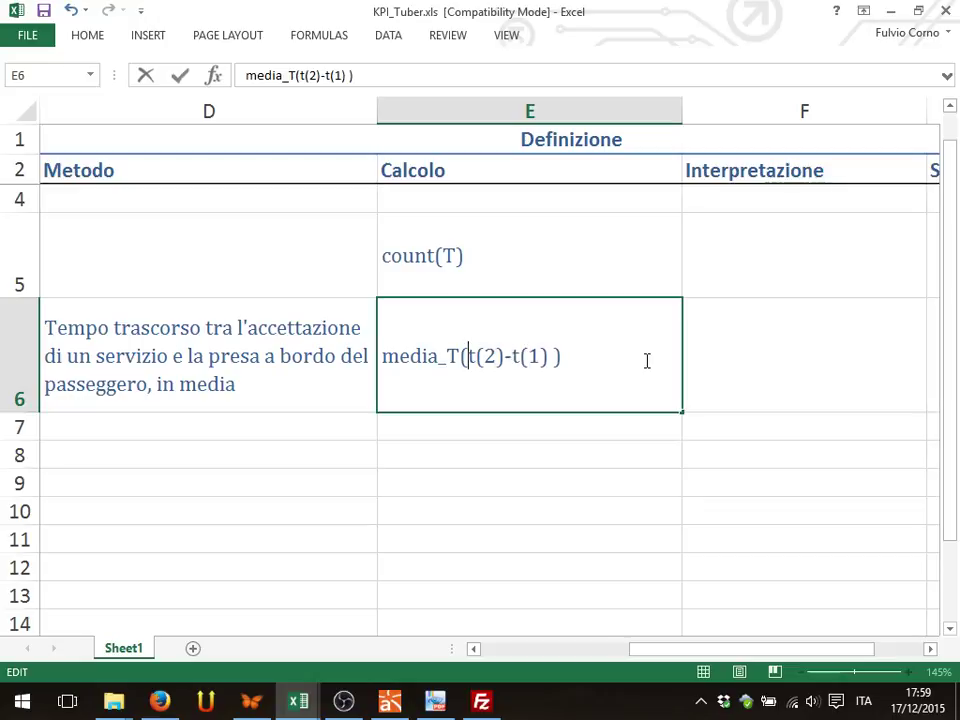
key(Return)
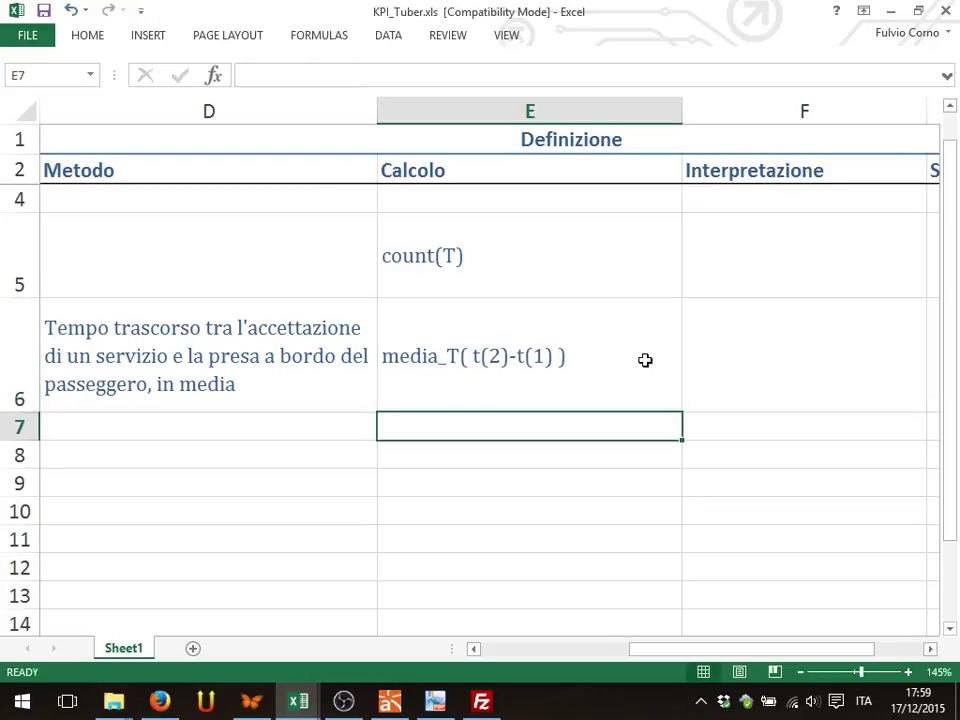
Step: Enter "Activity Diagram Trasporto" as the Fonte of the Lead Time indicator in I6
click(645, 360)
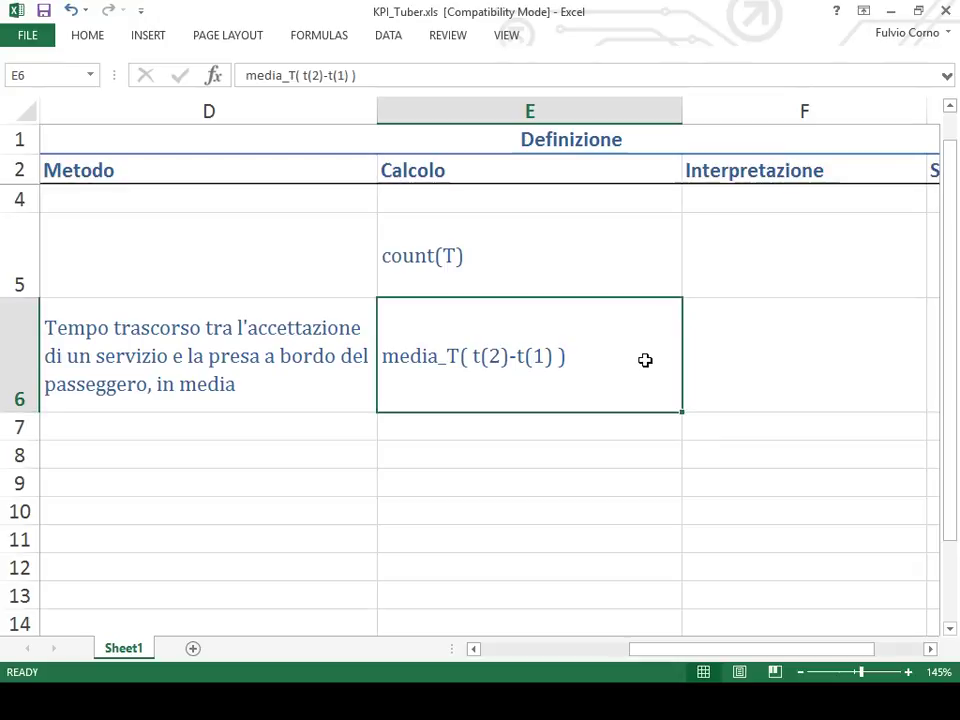
key(Right)
key(Right)
key(Right)
key(Right)
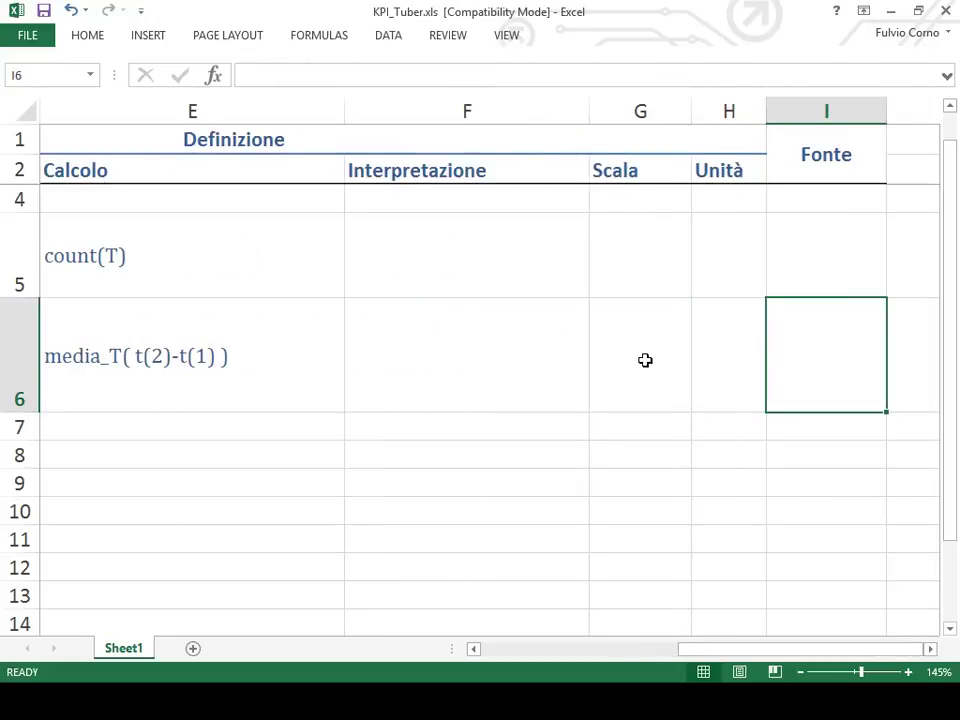
text(Actvit)
key(BackSpace)
key(BackSpace)
key(BackSpace)
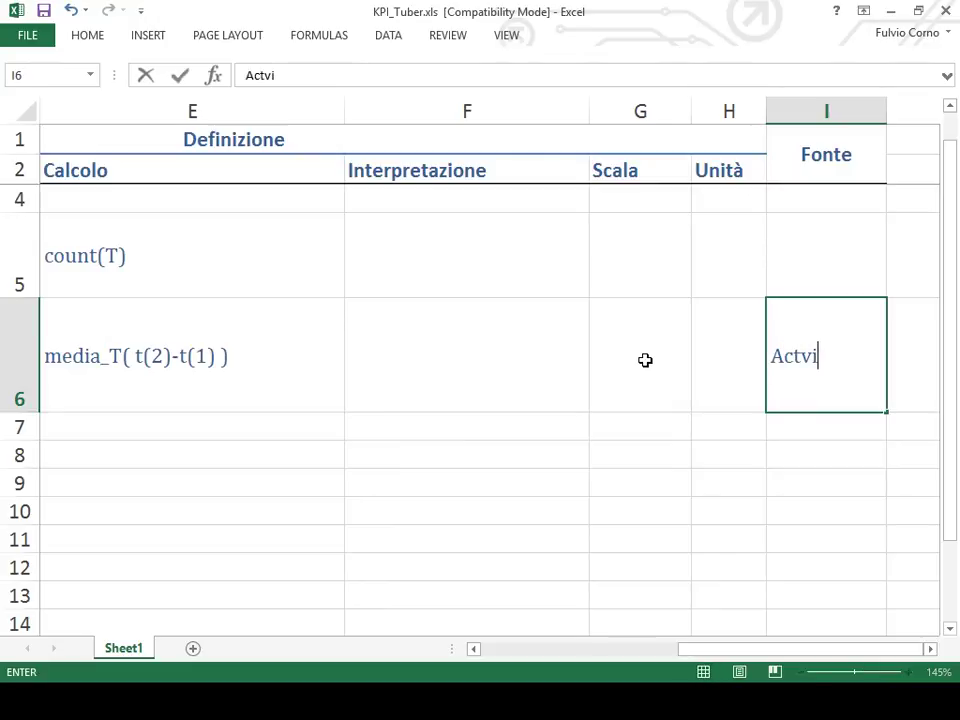
text(ivity Diag)
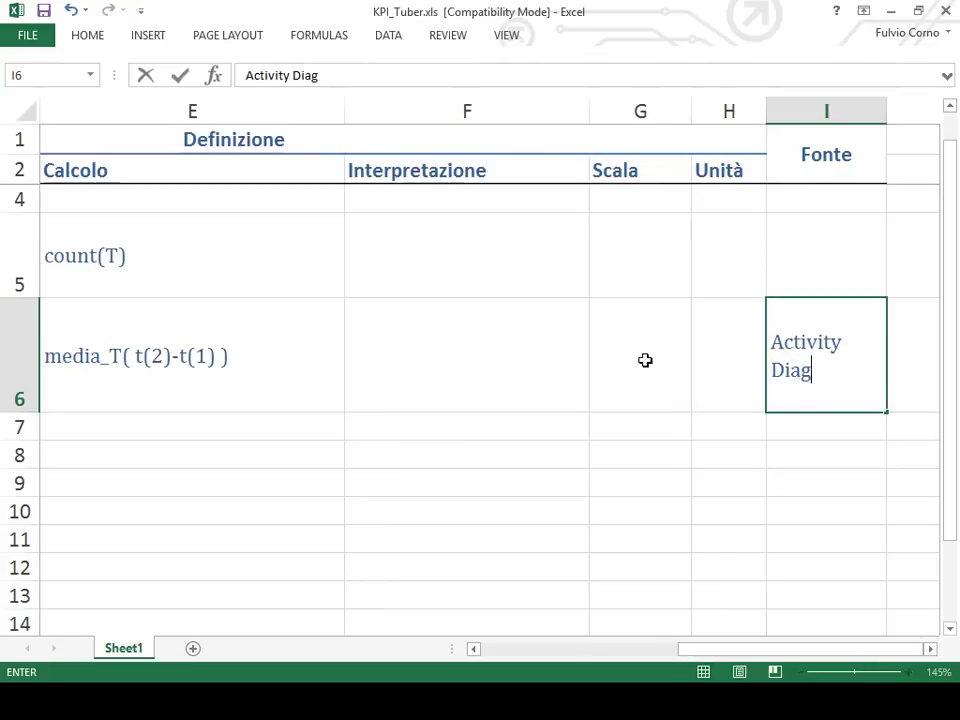
text(ram Trasporto)
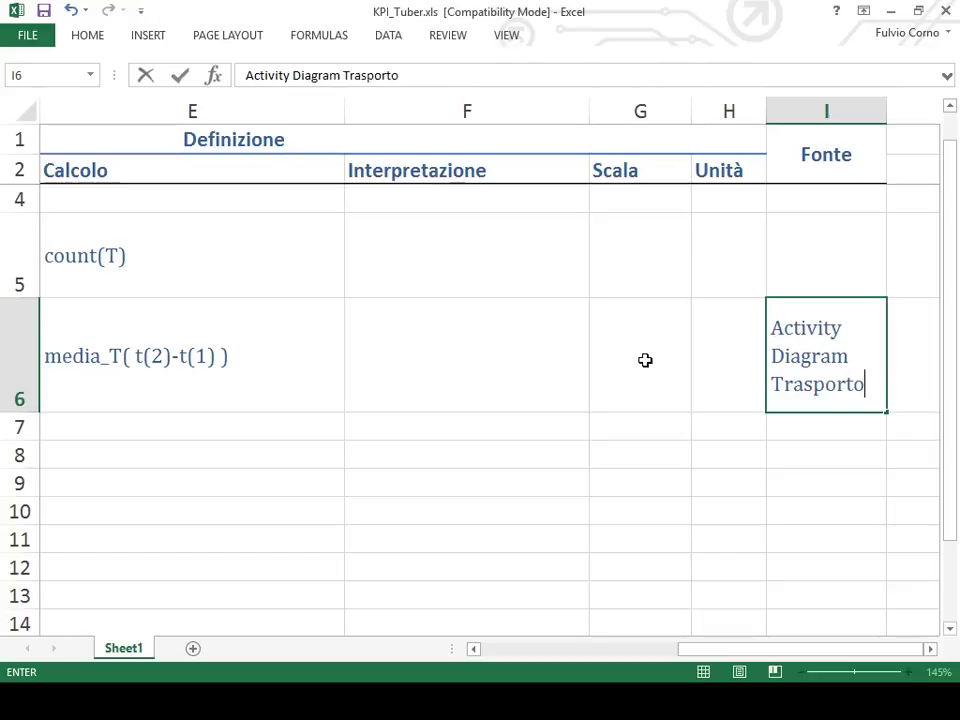
key(Return)
key(Up)
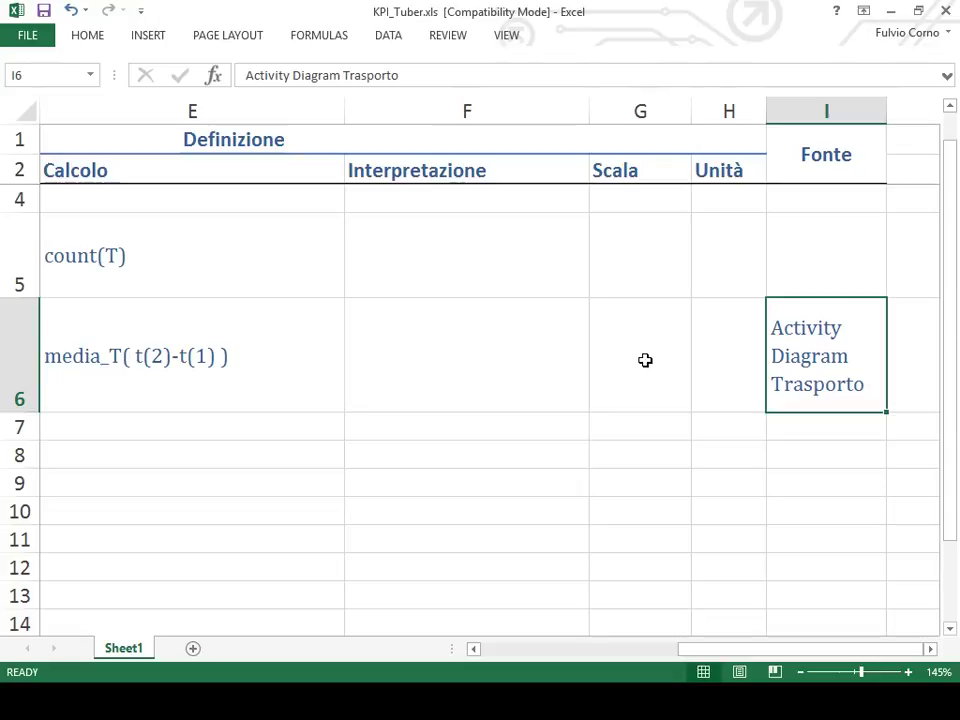
Step: Append ". Valido solo per le richieste accettate." to the Lead Time method in D6
key(Left)
key(Left)
key(Left)
key(Left)
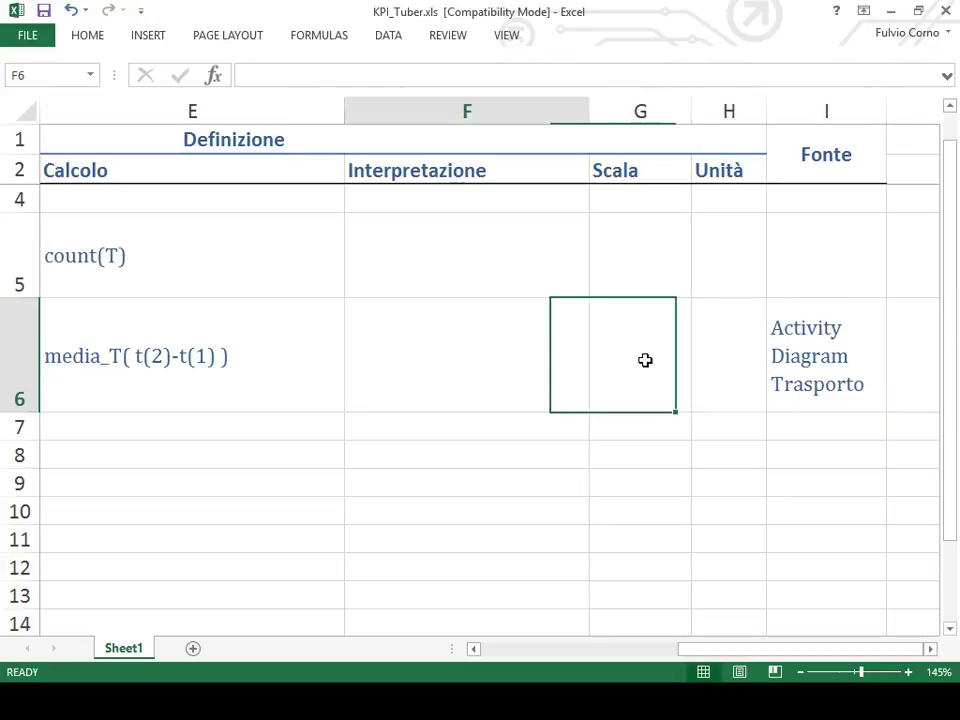
key(Left)
key(Left)
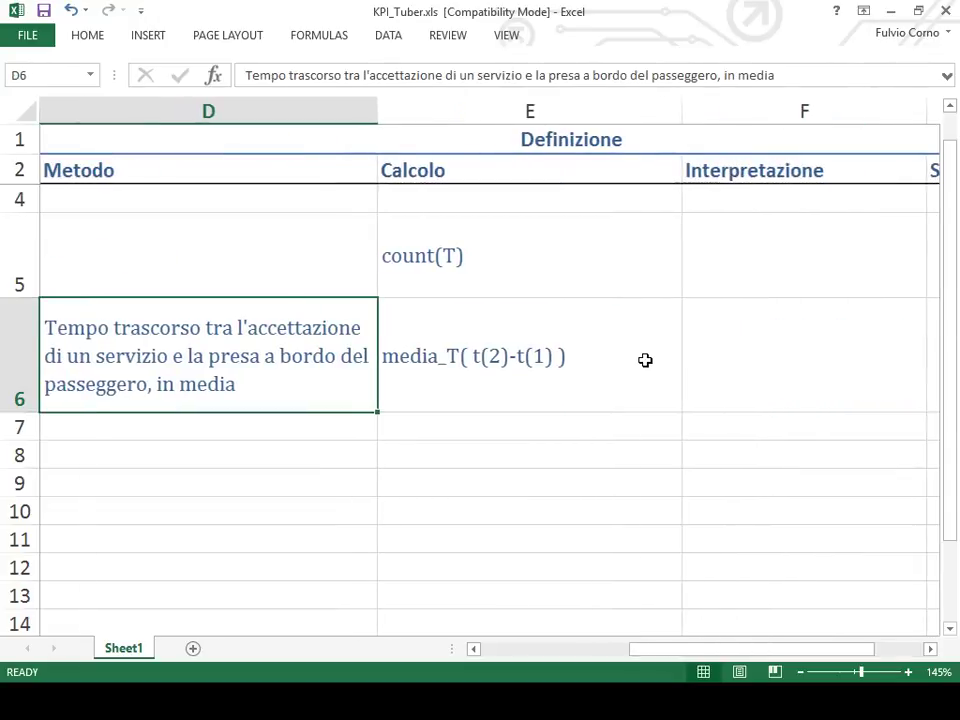
key(Left)
key(Left)
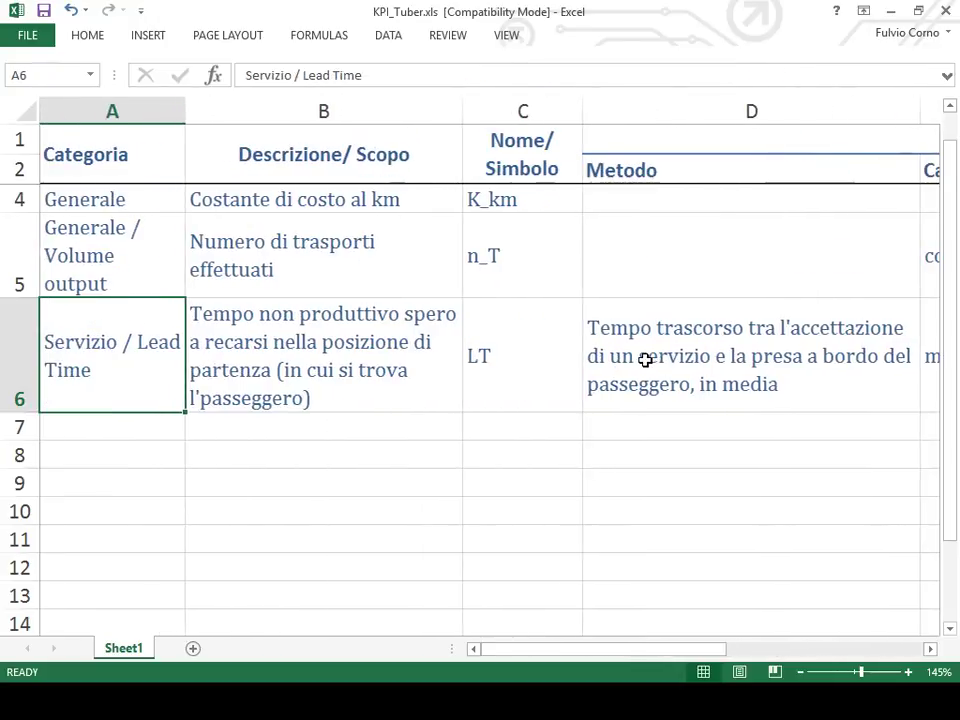
key(Right)
key(Right)
key(Right)
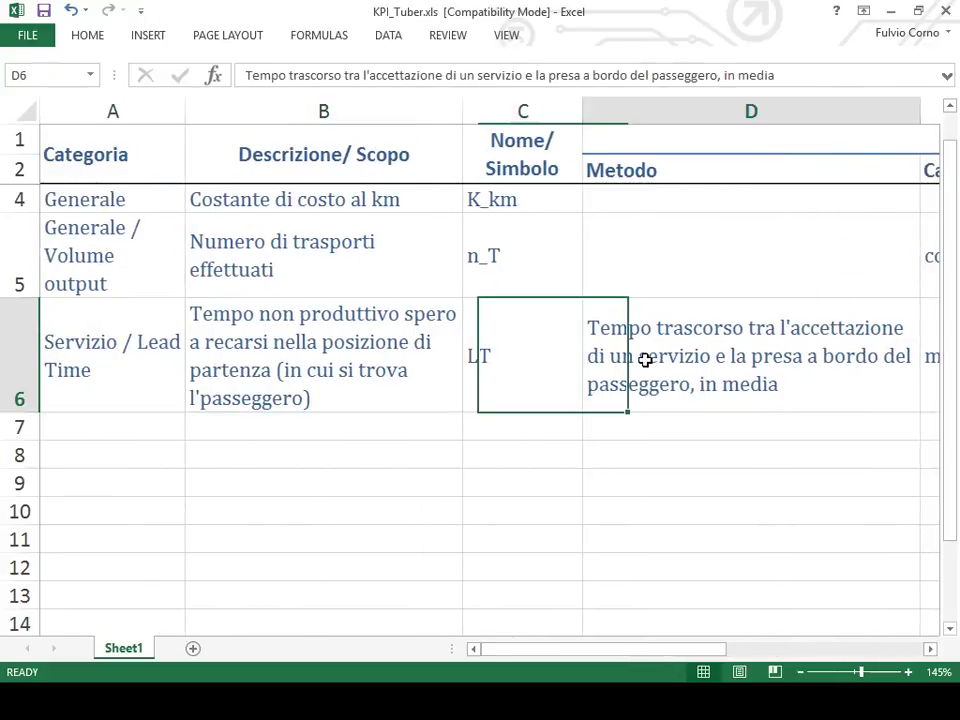
key(F2)
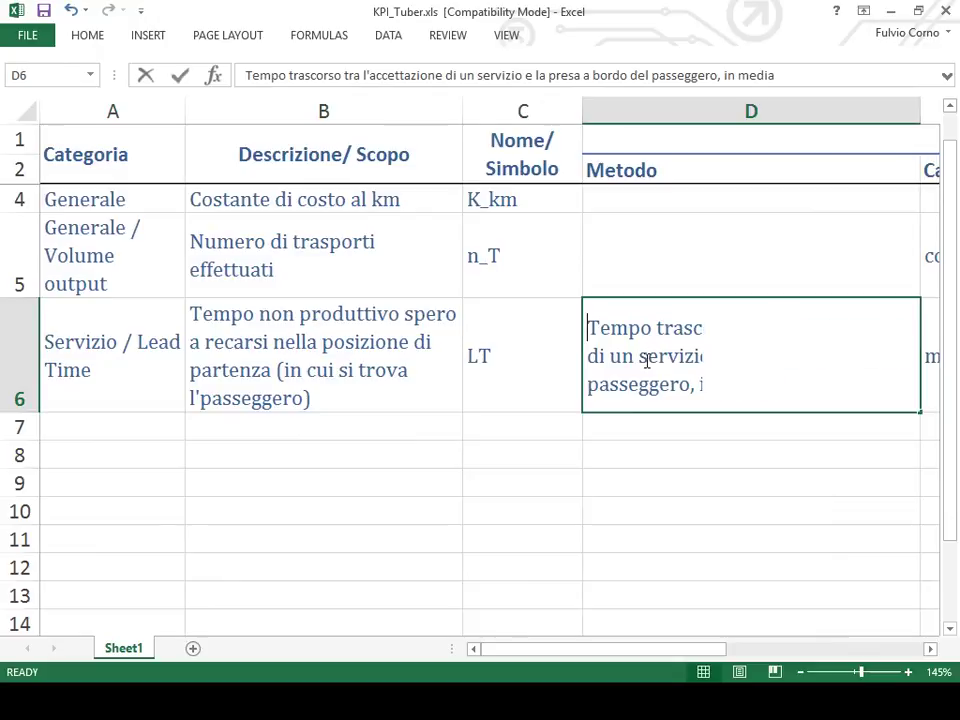
text(.)
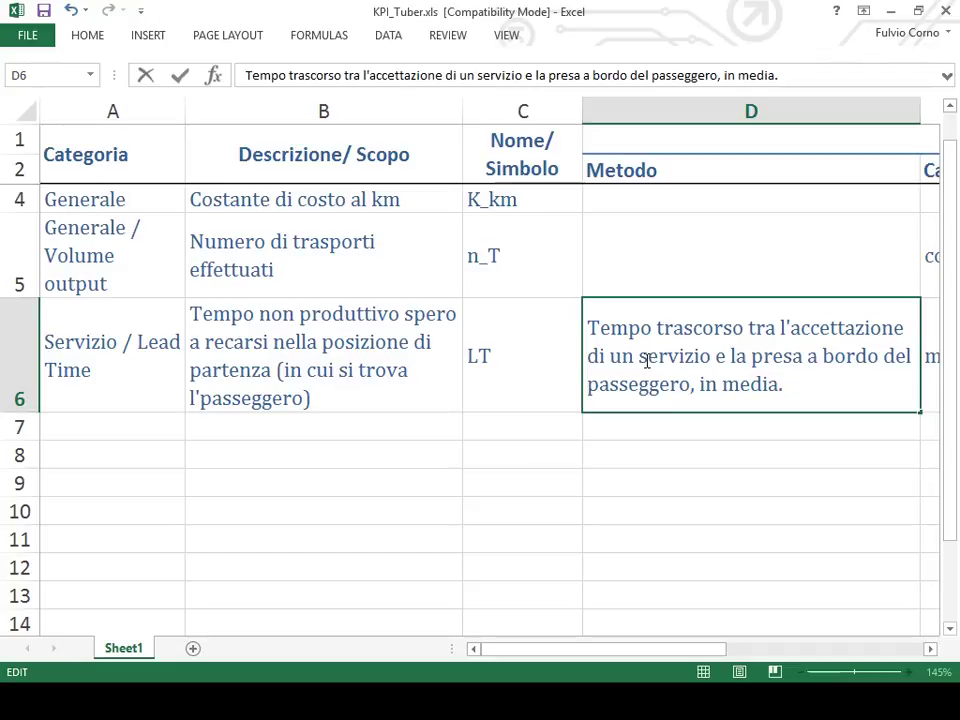
text(Valo)
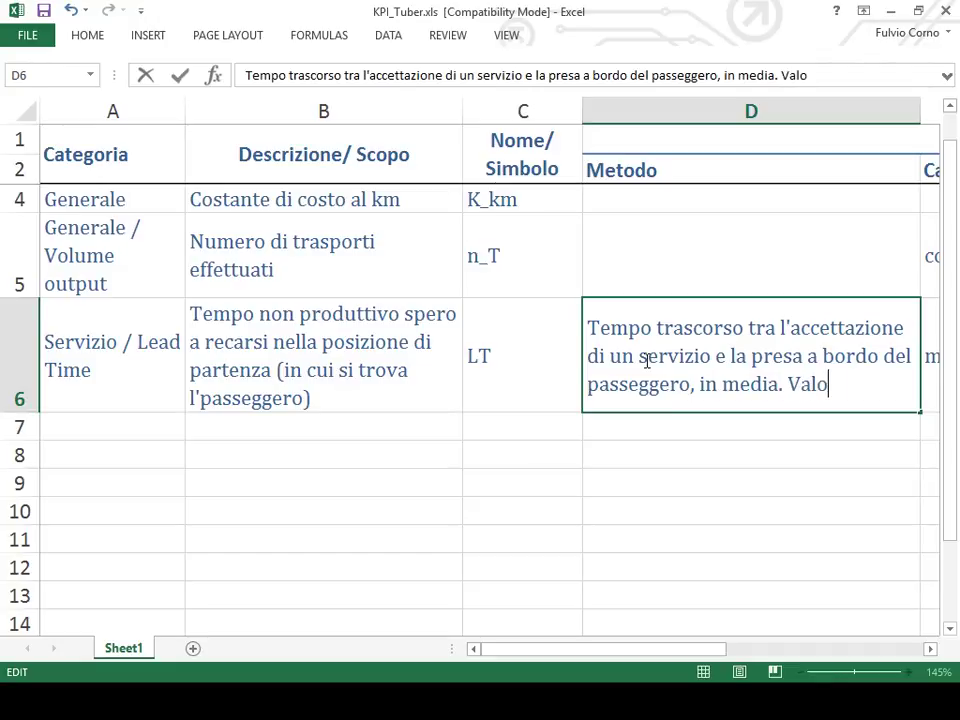
key(BackSpace)
text(ido solo per l)
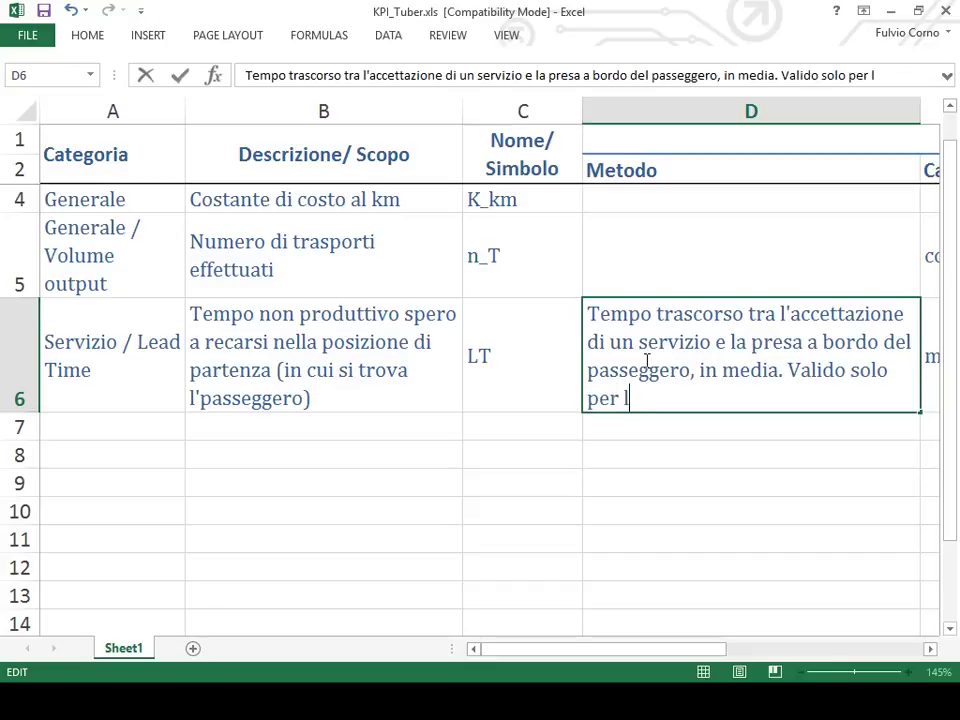
text(e richeiste a)
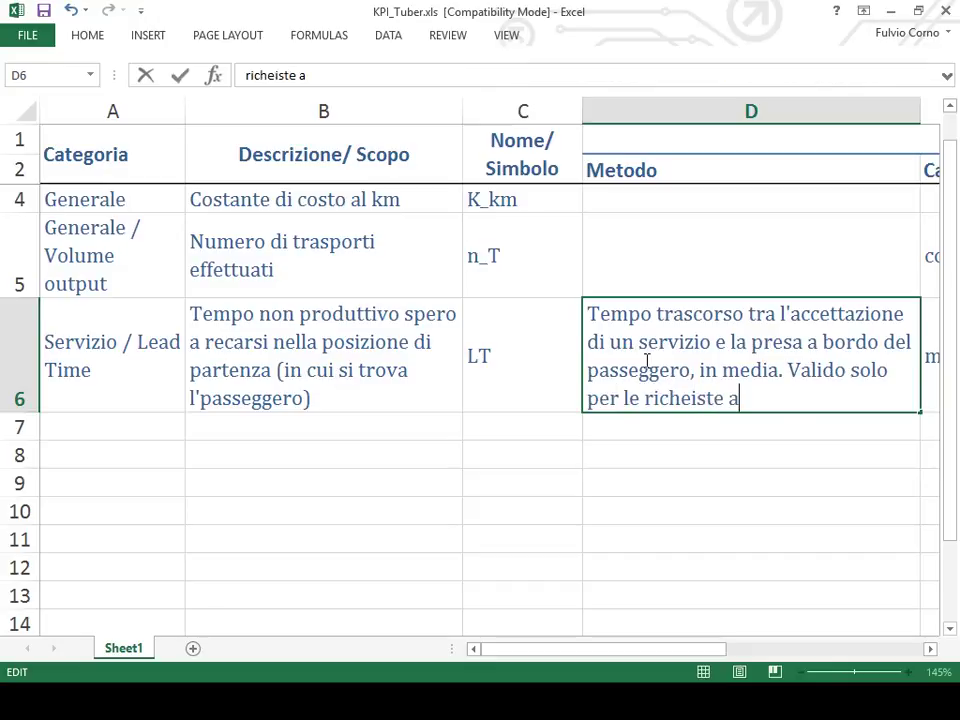
key(BackSpace)
key(BackSpace)
key(BackSpace)
key(BackSpace)
key(BackSpace)
key(BackSpace)
key(BackSpace)
text(ies)
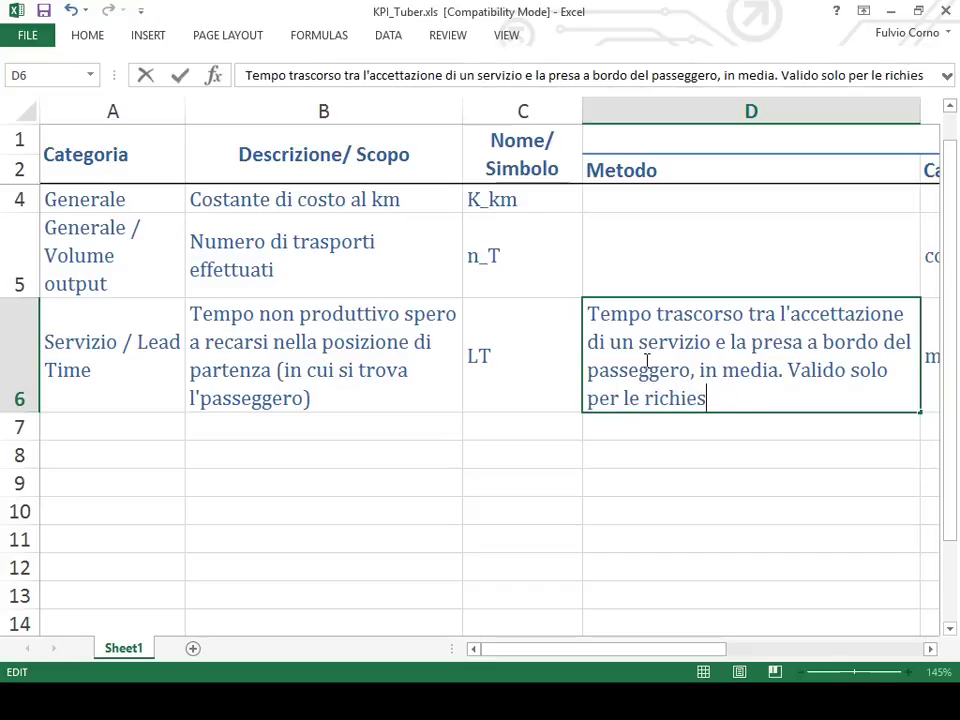
text(te accettate.)
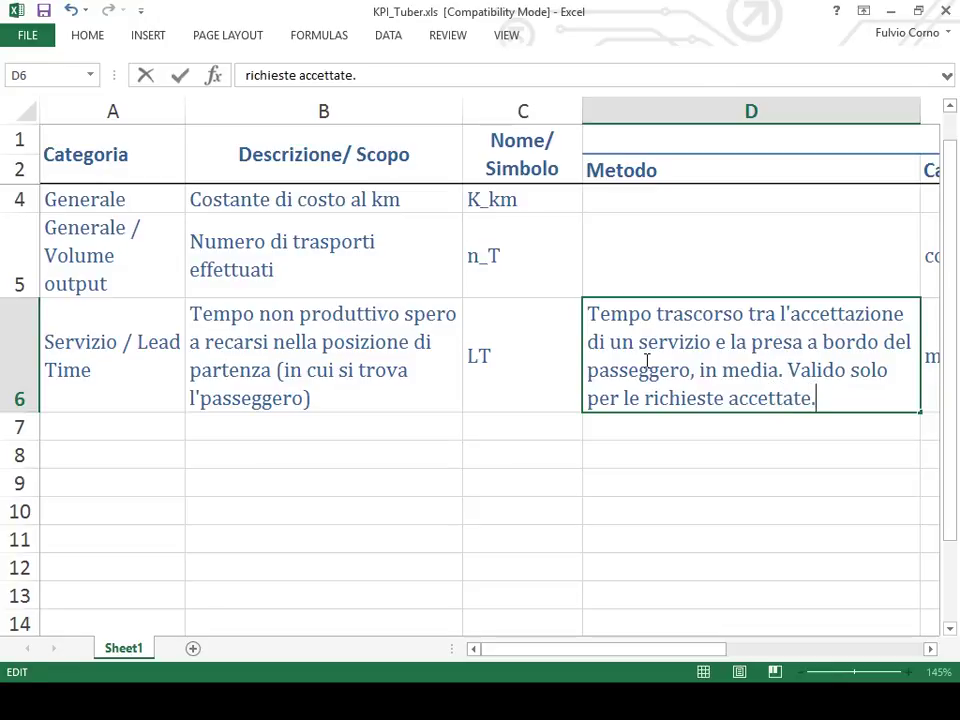
key(Return)
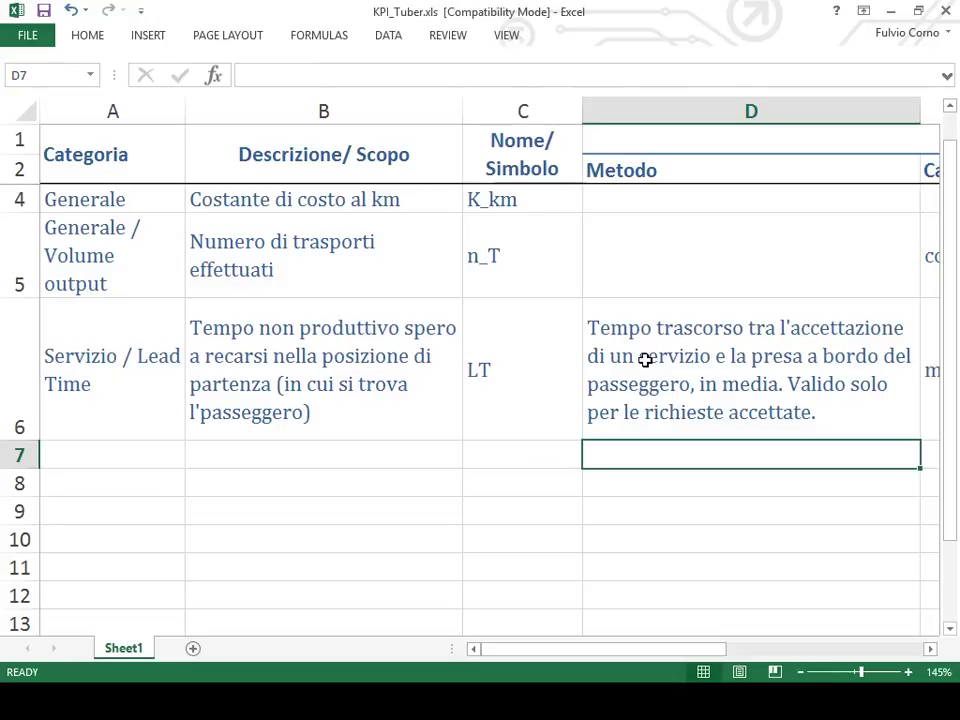
Step: Enter "Più basso possibile" as the Interpretazione of the Lead Time indicator in F6
click(645, 360)
key(Right)
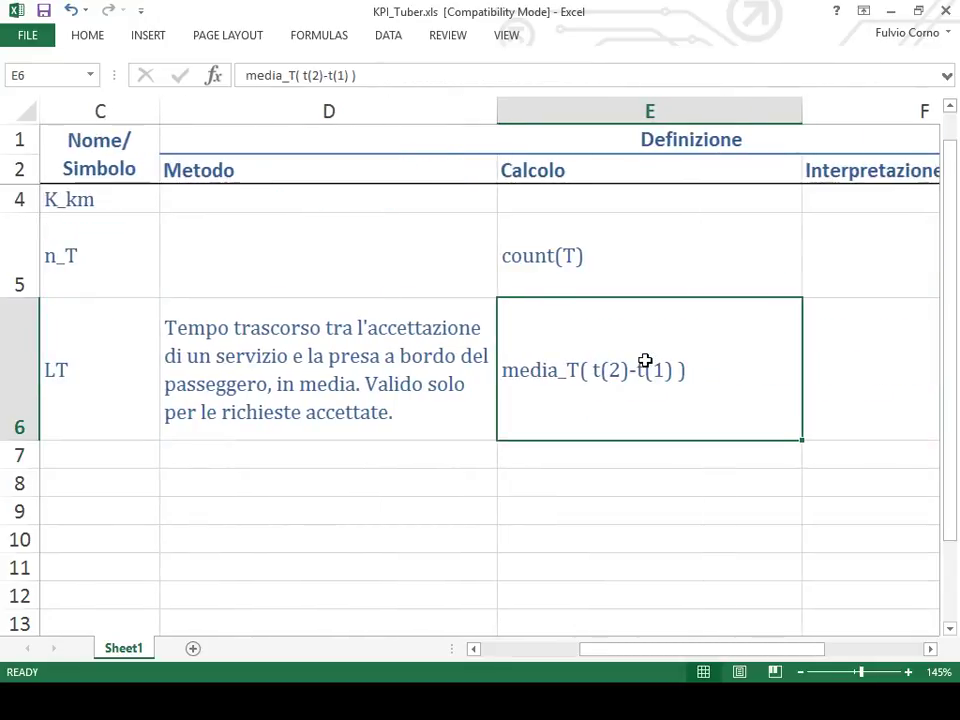
key(Right)
key(Right)
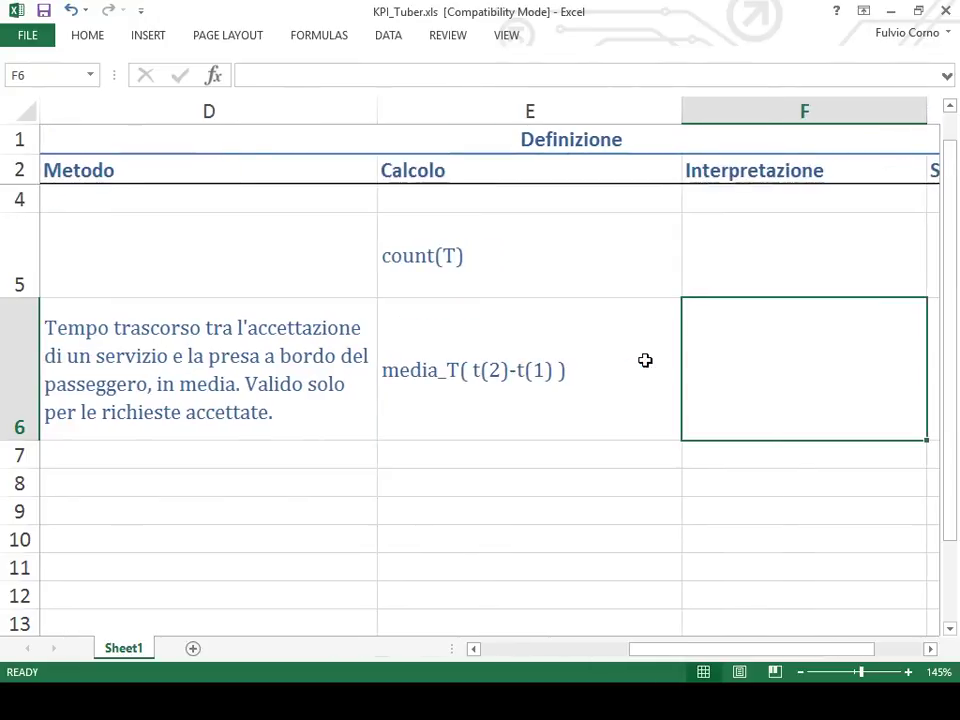
key(Left)
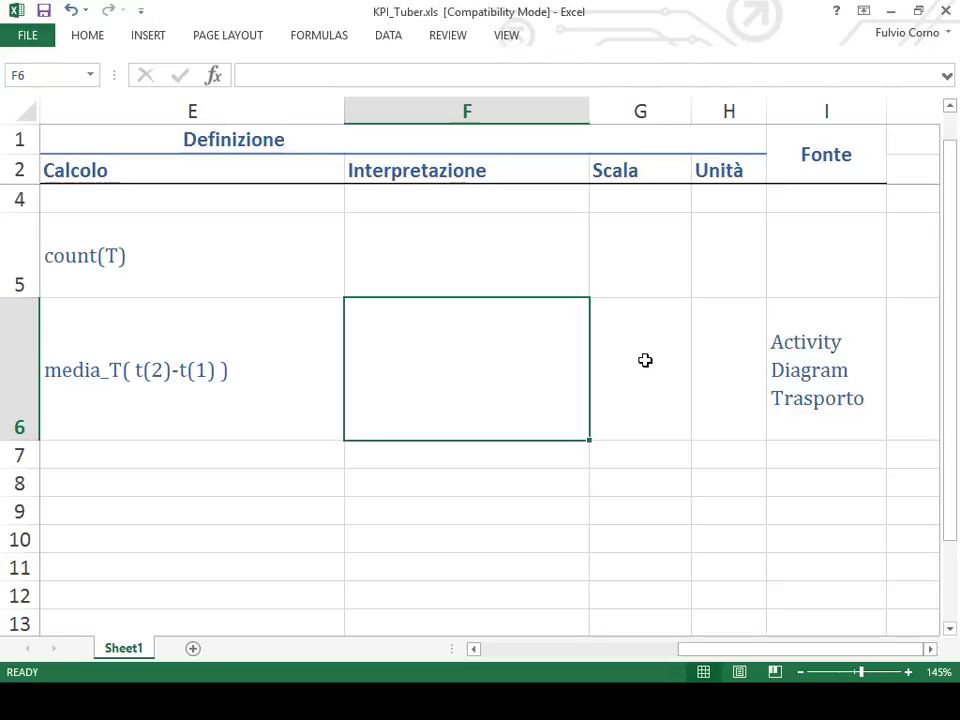
text(Più )
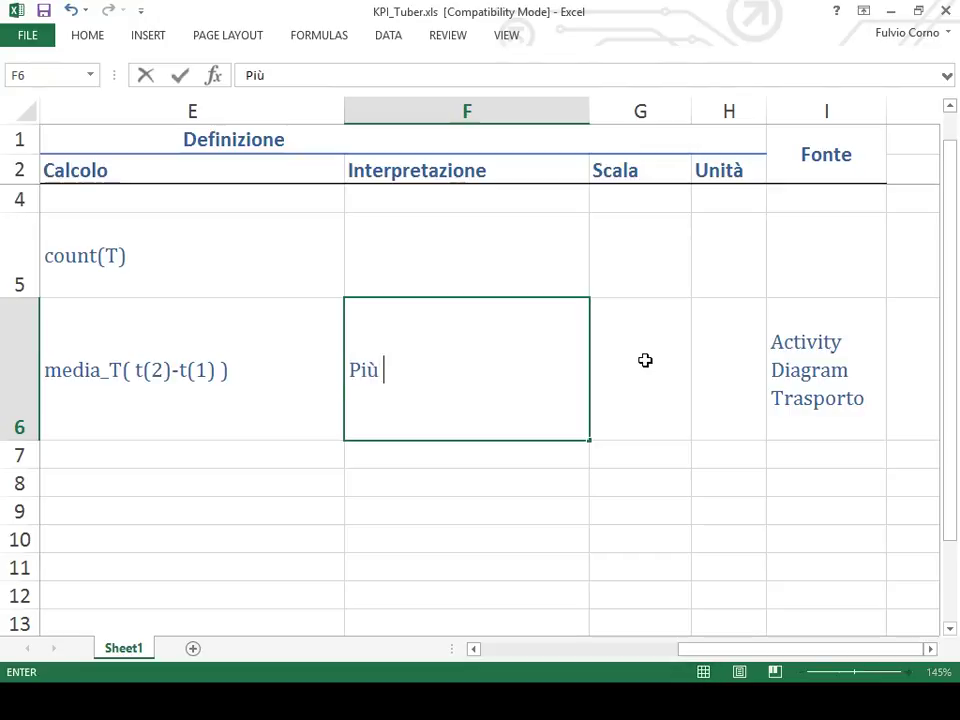
text(basso possibi)
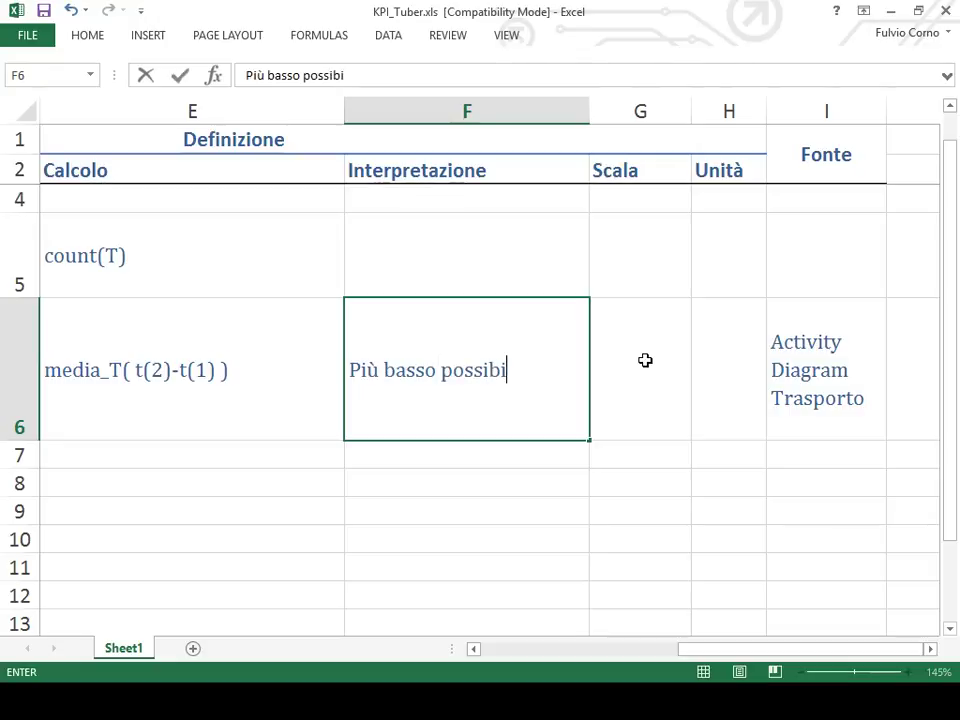
text(le)
key(ctrl+Return)
Step: Enter "s" as the Unità of the Lead Time indicator in H6
key(Right)
key(Right)
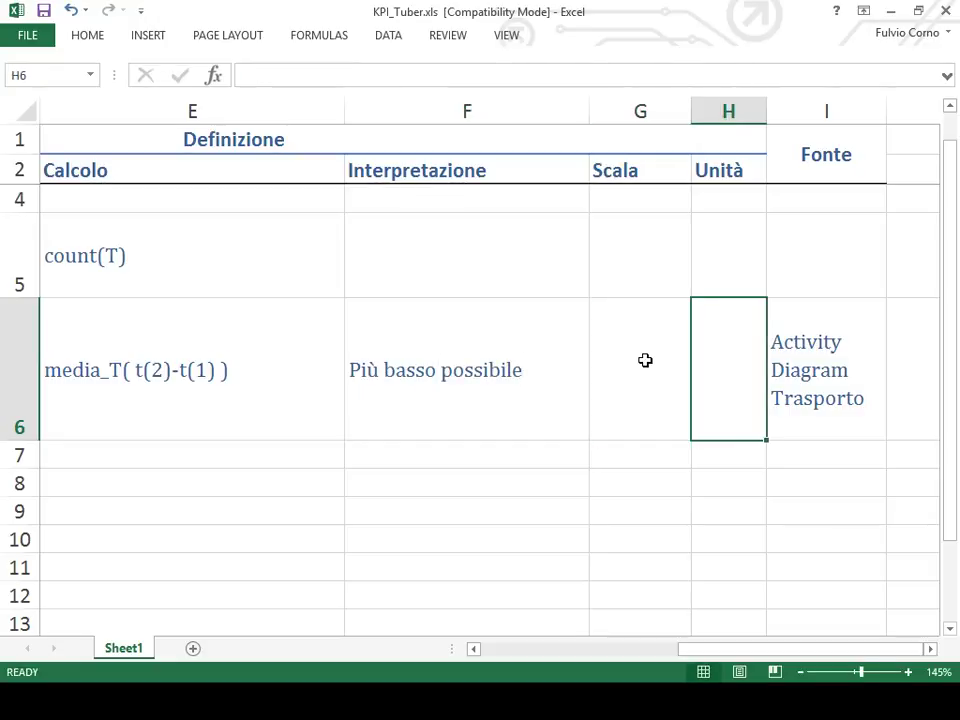
text(s)
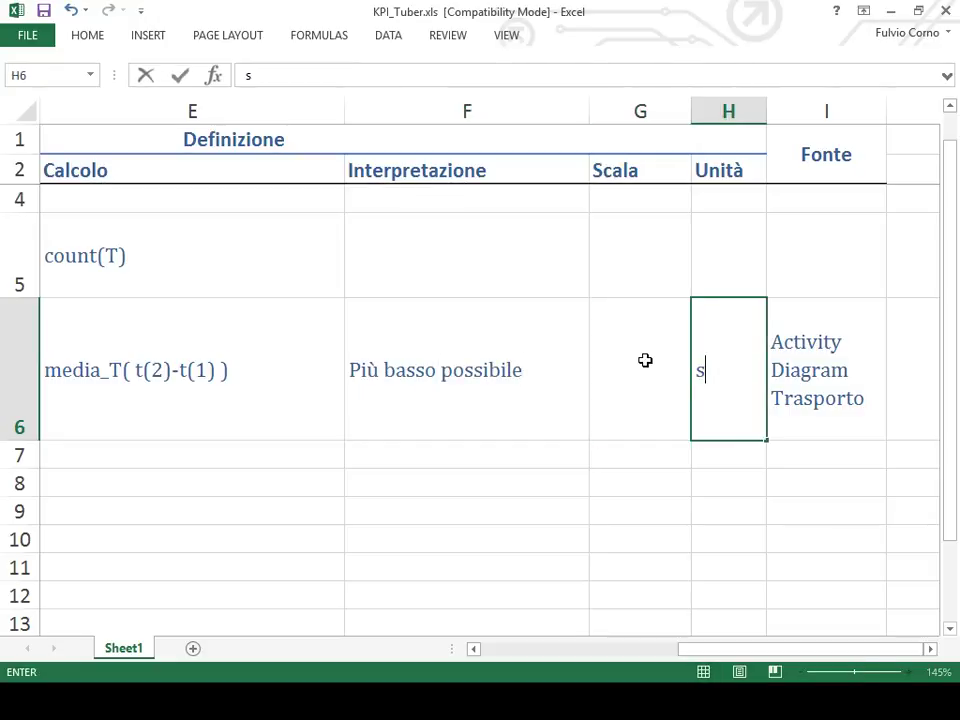
key(Return)
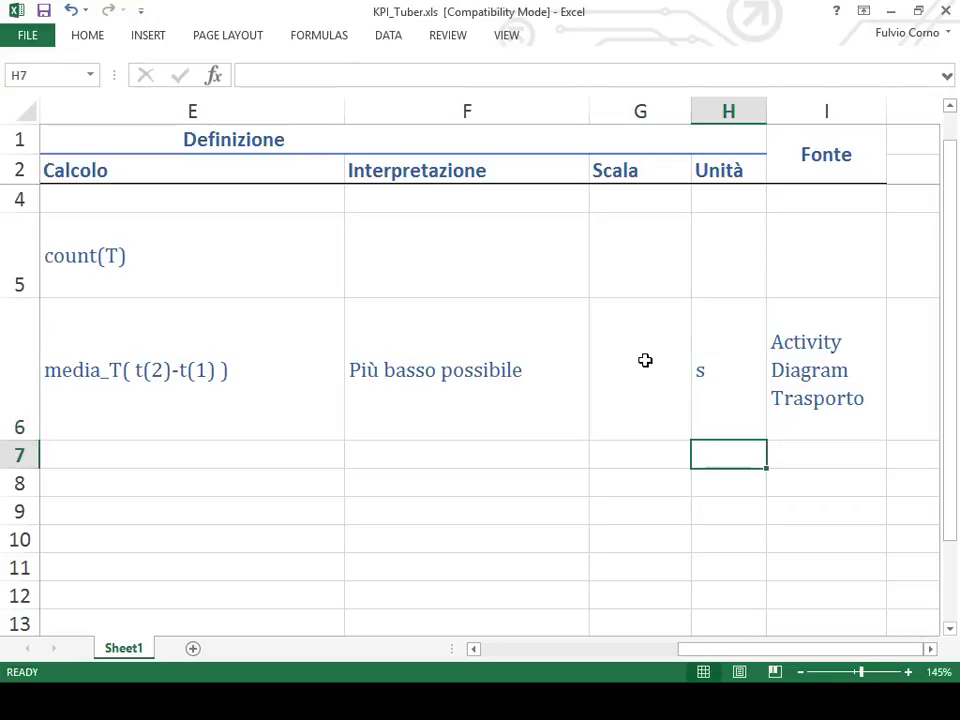
key(Up)
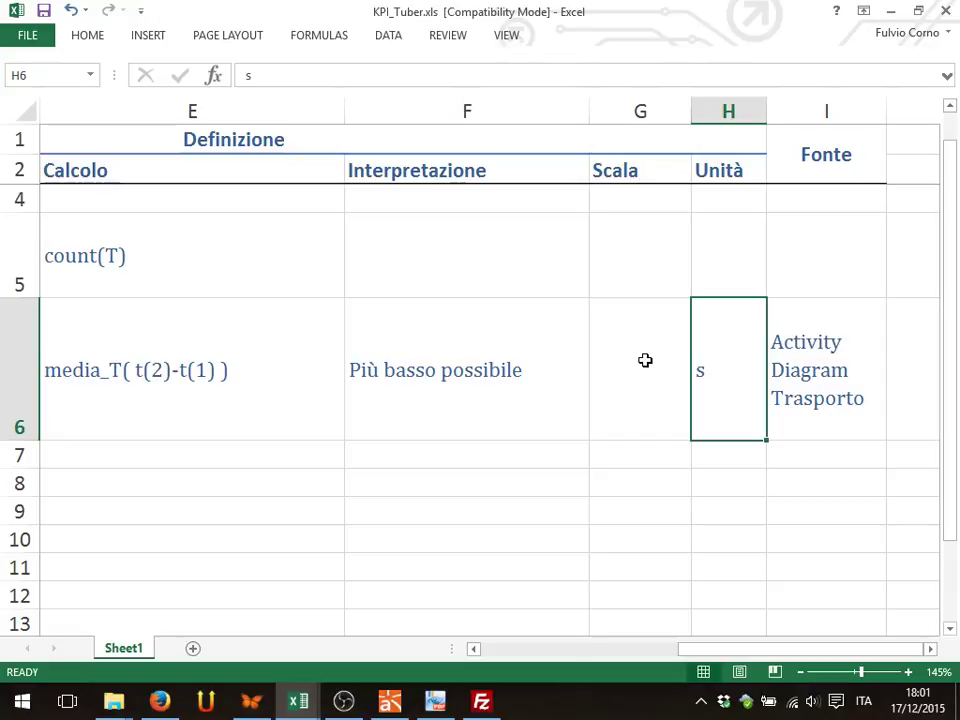
Step: Enter "Ratio" as the Scala of the Lead Time indicator in G6, correcting any misspelling
click(645, 360)
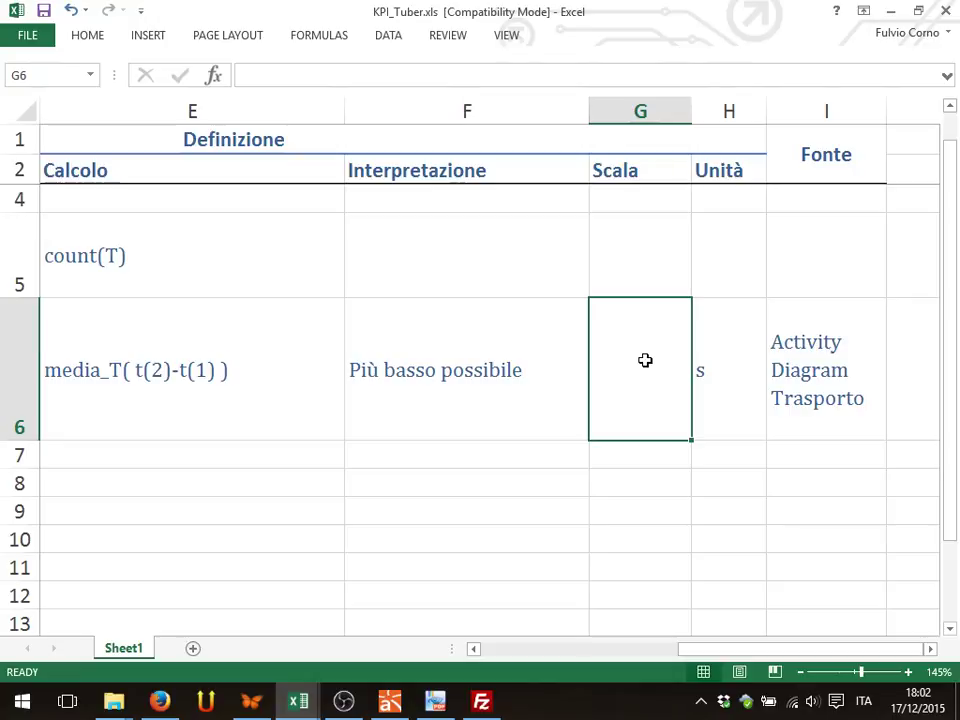
double_click(645, 360)
text(Ratrio)
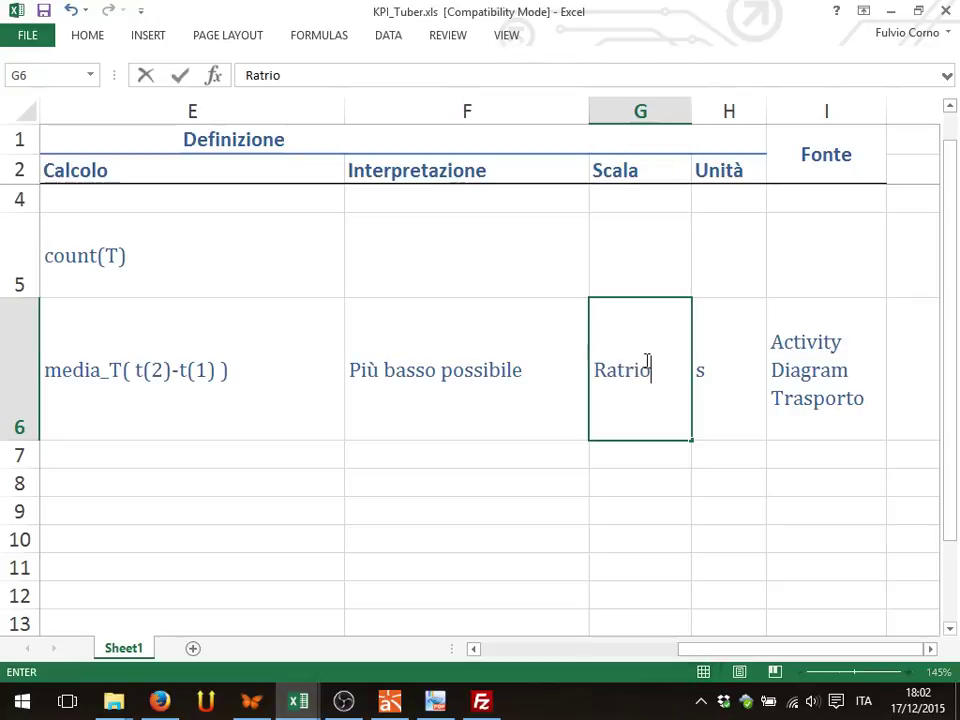
key(Return)
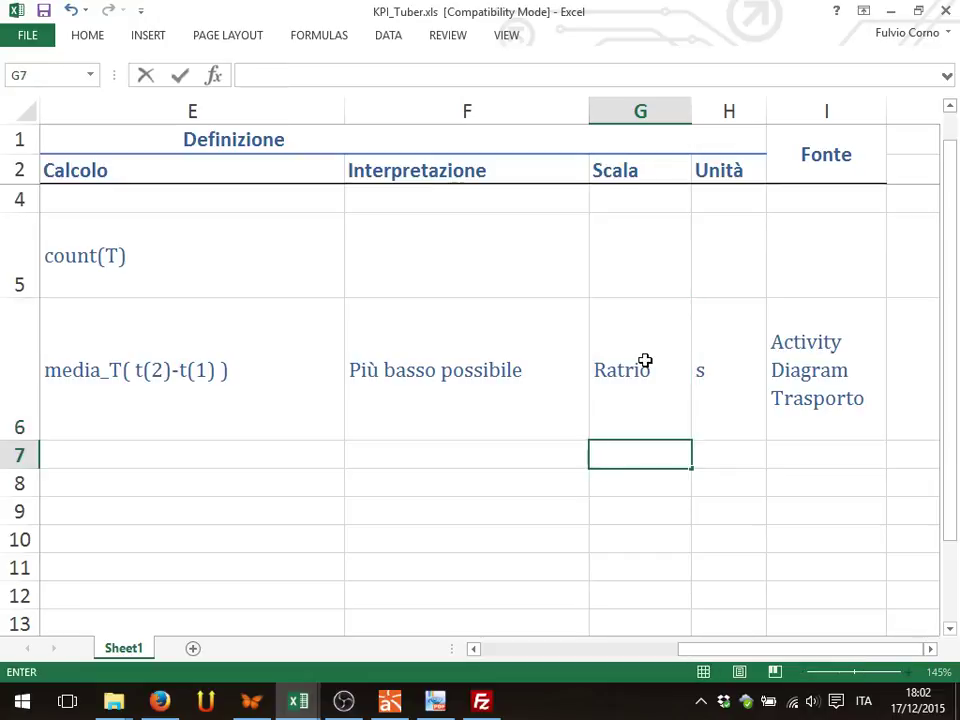
click(645, 360)
double_click(645, 360)
key(BackSpace)
key(BackSpace)
key(BackSpace)
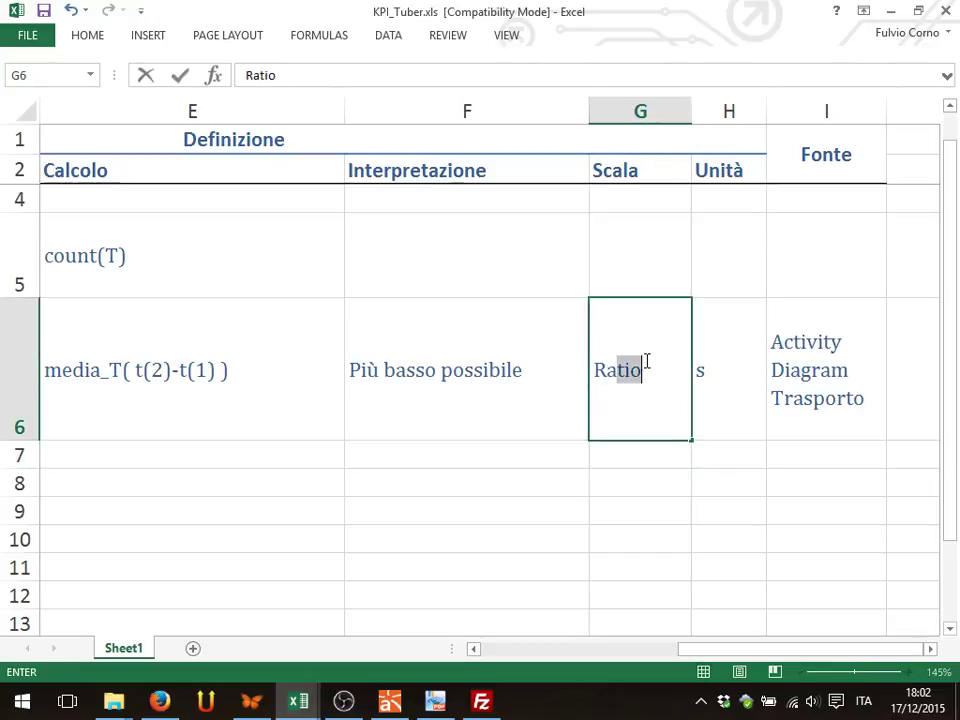
text(io)
key(BackSpace)
text(p)
key(Return)
click(645, 360)
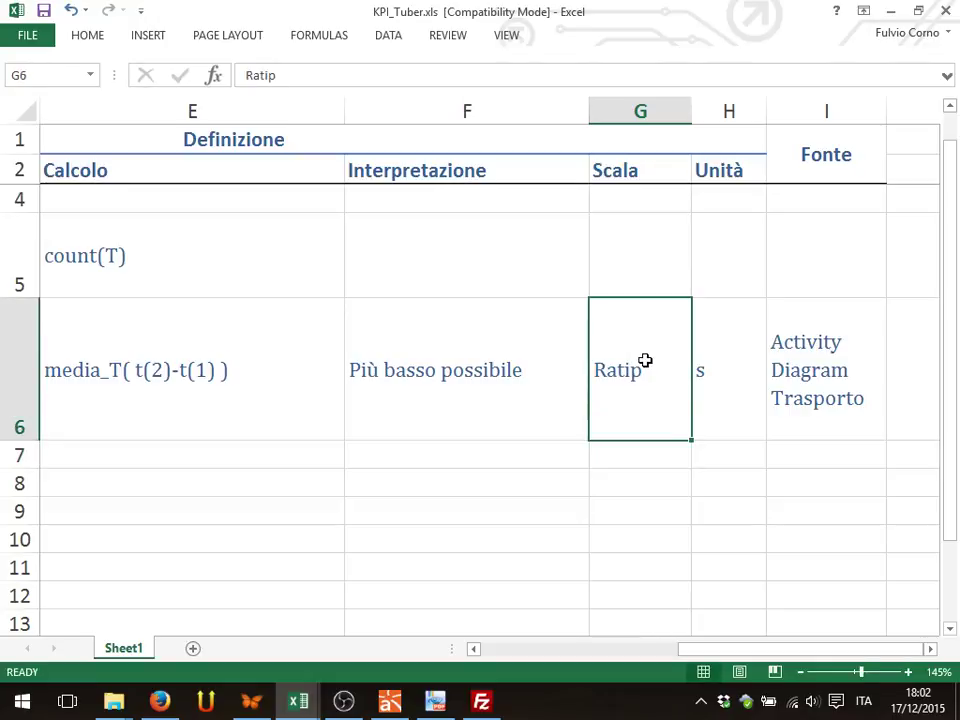
double_click(645, 360)
key(BackSpace)
text(o)
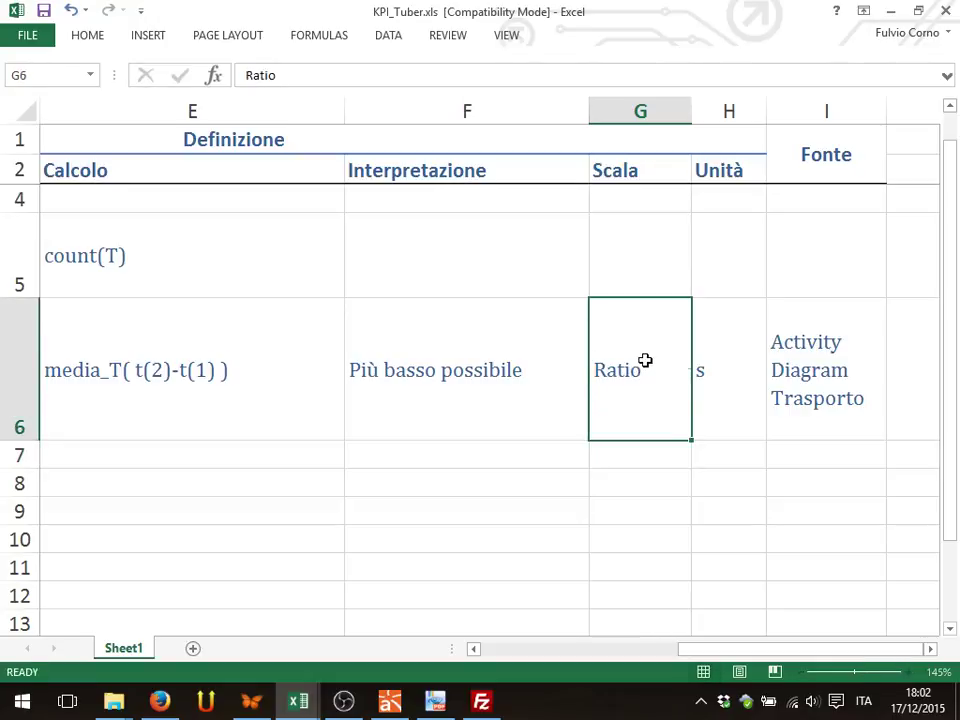
key(Return)
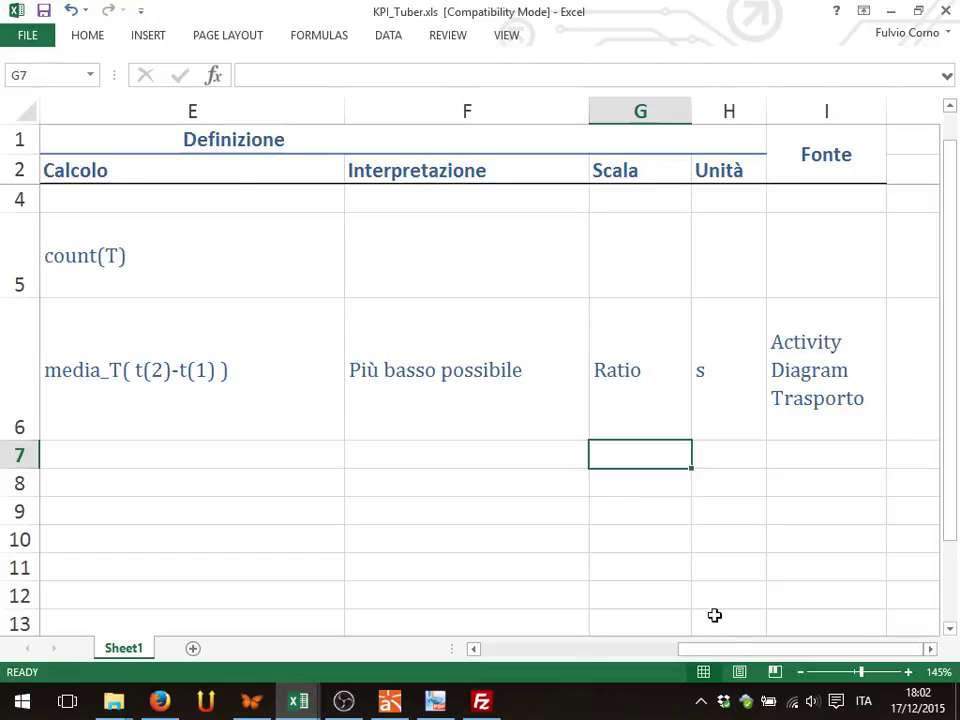
Step: Save the workbook in its current .xls format, accepting the compatibility check
click(44, 12)
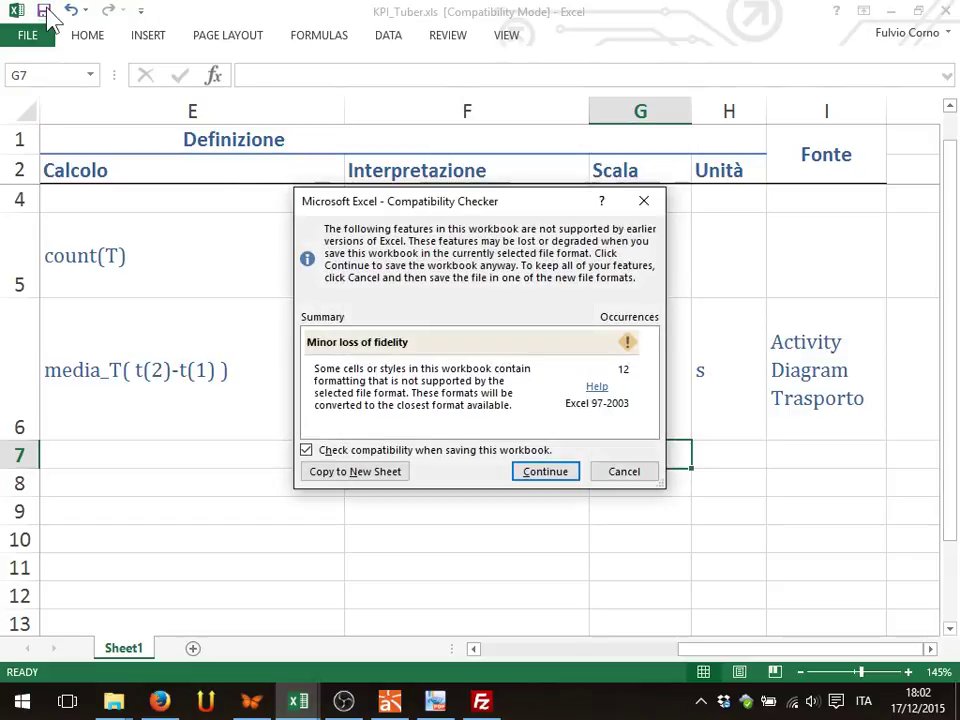
click(565, 470)
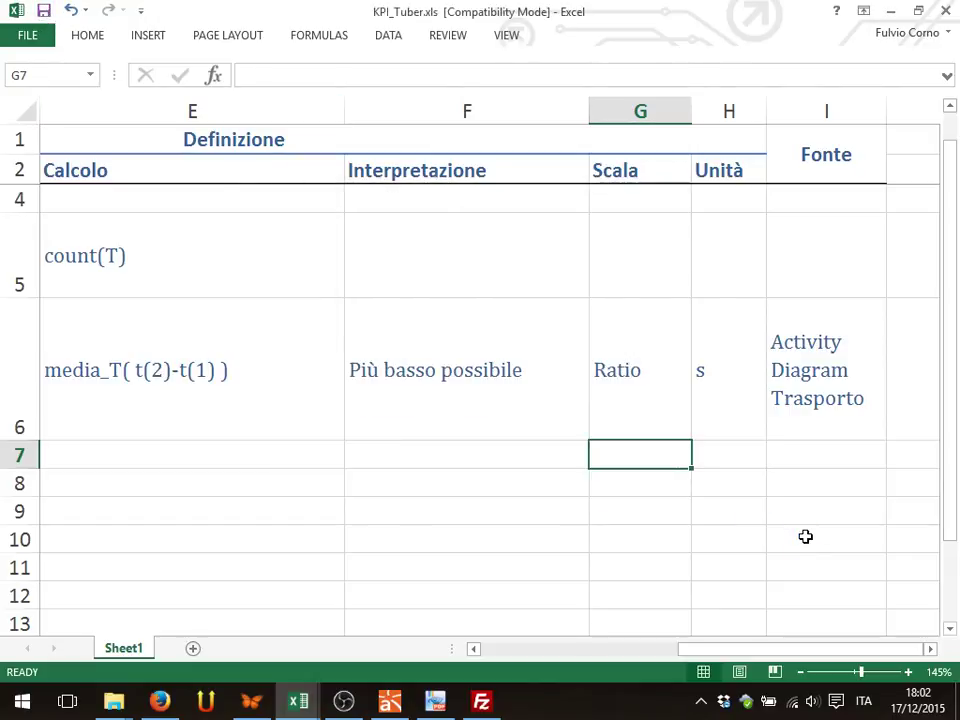
drag(831, 658, 780, 648)
drag(812, 660, 857, 664)
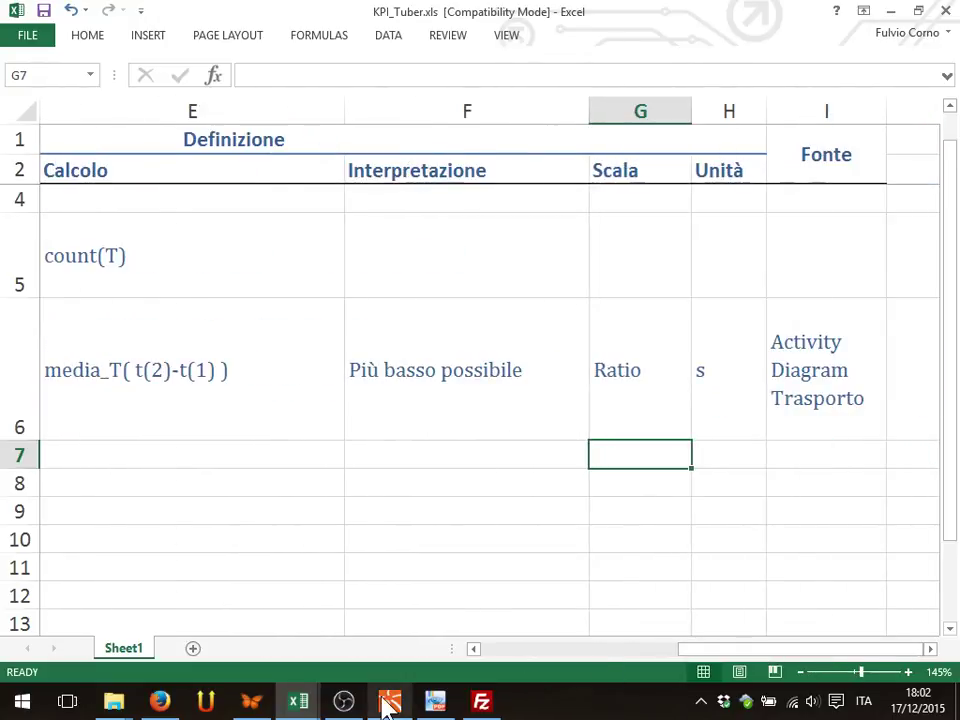
mouse_move(396, 708)
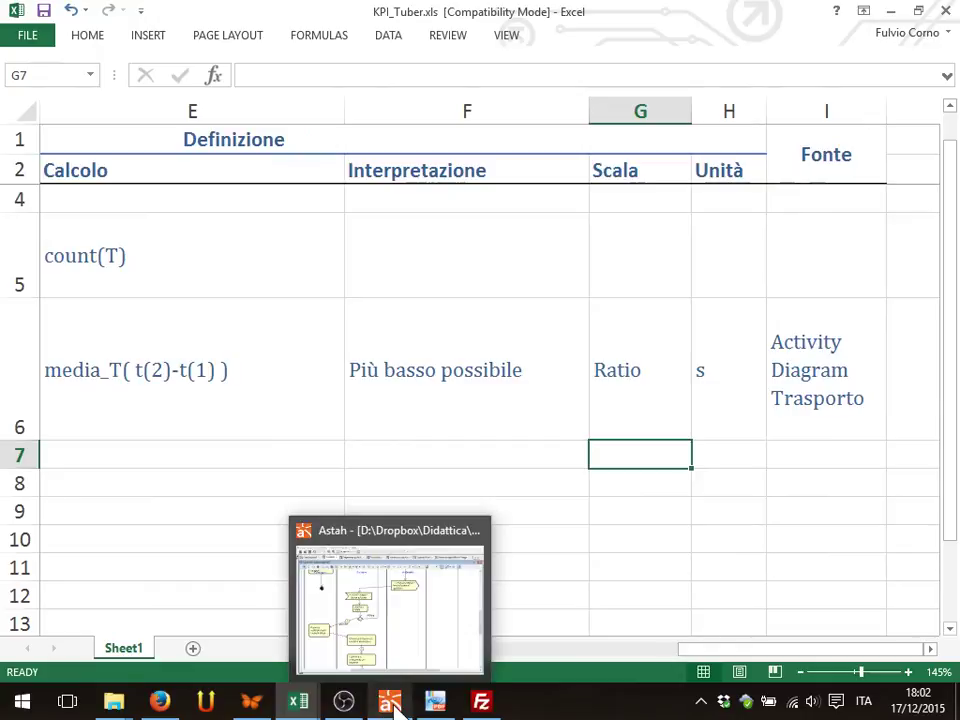
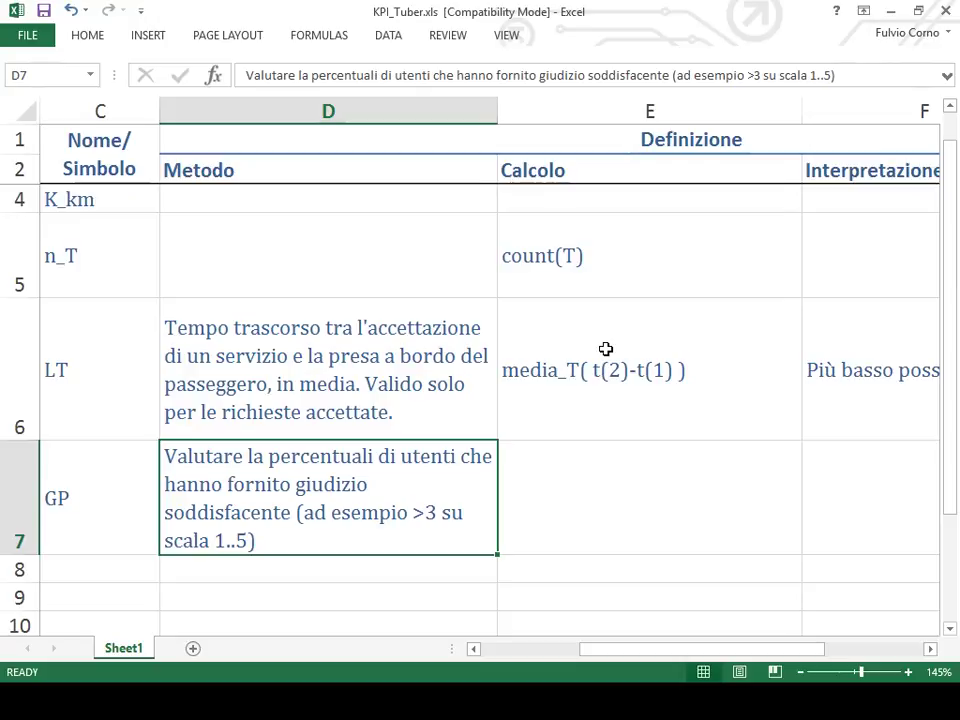
Step: Enter "count(T : giudizio(T)>3) / n_T" as the Calcolo of the GP indicator in E7
key(Right)
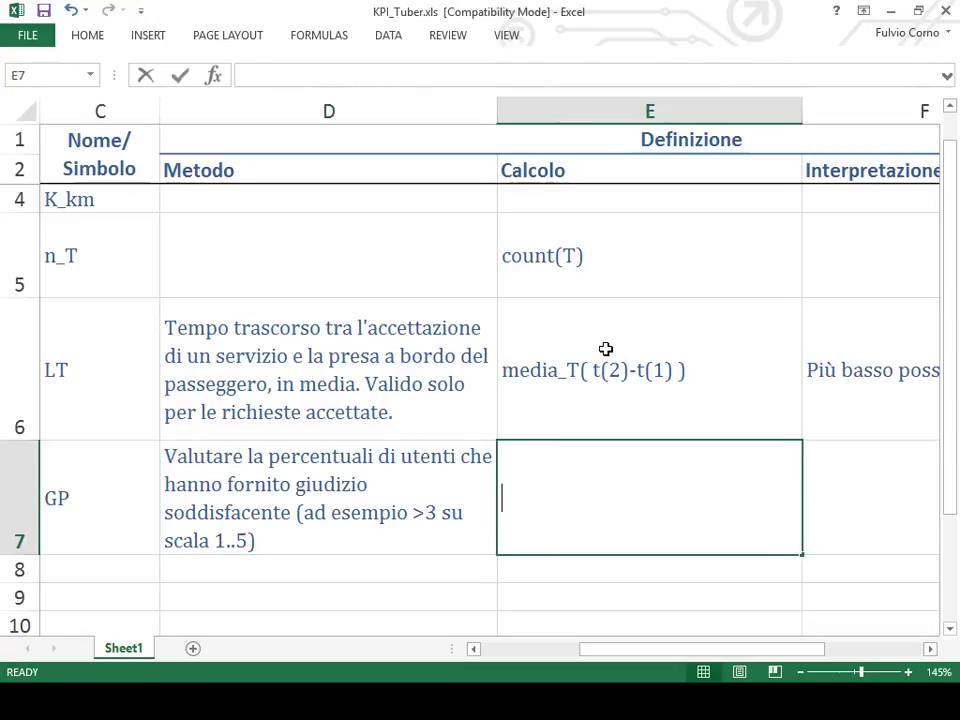
text(coint)
key(BackSpace)
key(BackSpace)
key(BackSpace)
text(unt(t)
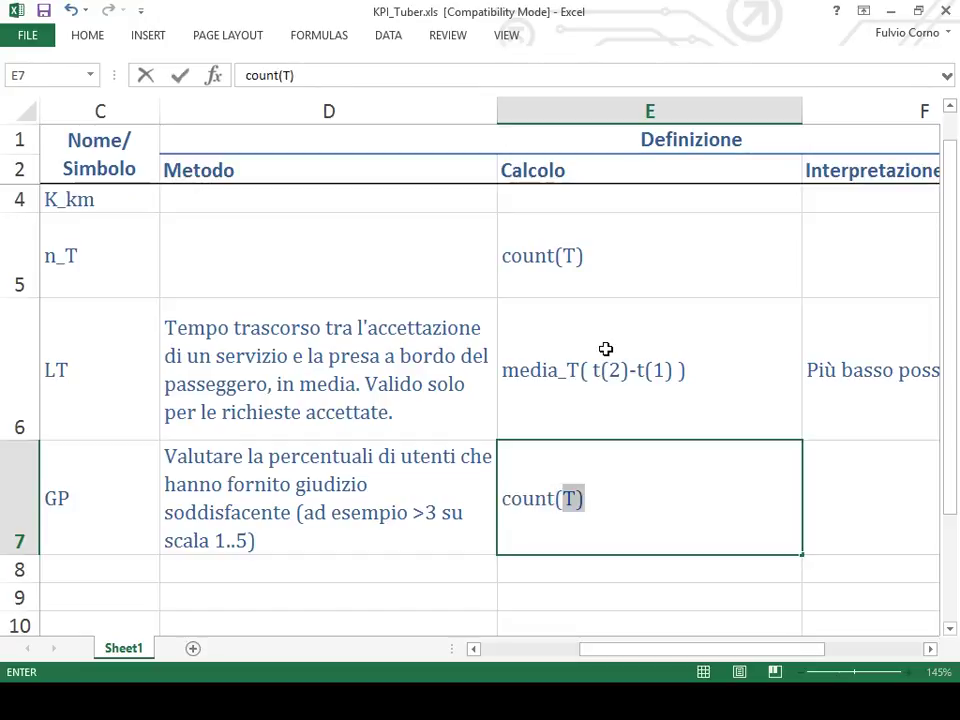
key(Delete)
text(T)
key(BackSpace)
key(BackSpace)
text(T)
key(Delete)
text(: T)
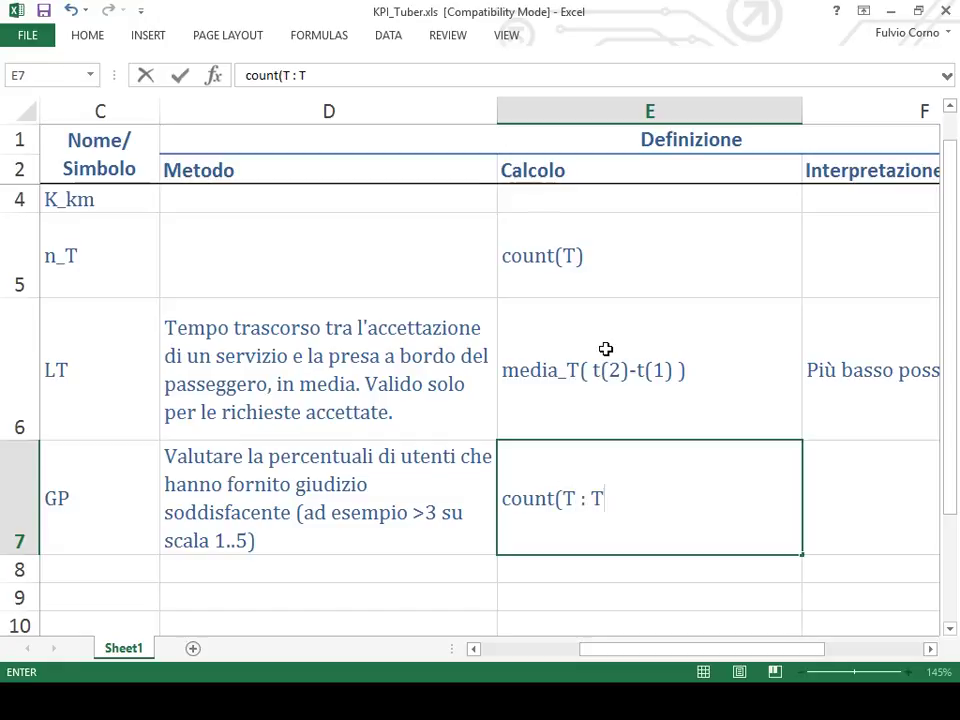
key(BackSpace)
text(giudizio)
text((T)
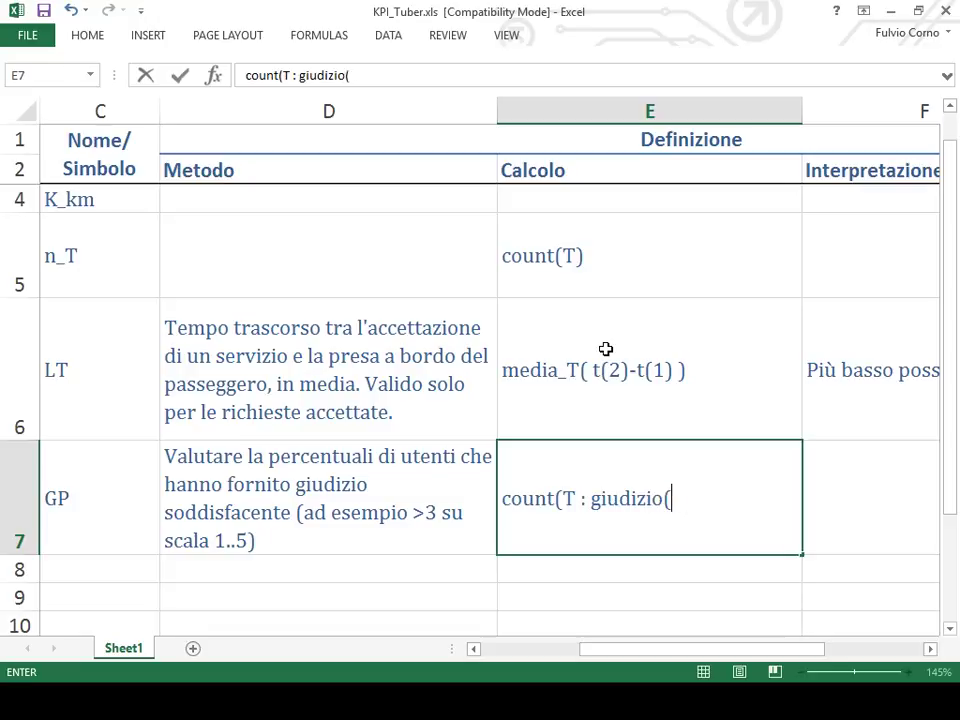
text()>3)
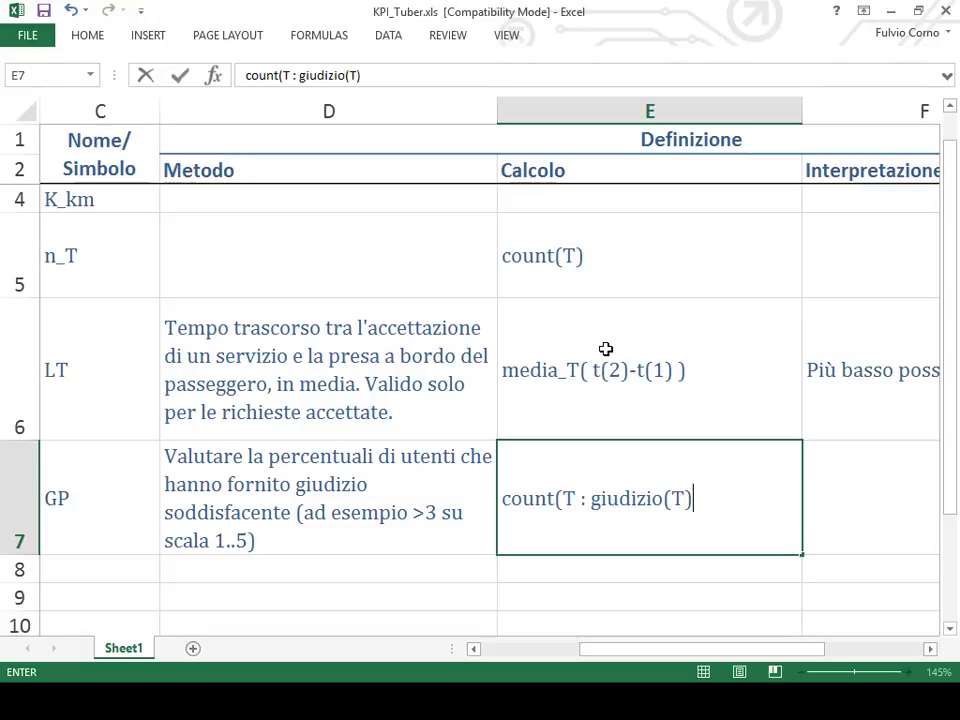
text() / n_T)
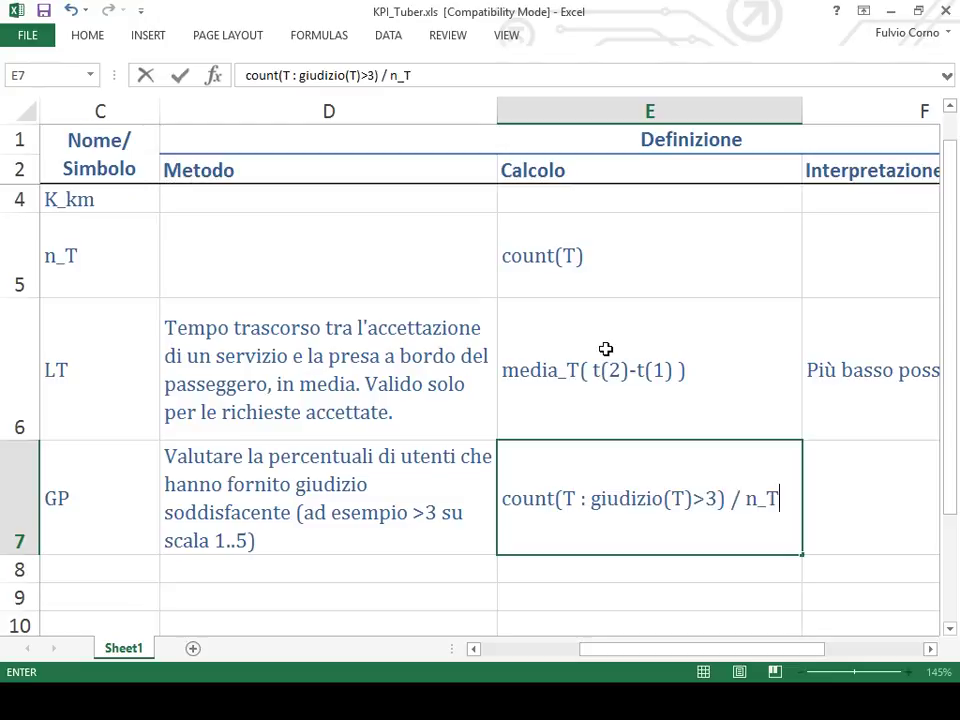
key(ctrl+Return)
key(Down)
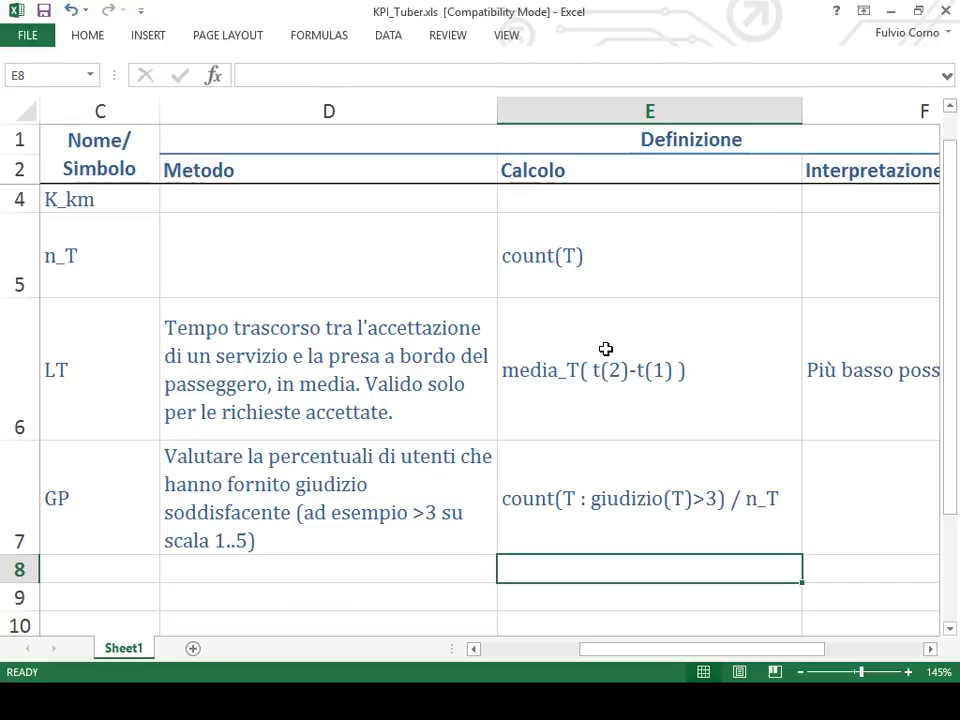
Step: Replace the word "utenti" with "viaggi" in the GP indicator's Metodo text in D7
double_click(440, 459)
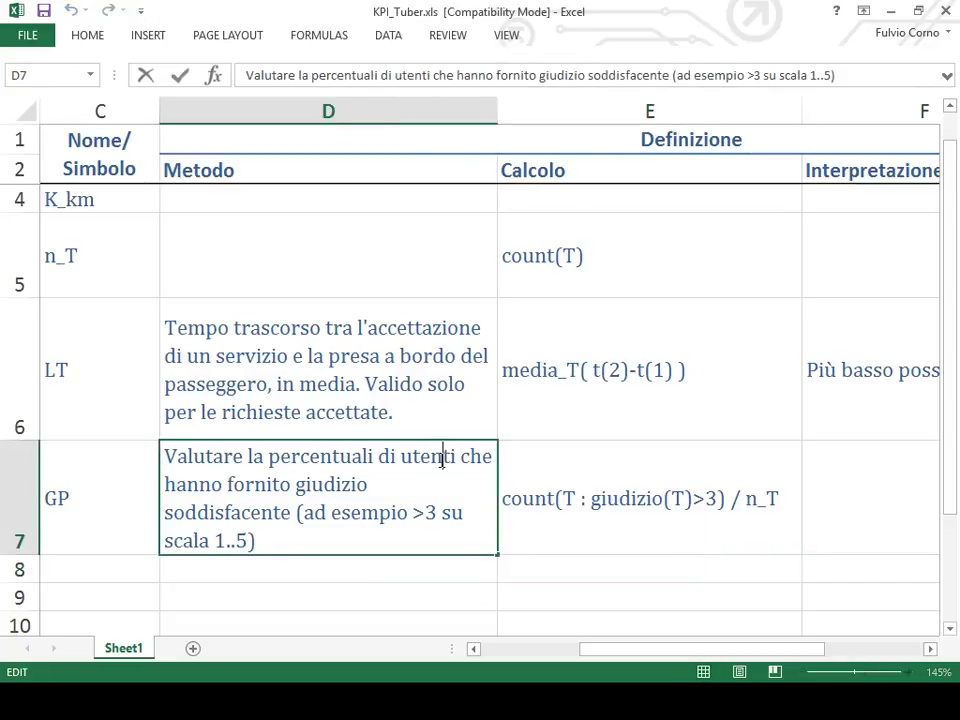
double_click(441, 459)
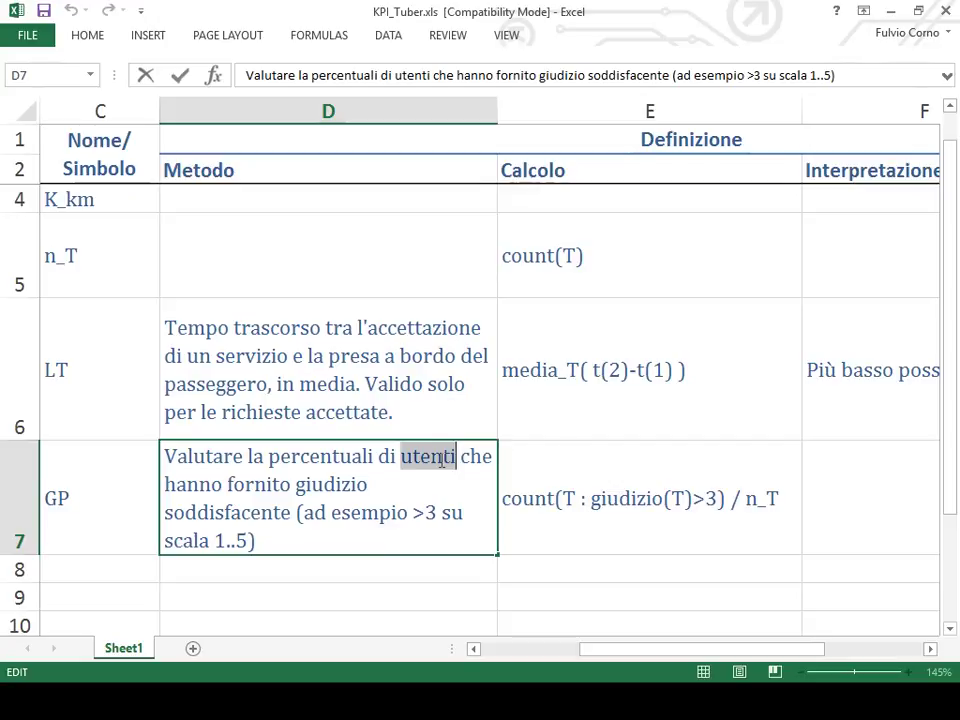
text(viaggi)
key(Return)
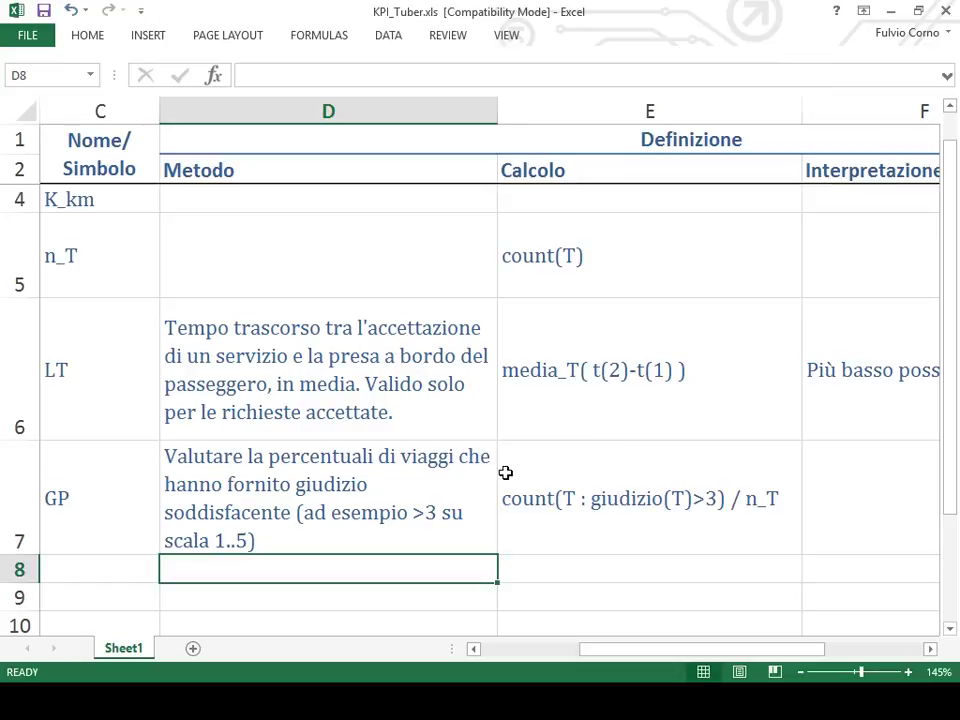
click(437, 484)
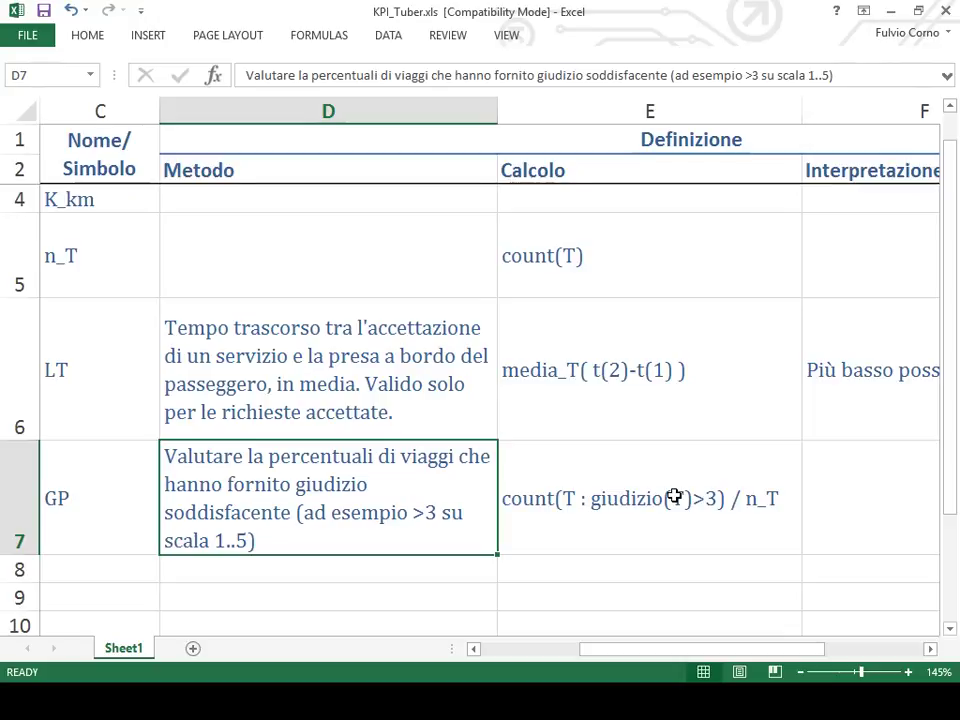
click(540, 491)
click(462, 485)
Step: Review the GP indicator's definition cells in row 7, from Metodo to Scala
key(Right)
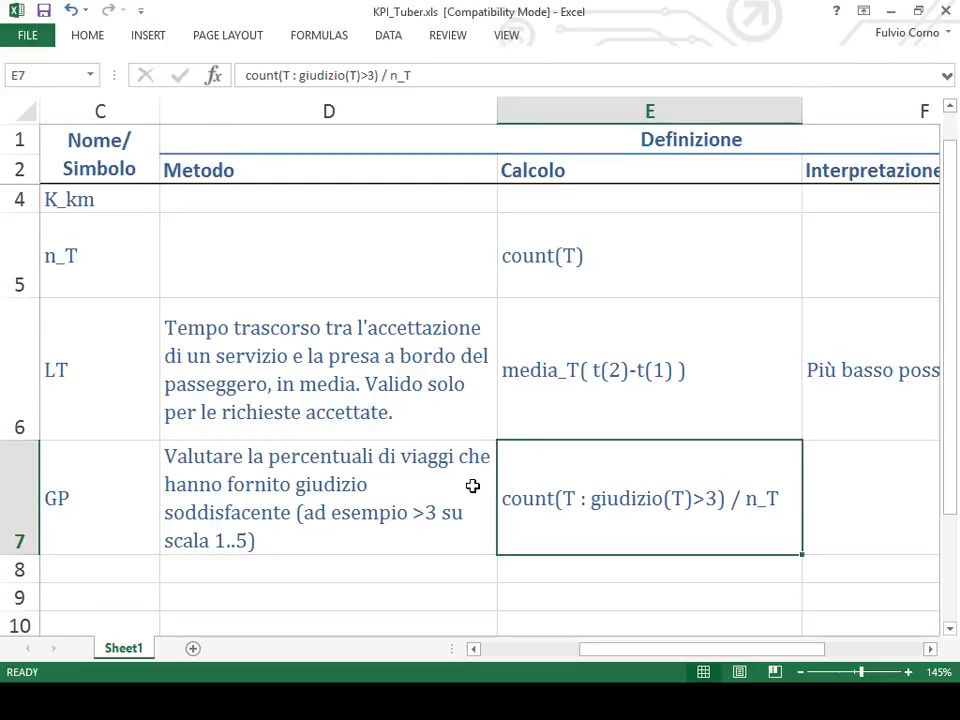
key(Right)
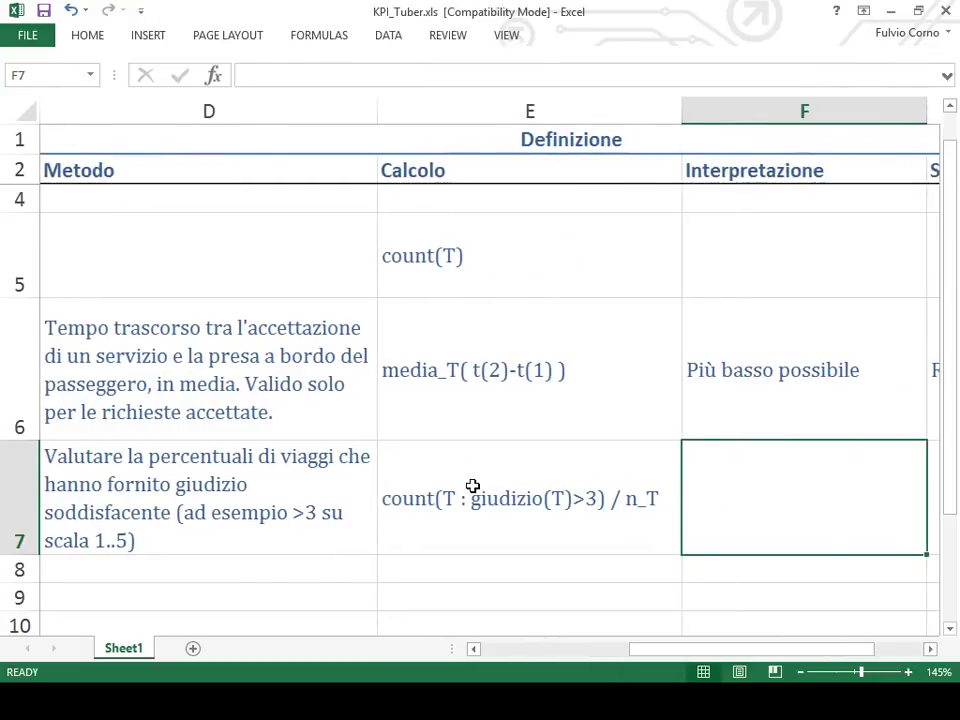
key(Right)
key(Left)
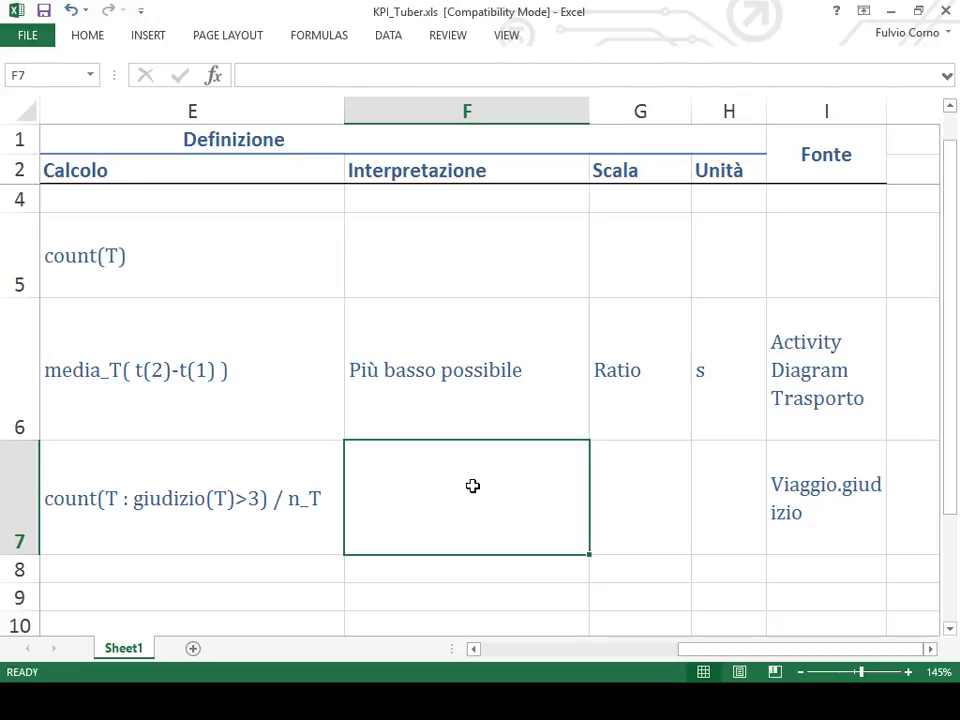
key(Left)
key(Left)
key(Left)
key(Right)
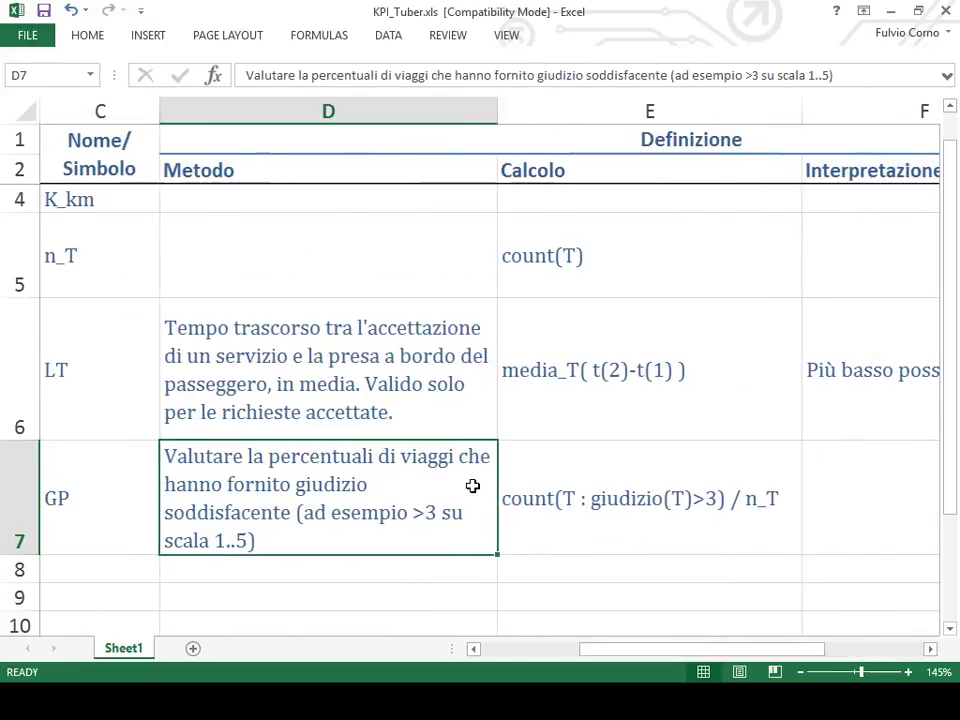
Step: Replace "che hanno" with "in cui il passeggero abbia" before "fornito" in the GP indicator's Metodo text in D7
key(F2)
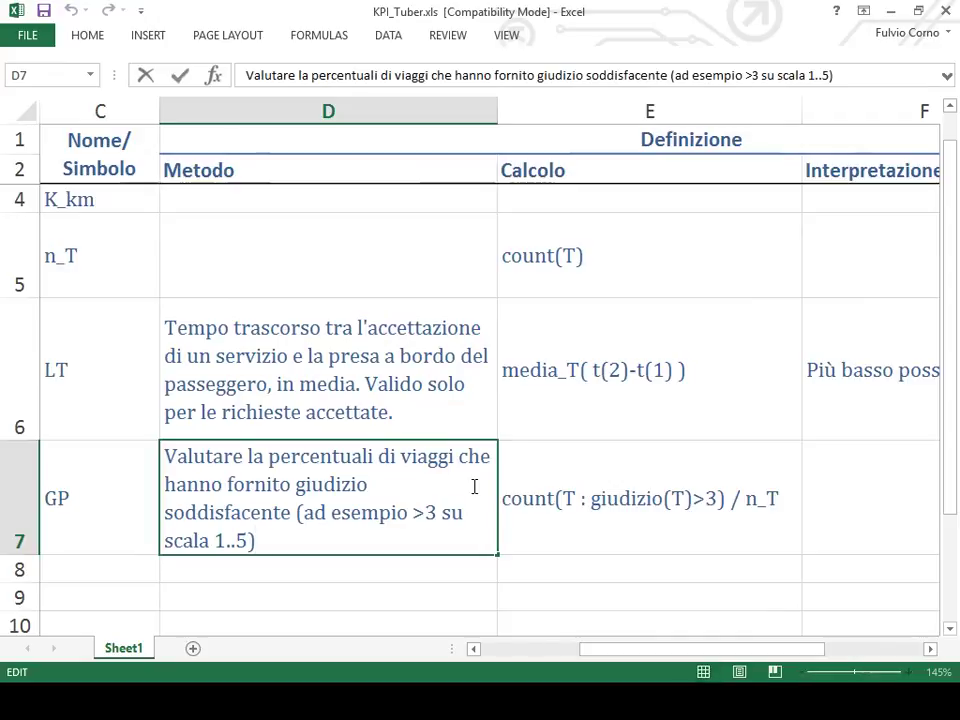
key(Up)
key(Up)
key(Up)
key(ctrl+Right)
key(ctrl+Right)
key(ctrl+Right)
key(ctrl+Right)
text(in cui )
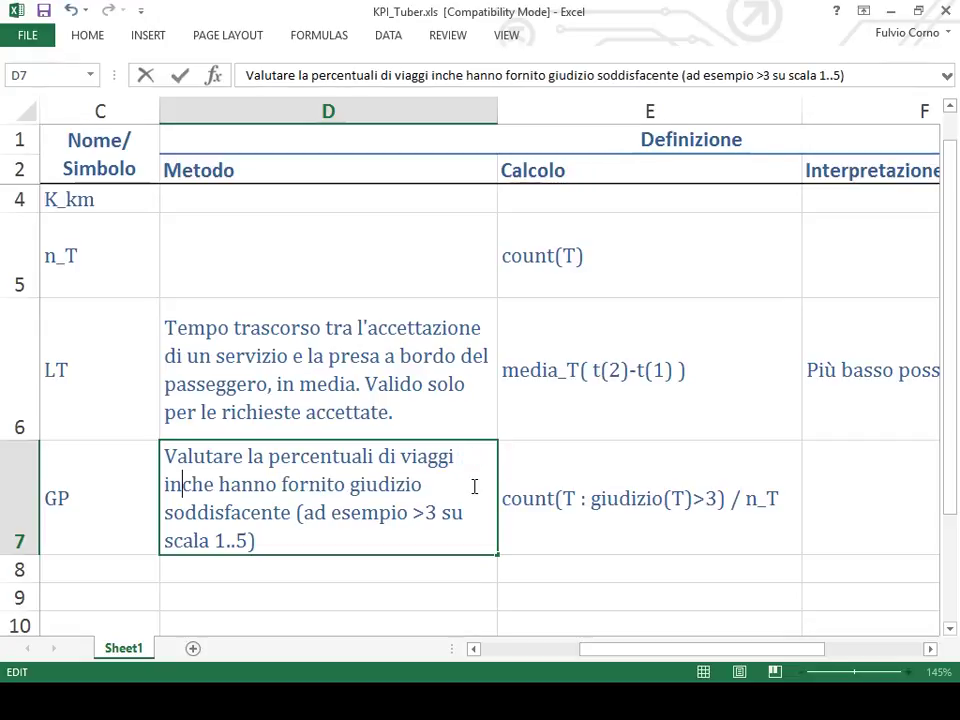
text(il pas)
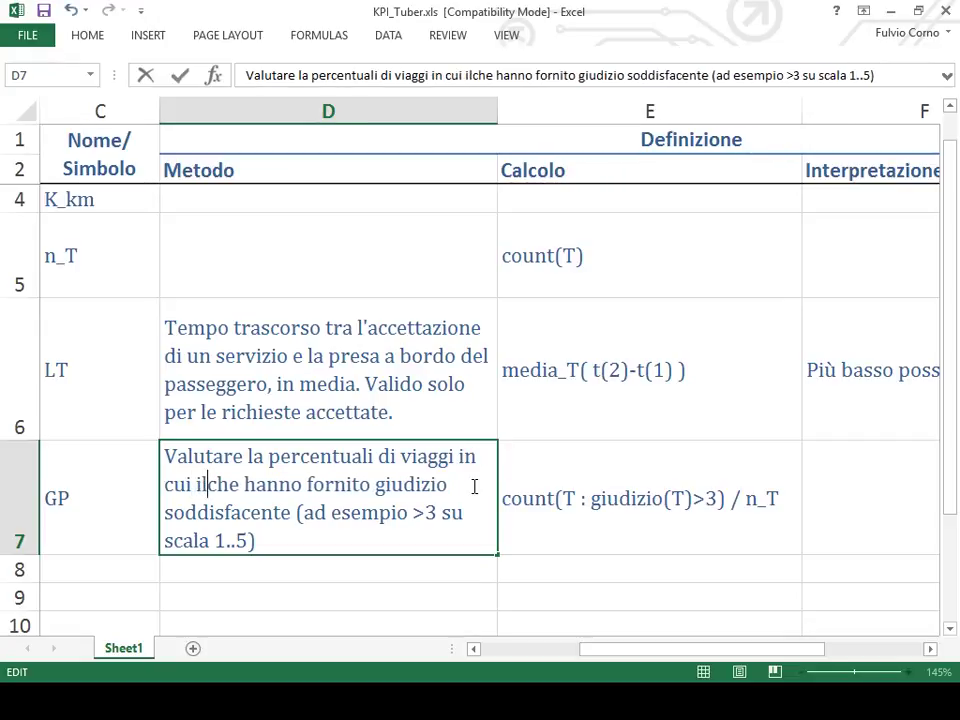
text(seggero)
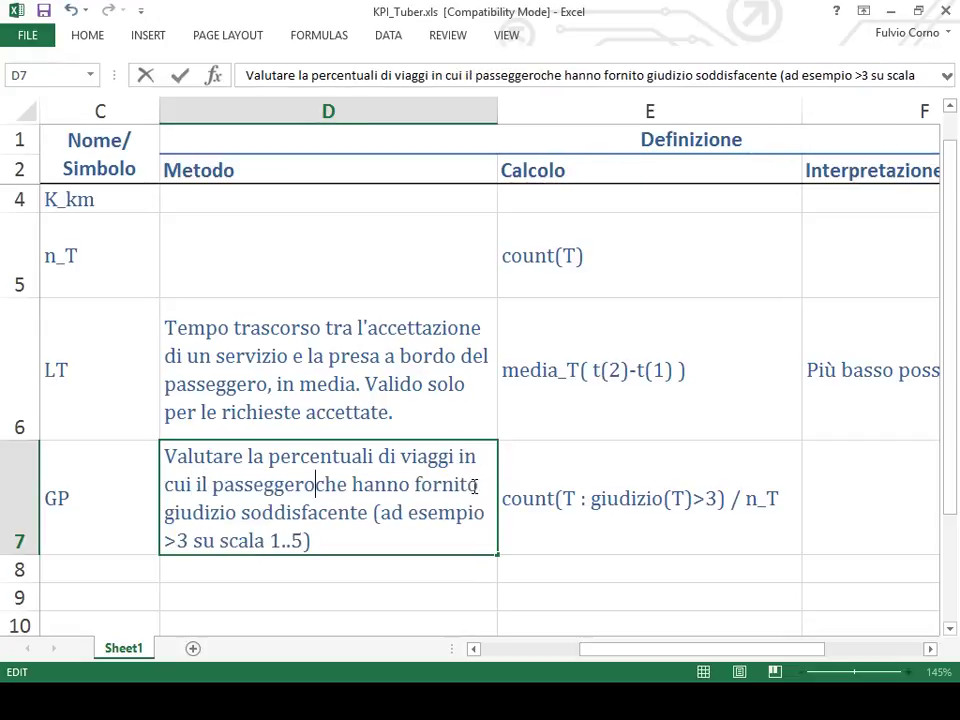
key(ctrl+shift+Right)
key(ctrl+shift+Right)
text(abbia)
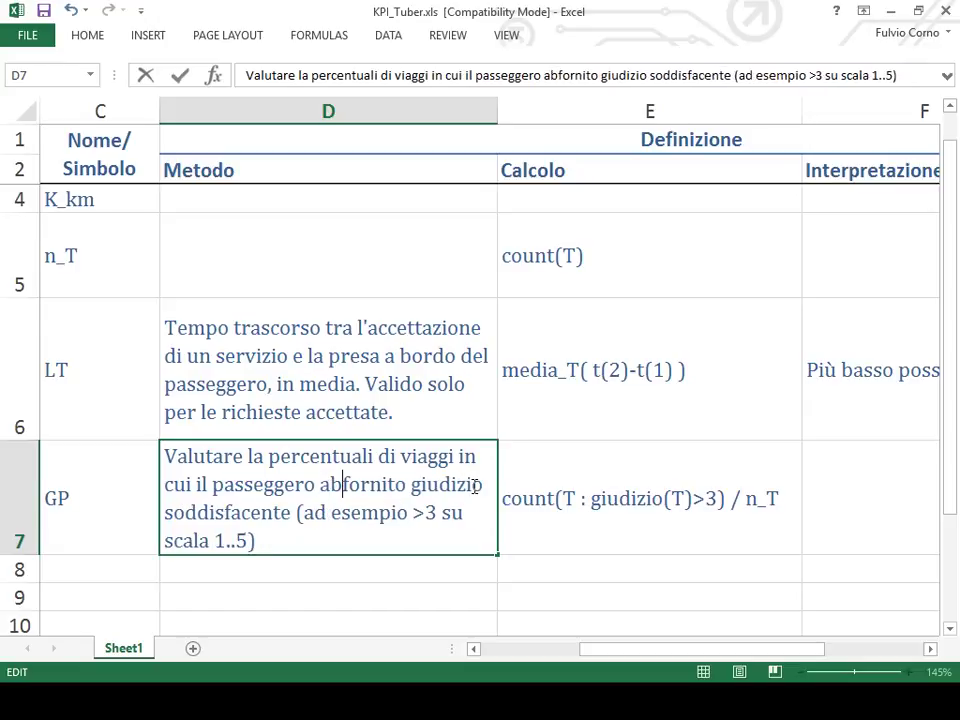
key(Return)
click(472, 485)
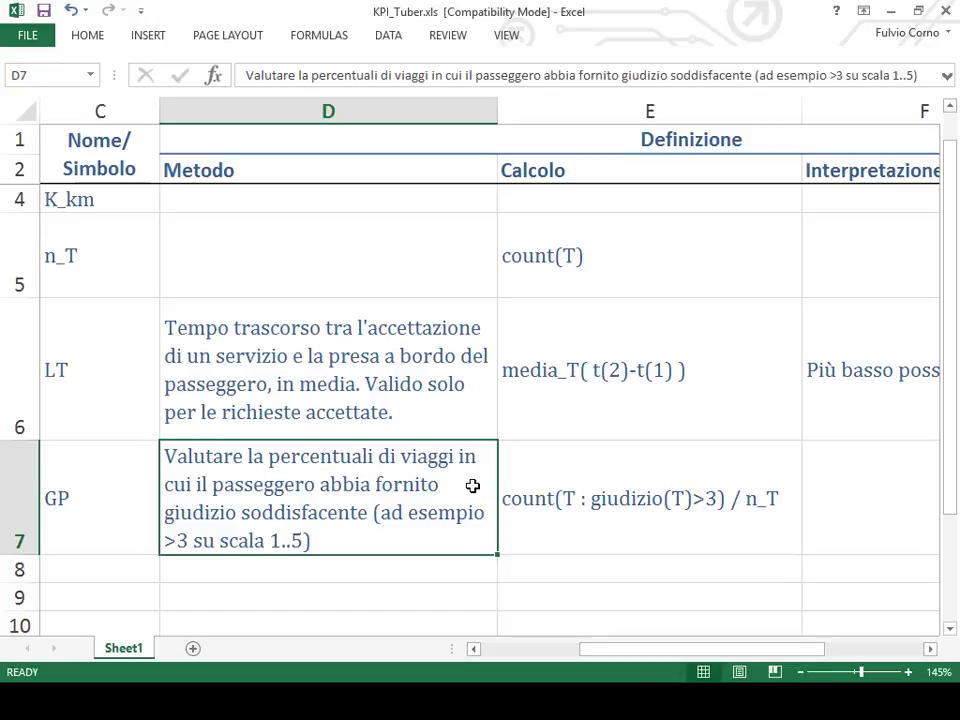
Step: Enter "Più alta possibile, tendenzialmente 100%" as the Interpretazione of the GP indicator in F7
key(Right)
key(Right)
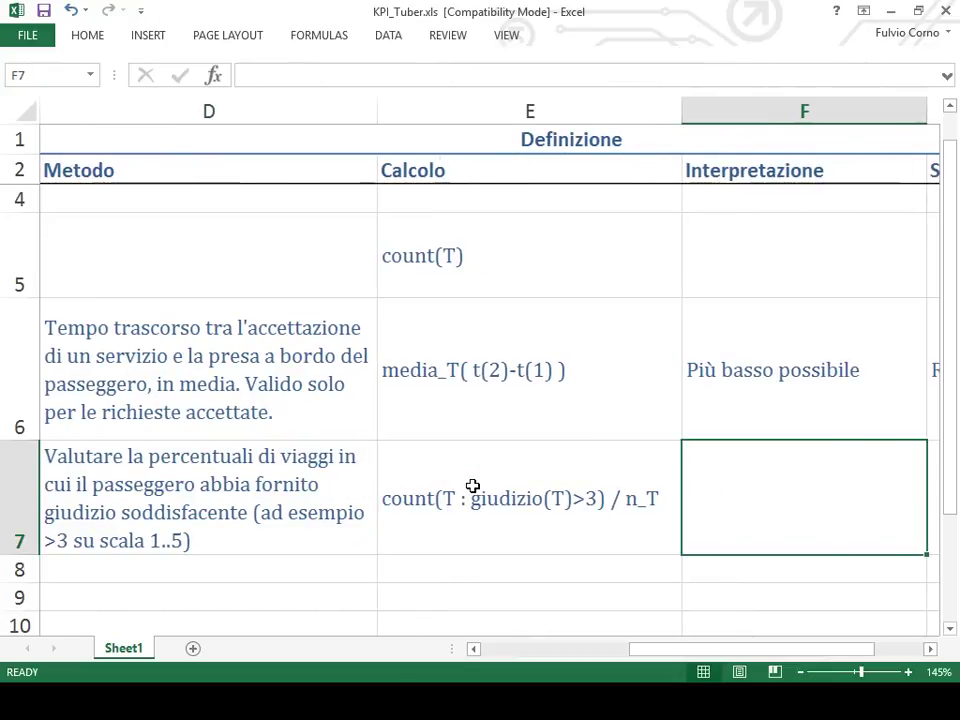
text(Più )
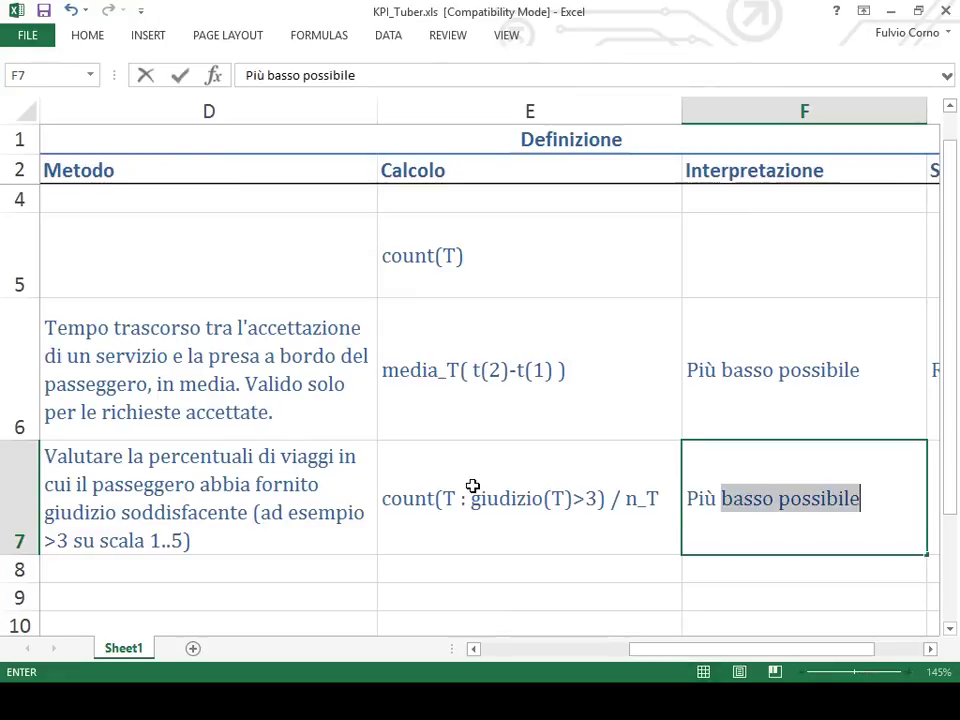
text(alta)
key(BackSpace)
key(BackSpace)
text(ossibile, )
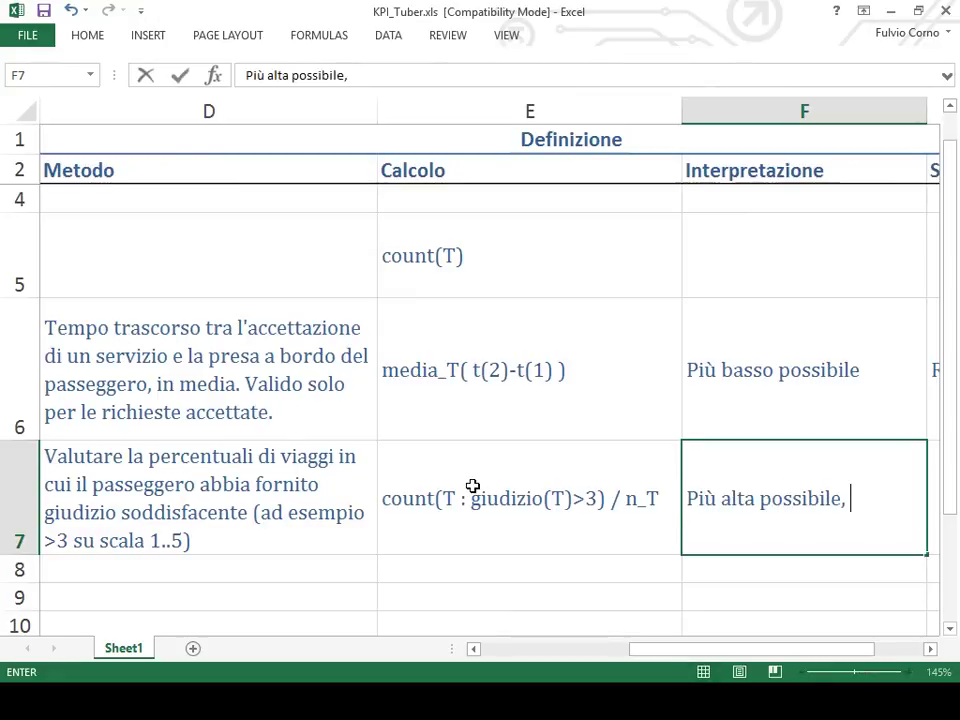
text(tendenzi)
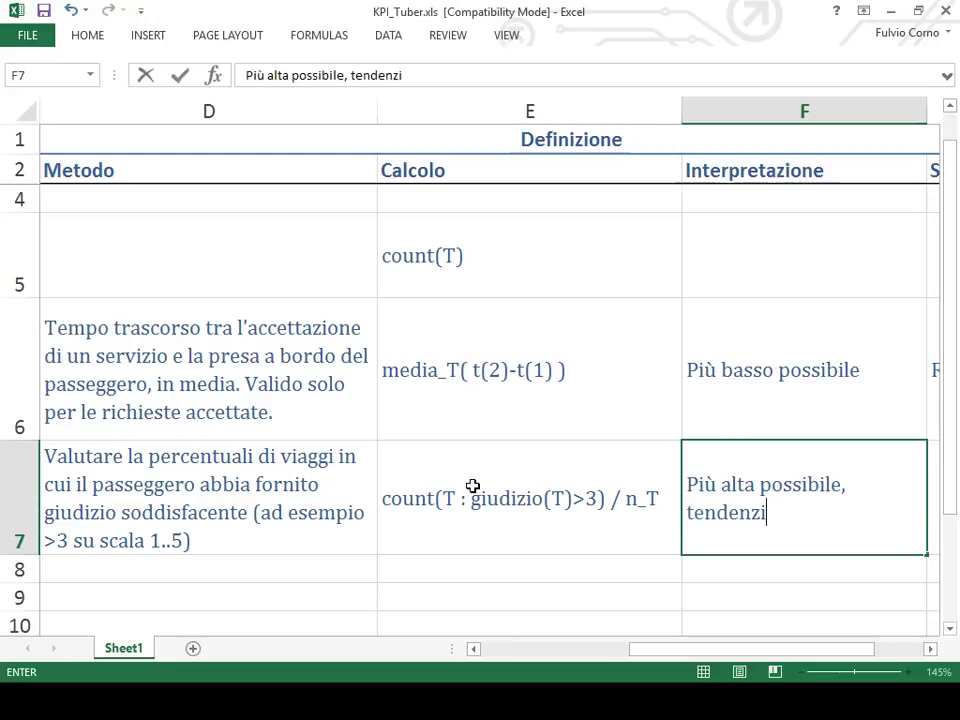
text(almente 100%Q)
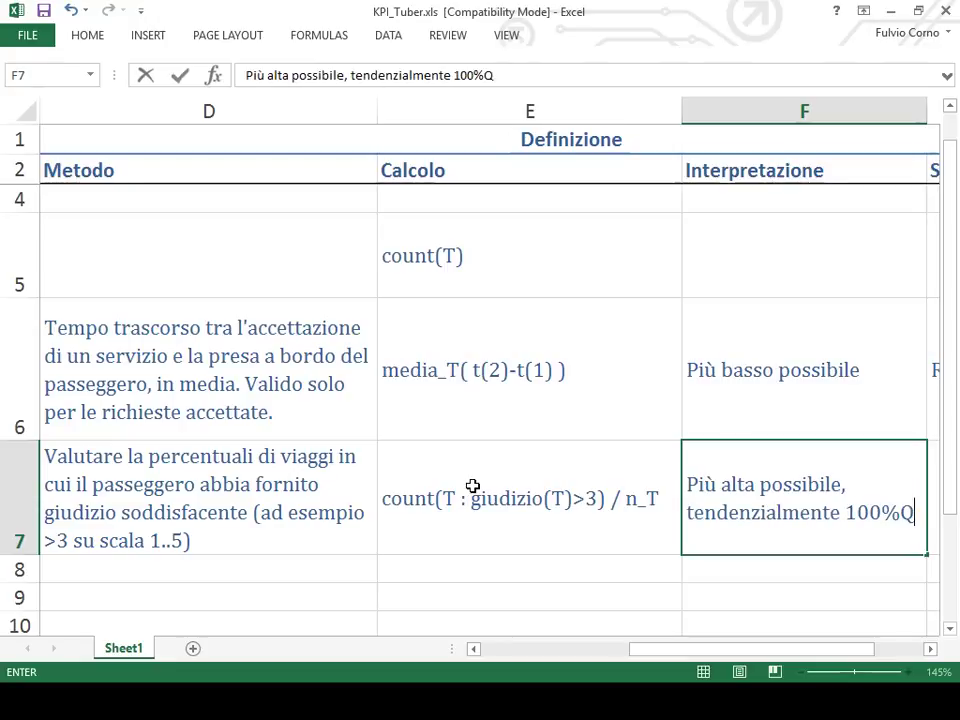
key(BackSpace)
key(Tab)
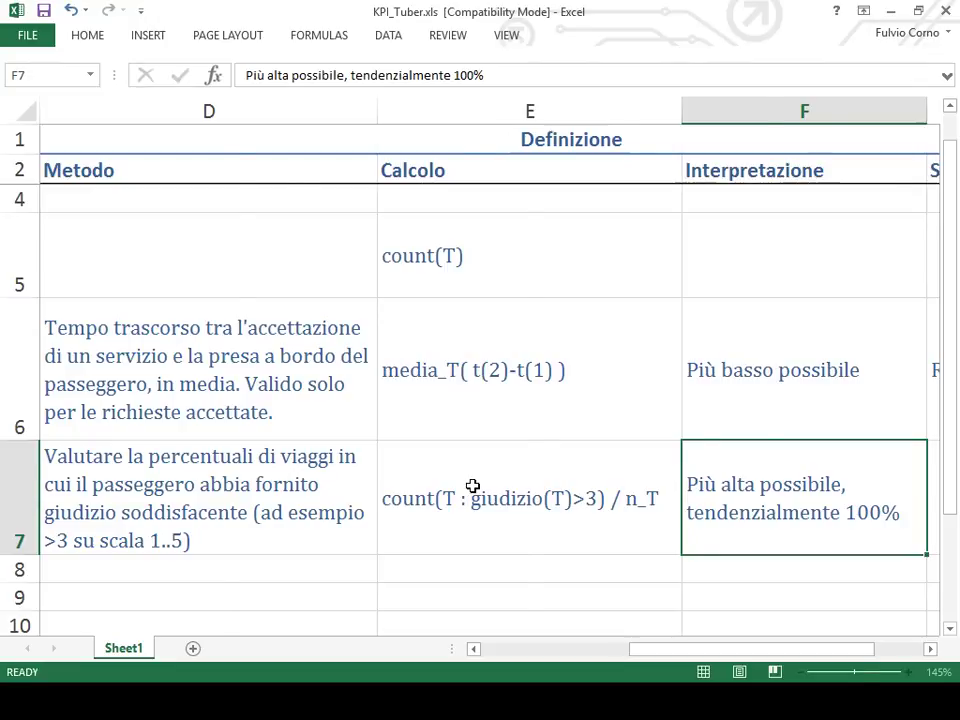
Step: Enter "Ordinale" as the Scala of the GP indicator in G7
key(Left)
key(Left)
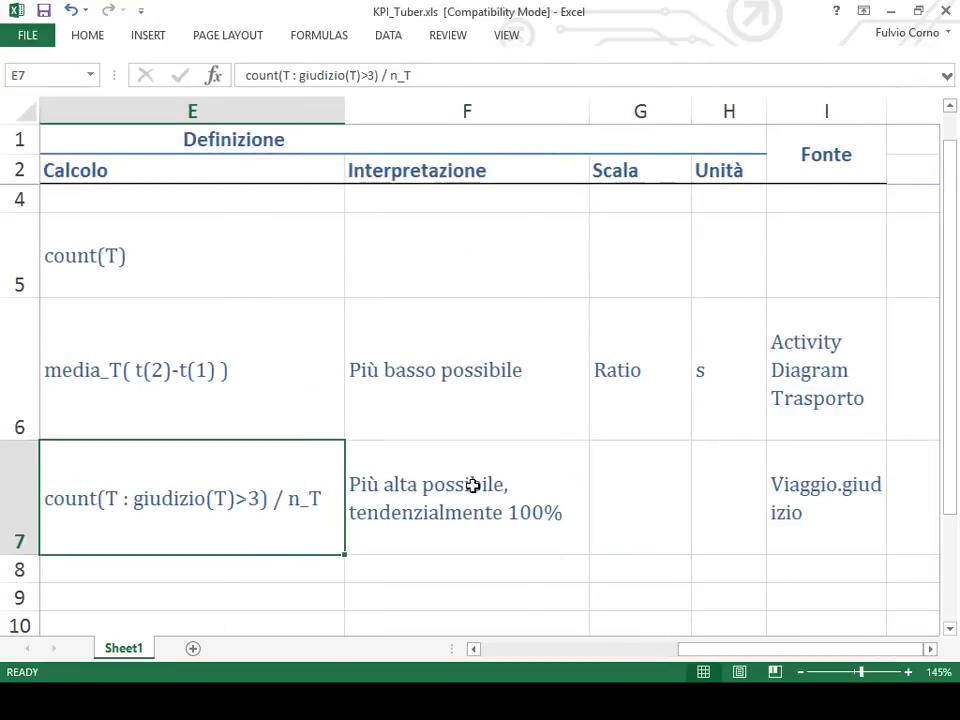
key(Right)
key(Right)
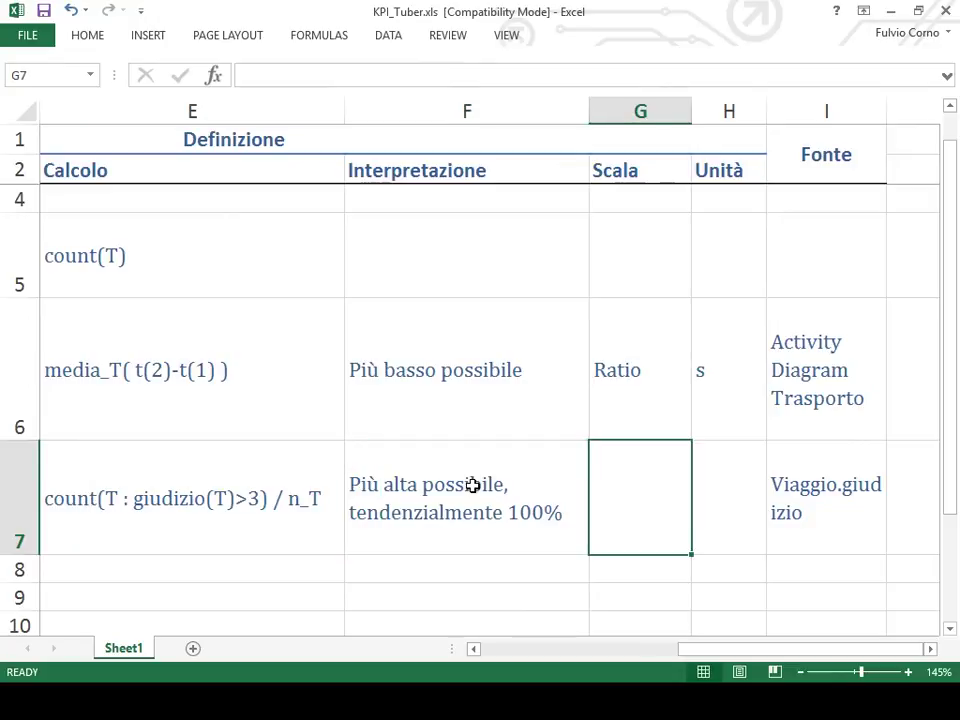
text(Ord)
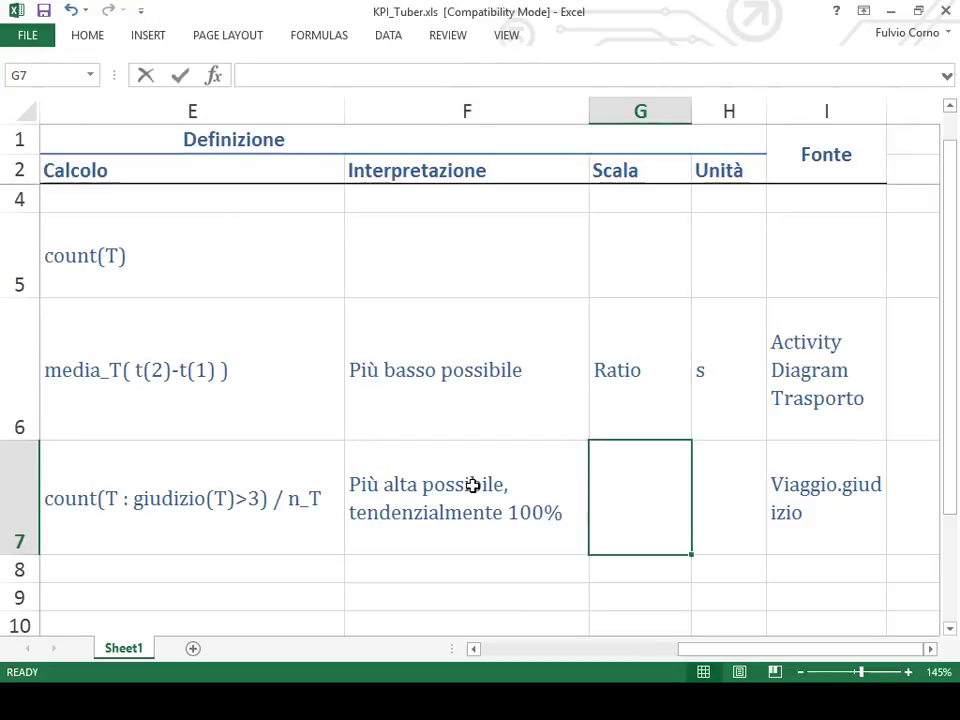
text(inale)
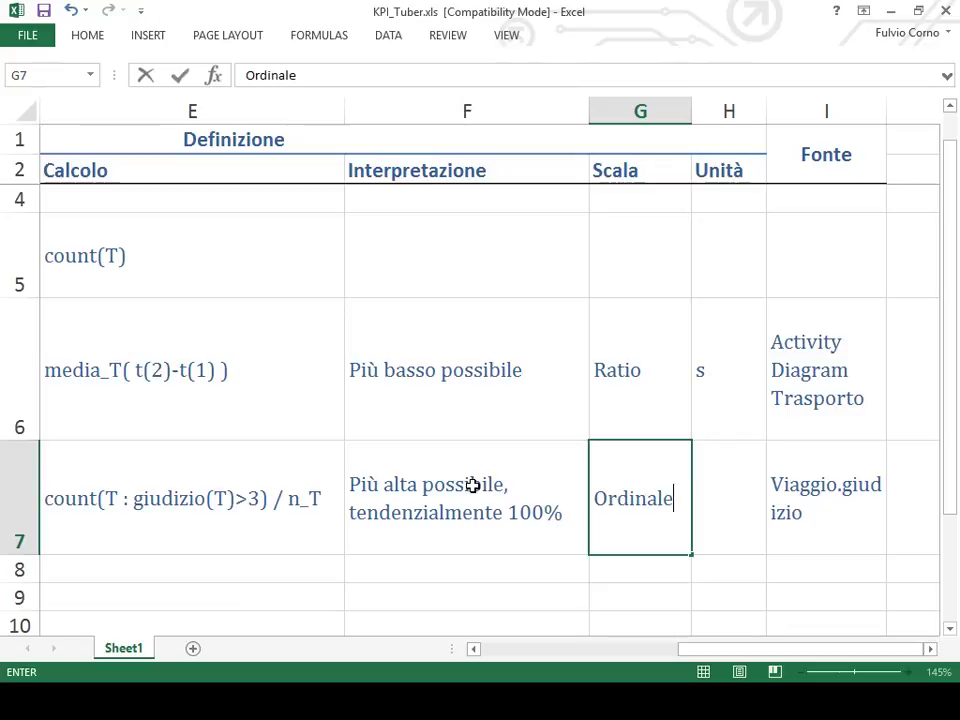
key(Return)
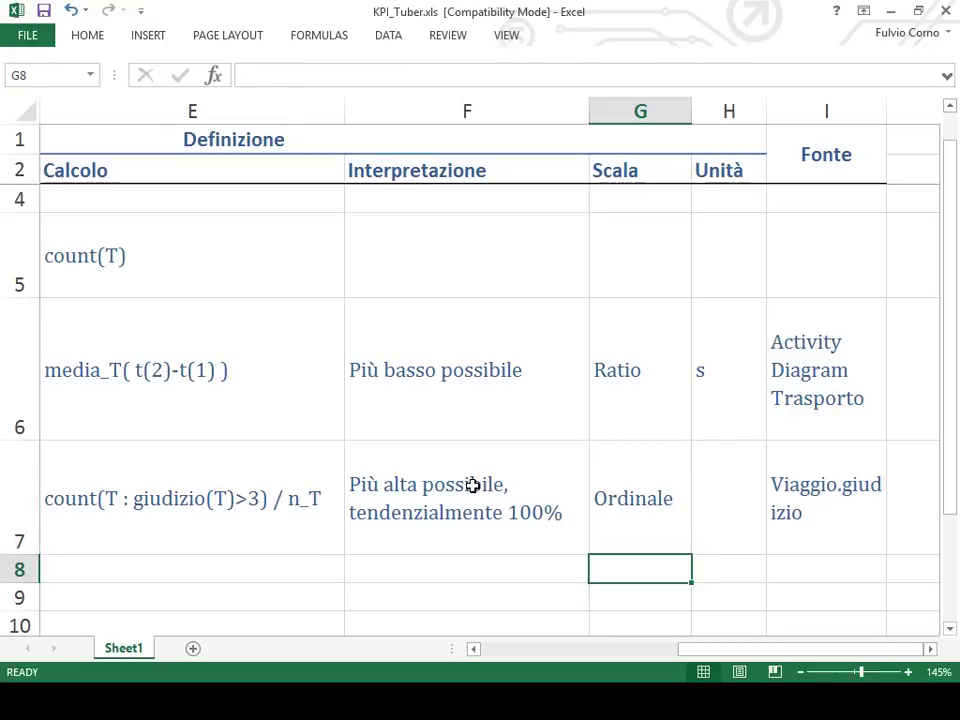
key(Down)
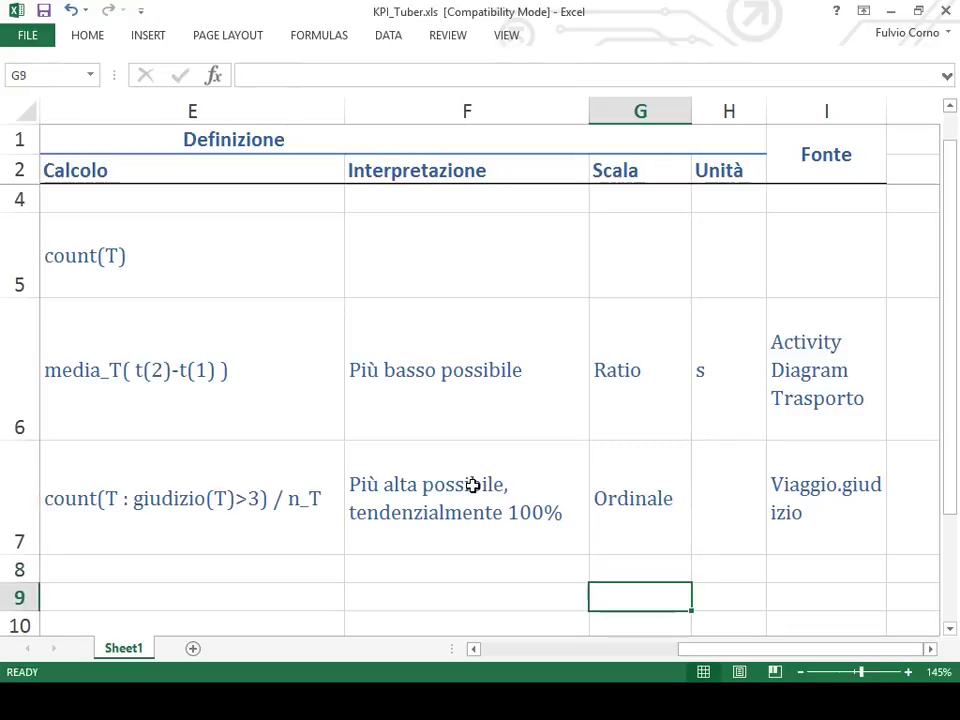
Step: Shorten the GP indicator's Scala text in G7 to "Ordinal"
key(Up)
key(Up)
key(F2)
key(BackSpace)
key(ctrl+Return)
key(Down)
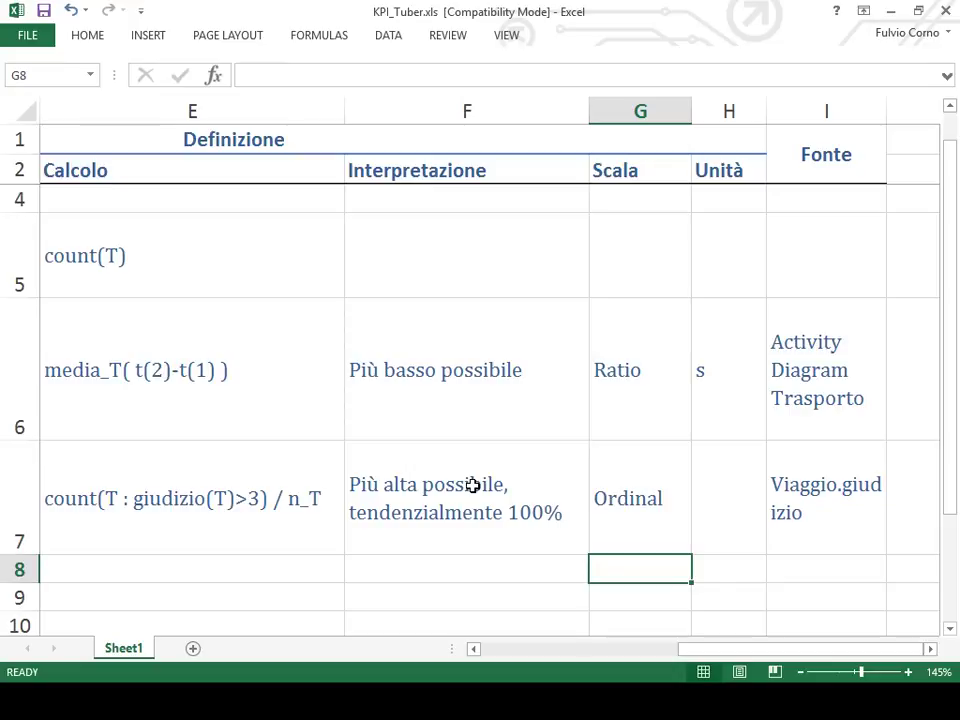
Step: Enter "%" as the Unità of the GP indicator in H7
key(Up)
key(Right)
key(F2)
text(%)
key(ctrl+Return)
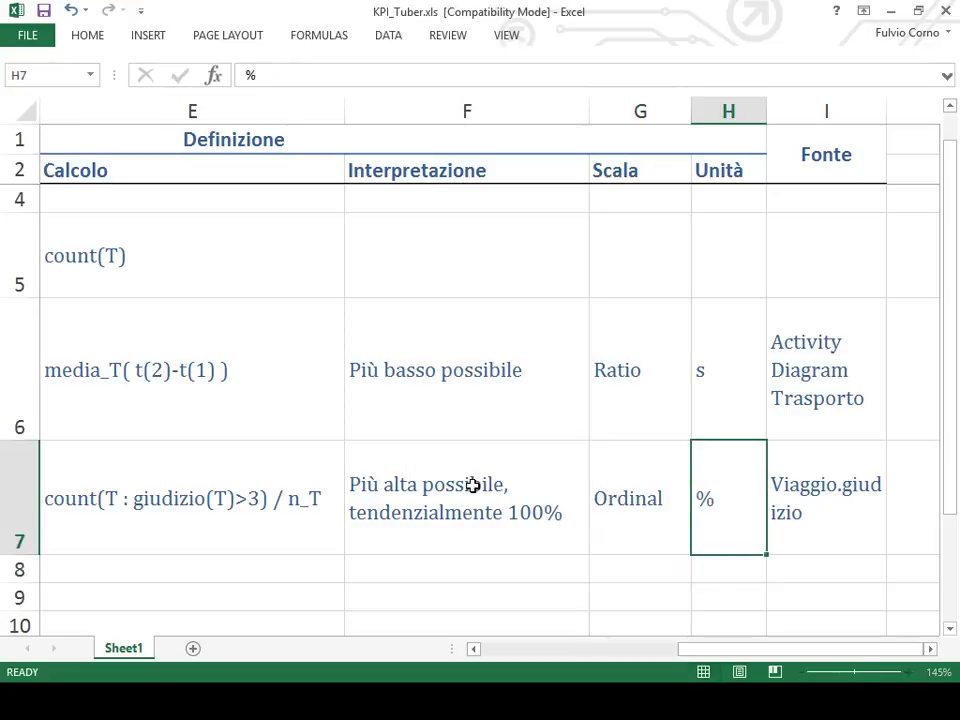
Step: Save the workbook with the completed GP row, keeping its .xls format despite the compatibility check
key(Left)
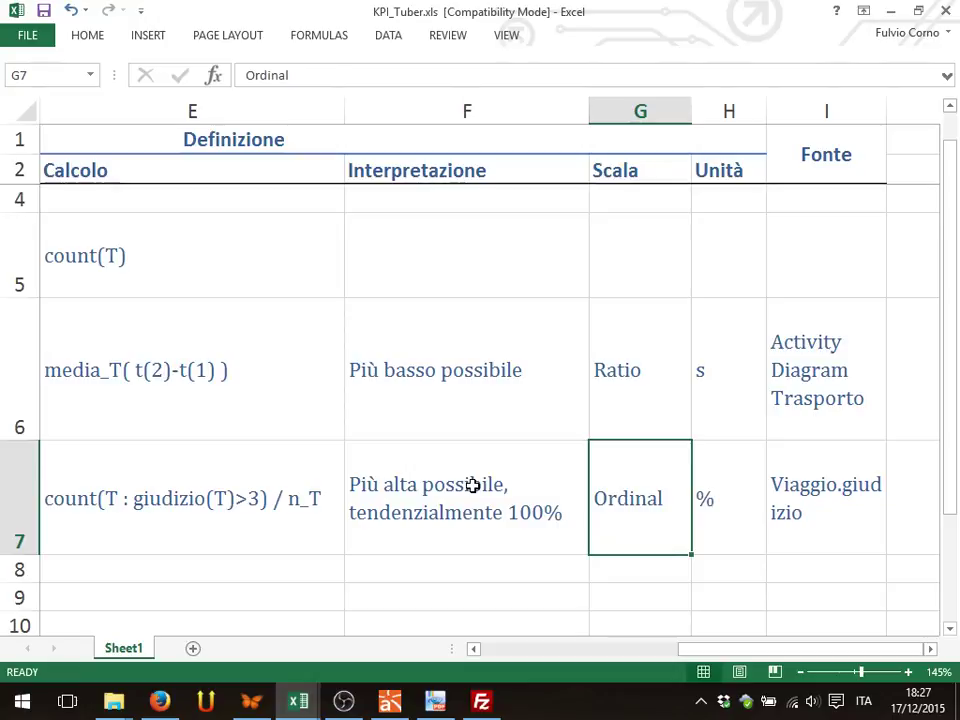
drag(949, 465, 930, 516)
mouse_move(707, 650)
mouse_down()
mouse_move(676, 652)
mouse_move(690, 654)
mouse_up()
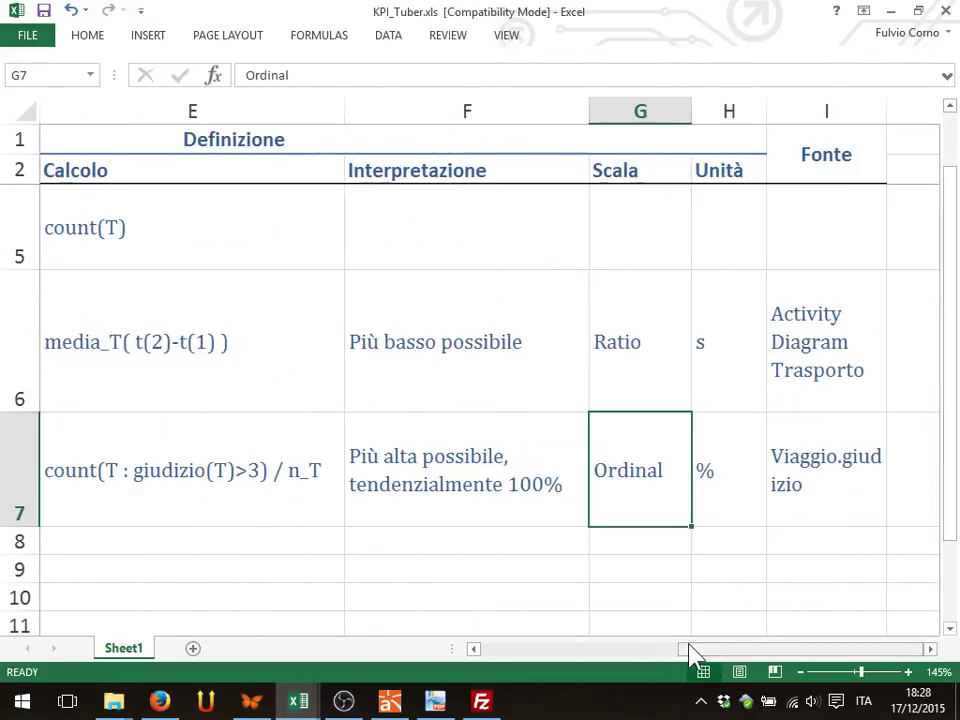
click(44, 11)
click(558, 471)
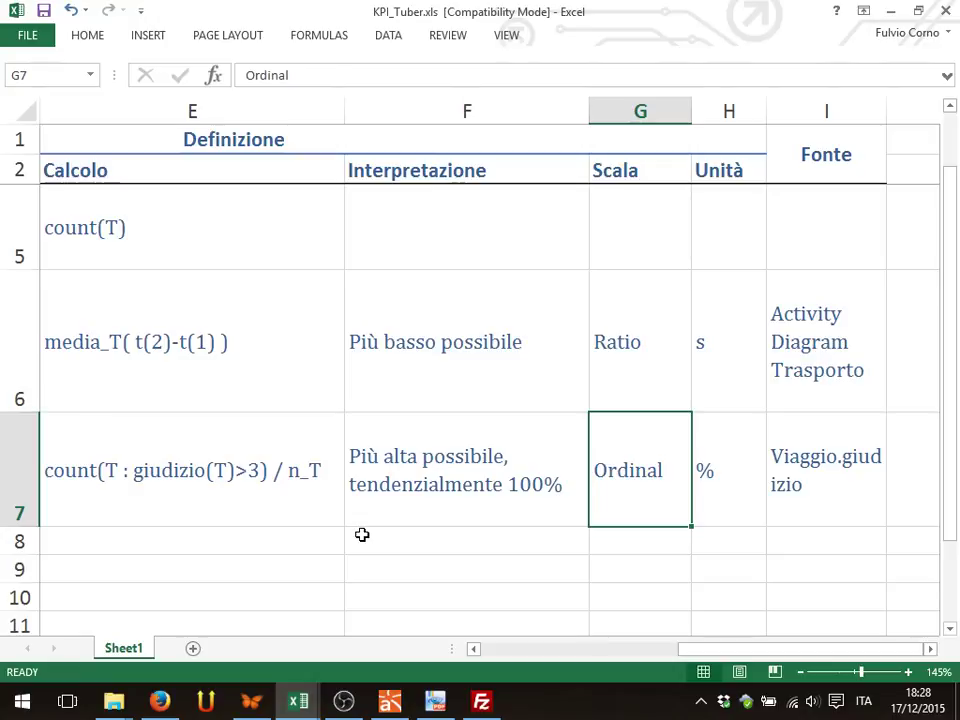
Step: Examine the completed GP row, comparing its description, Metodo, Calcolo, Interpretazione and Scala with the rows above
key(Left)
key(Left)
key(Left)
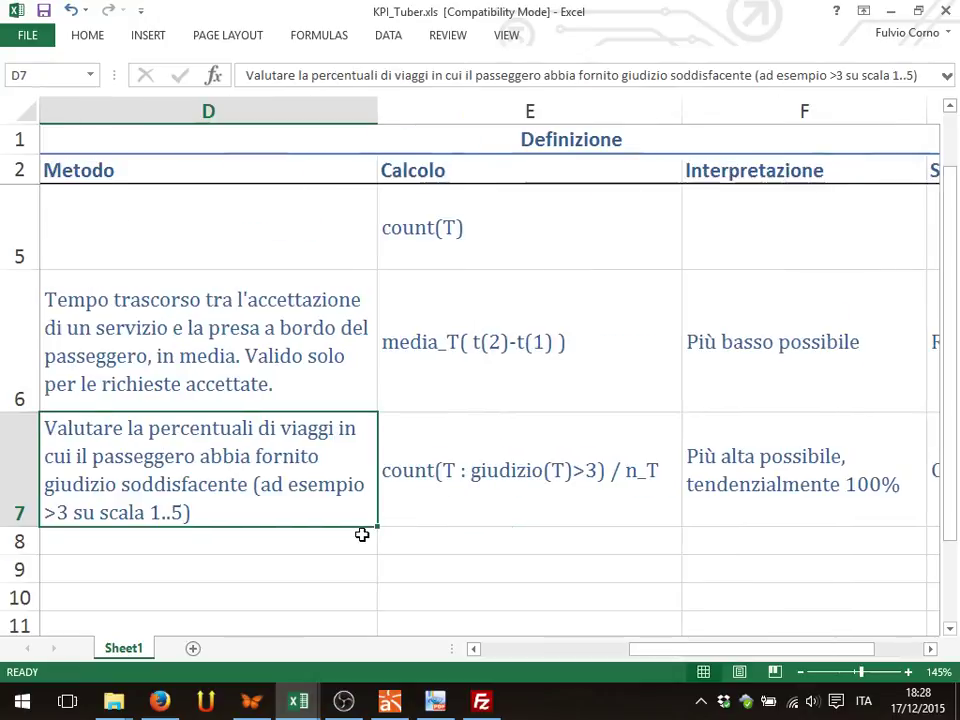
key(Right)
key(Right)
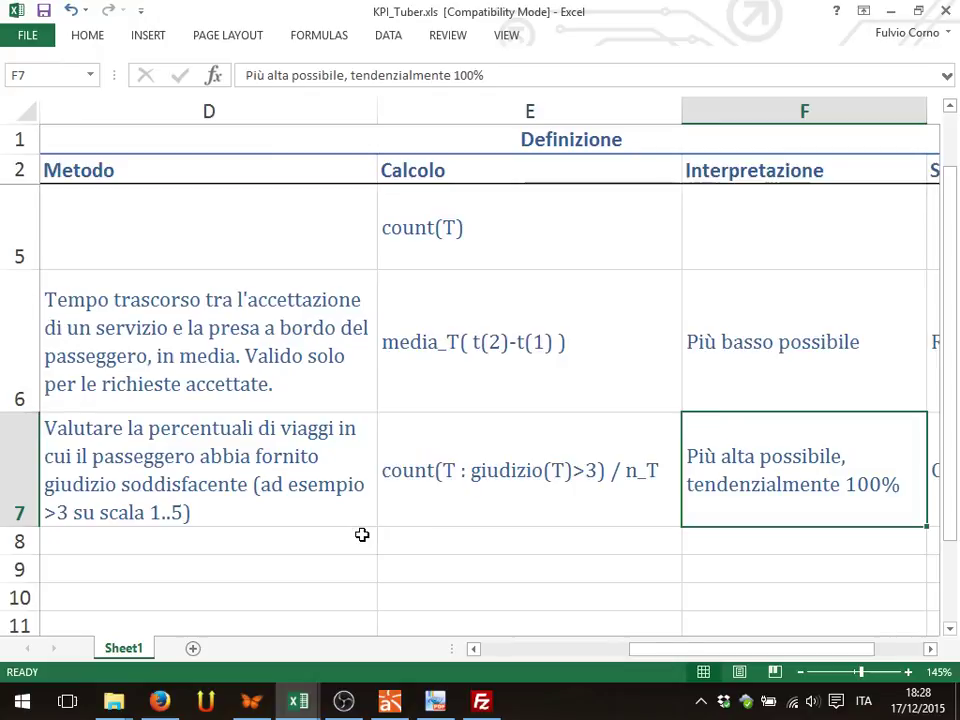
click(765, 652)
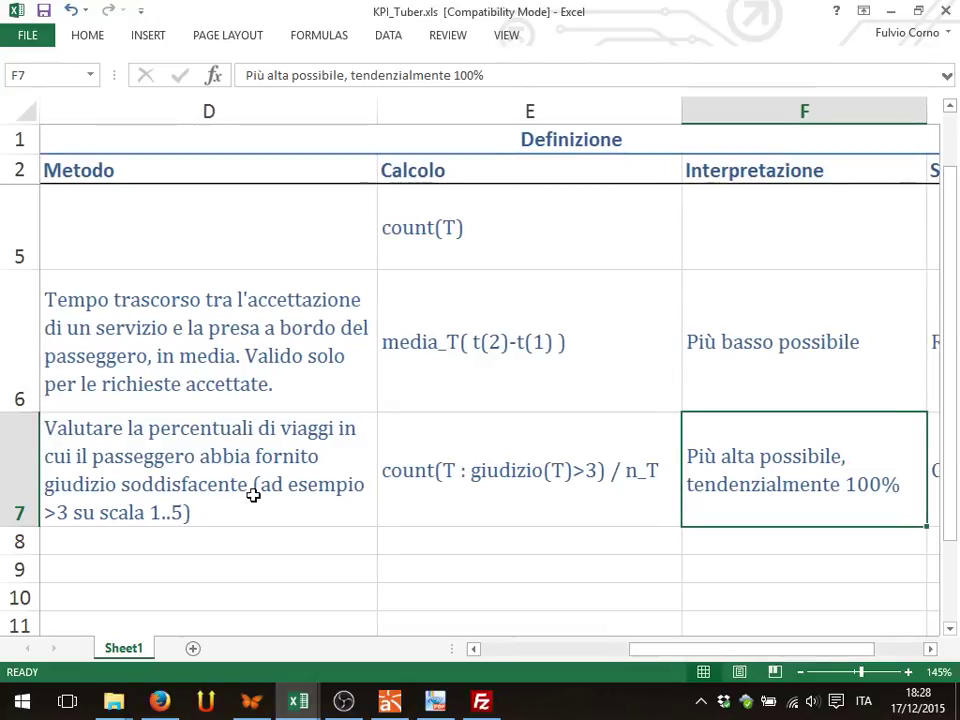
click(565, 652)
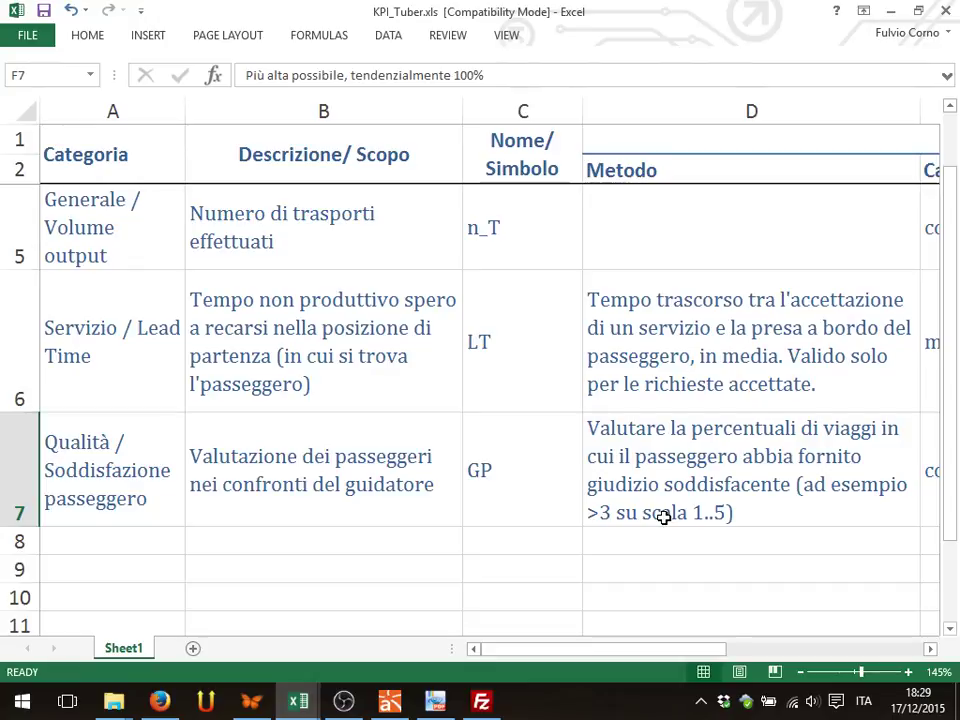
key(Right)
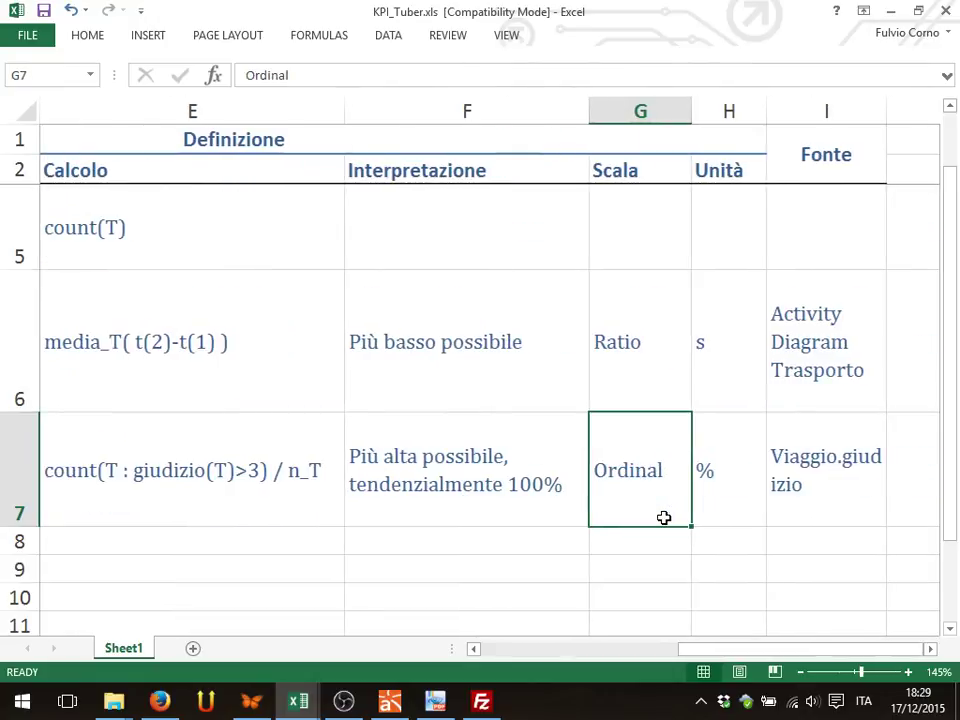
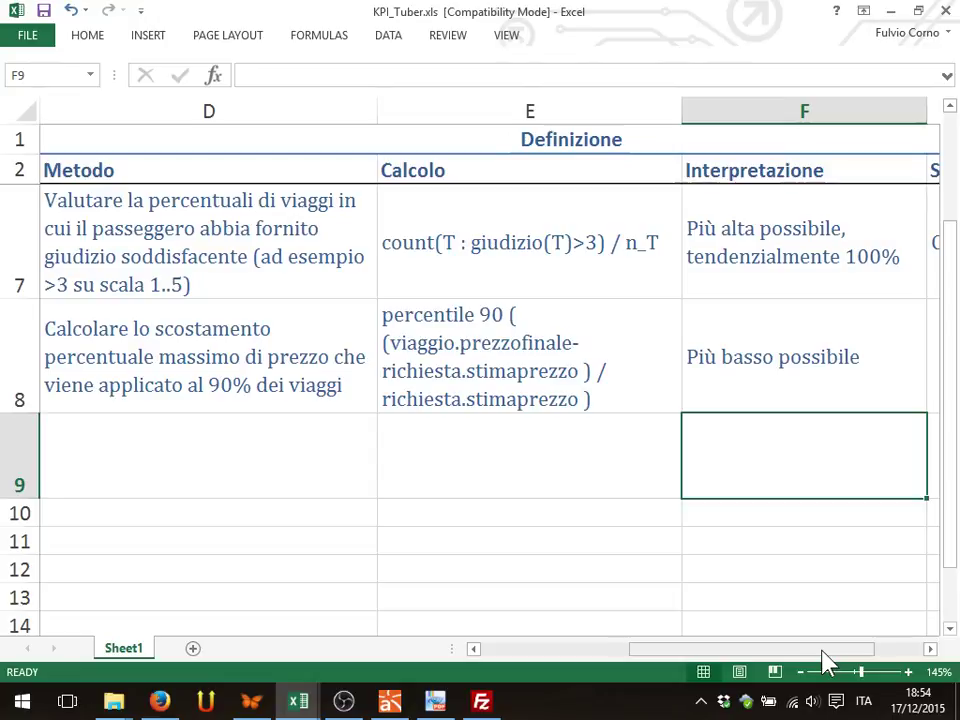
Step: Enter "Ratio" as the Scala of the price deviation indicator in G8
key(Up)
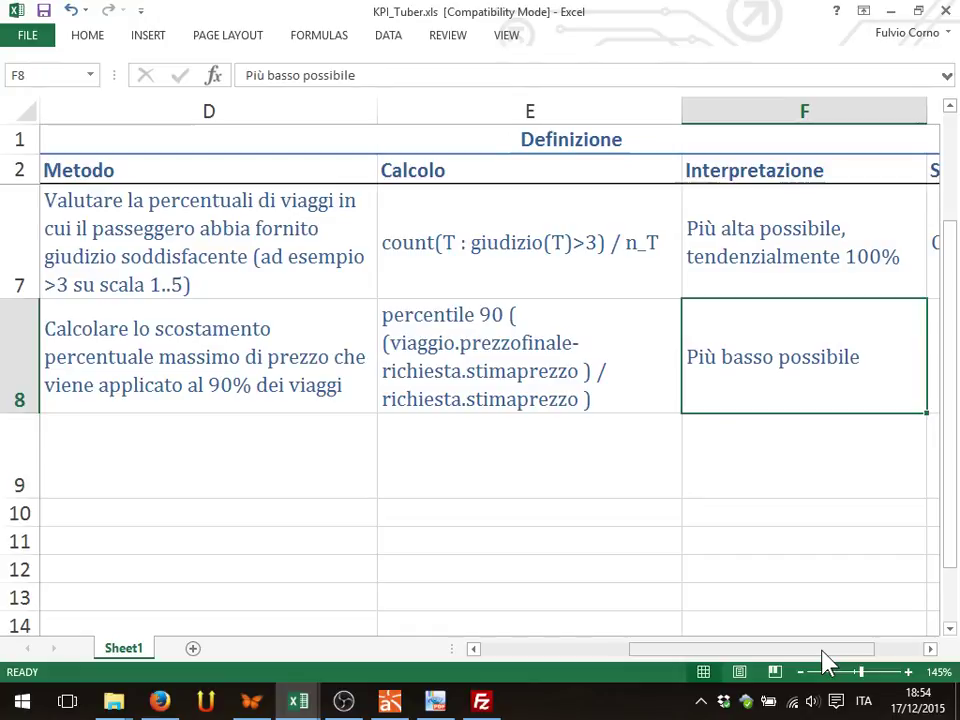
key(Right)
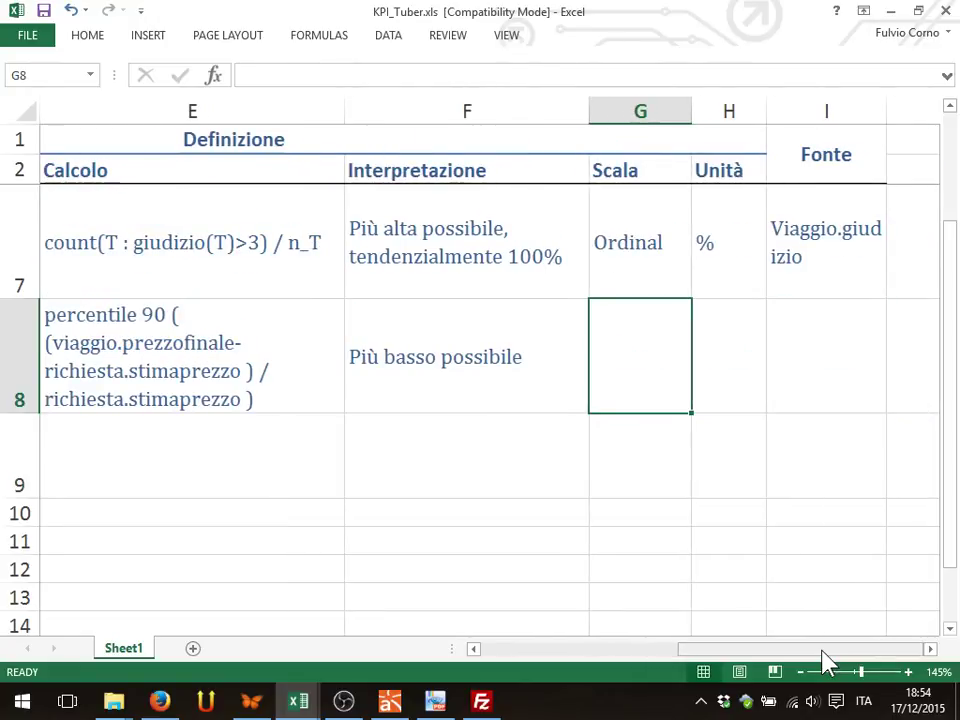
key(Left)
key(Left)
key(Left)
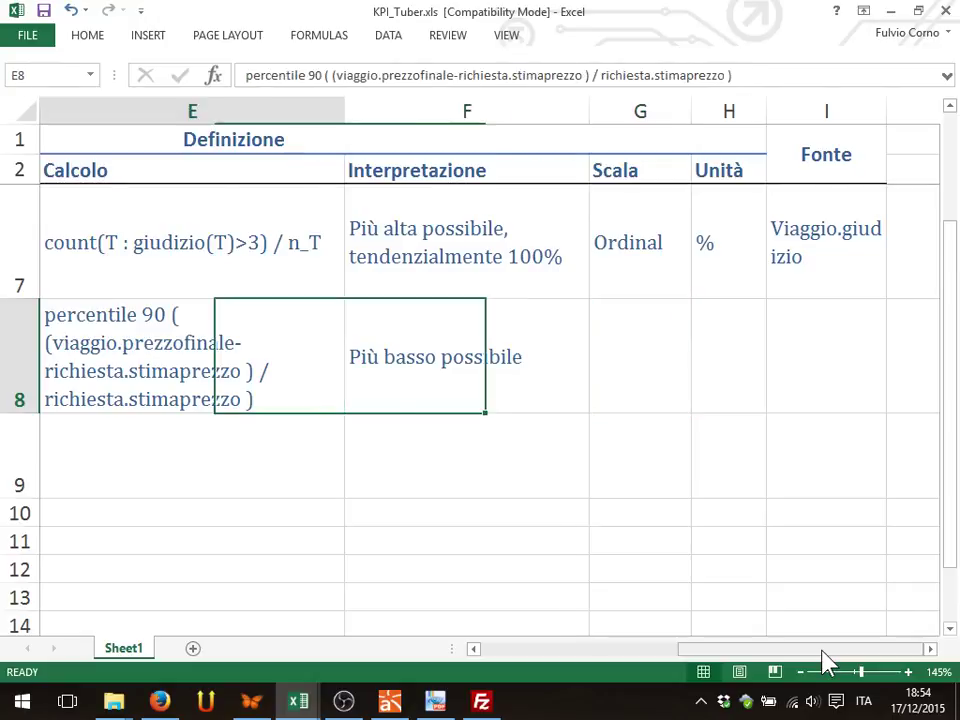
key(Right)
key(Right)
key(Right)
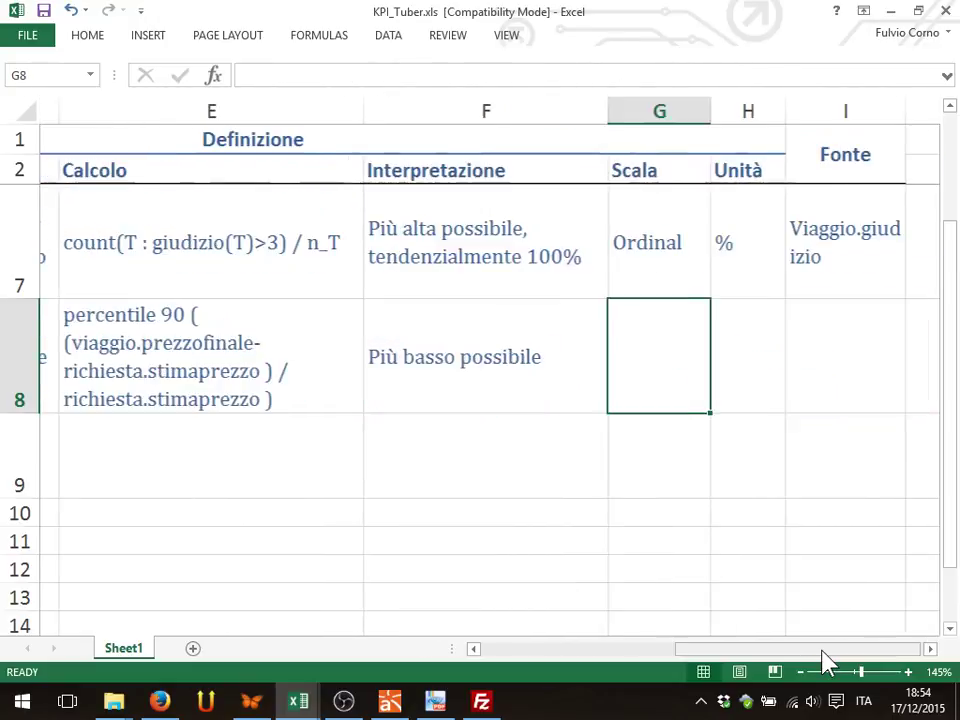
key(F2)
text(Ratio)
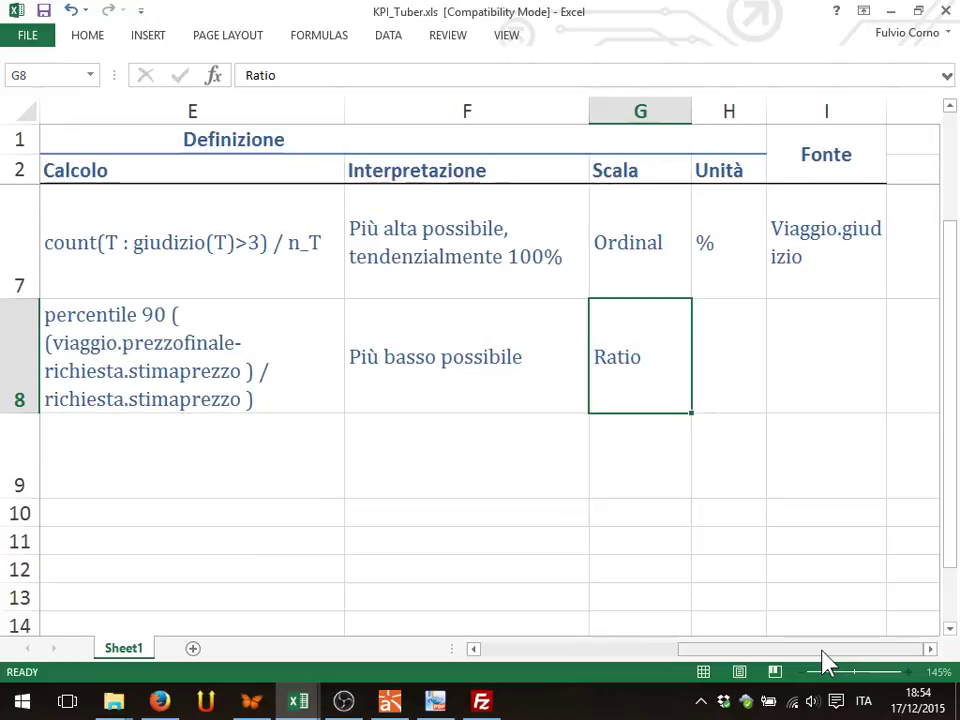
key(Return)
key(Up)
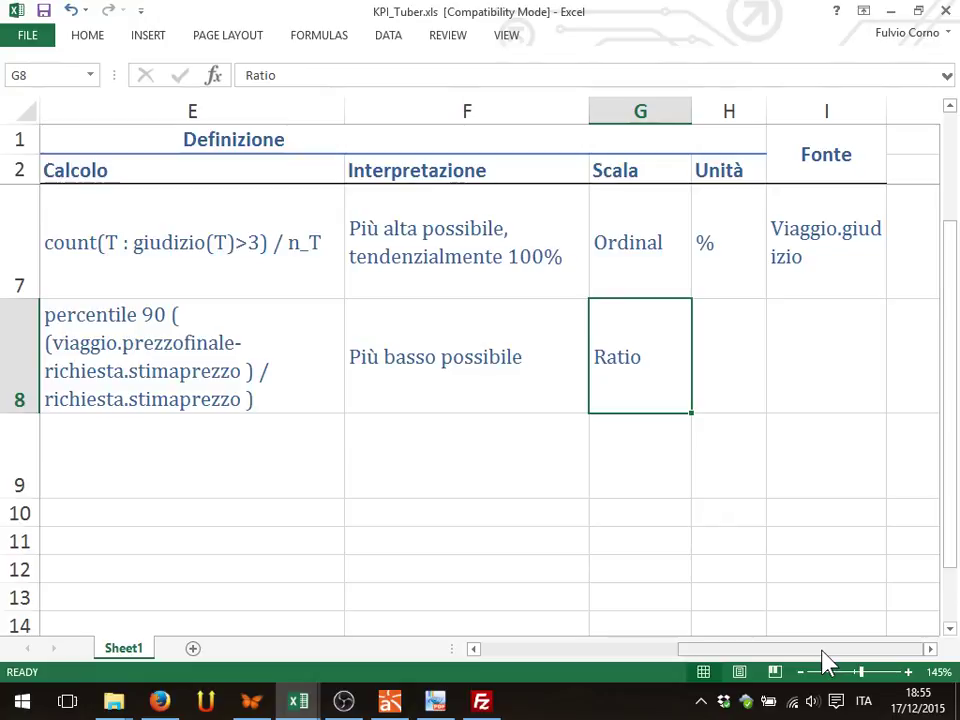
Step: Enter "%€" as the Unità of the price deviation indicator in H8
key(Right)
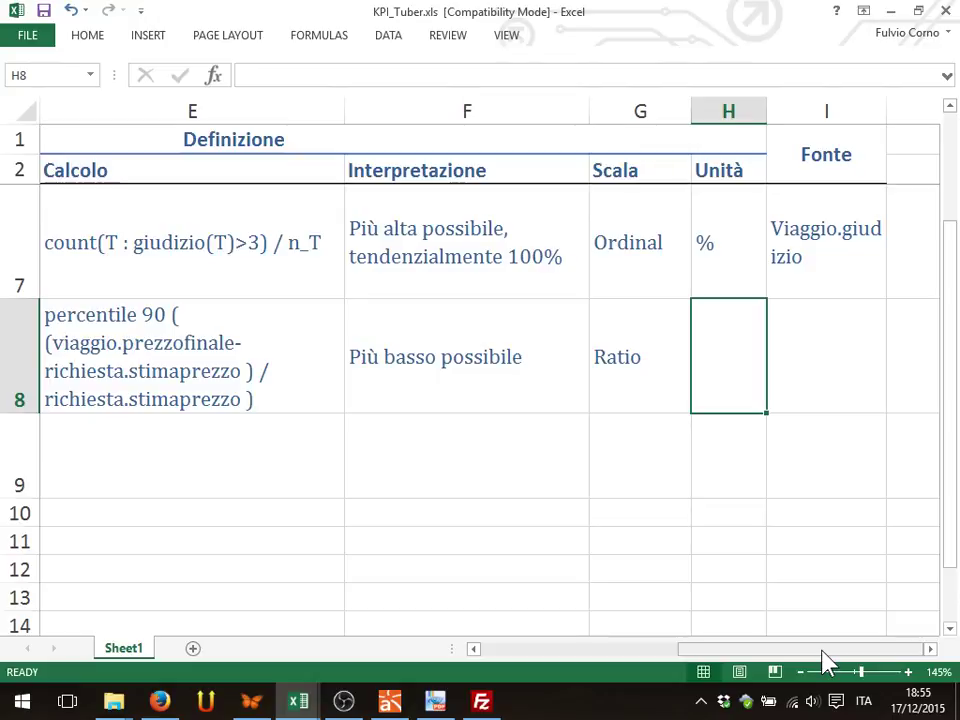
text(%€)
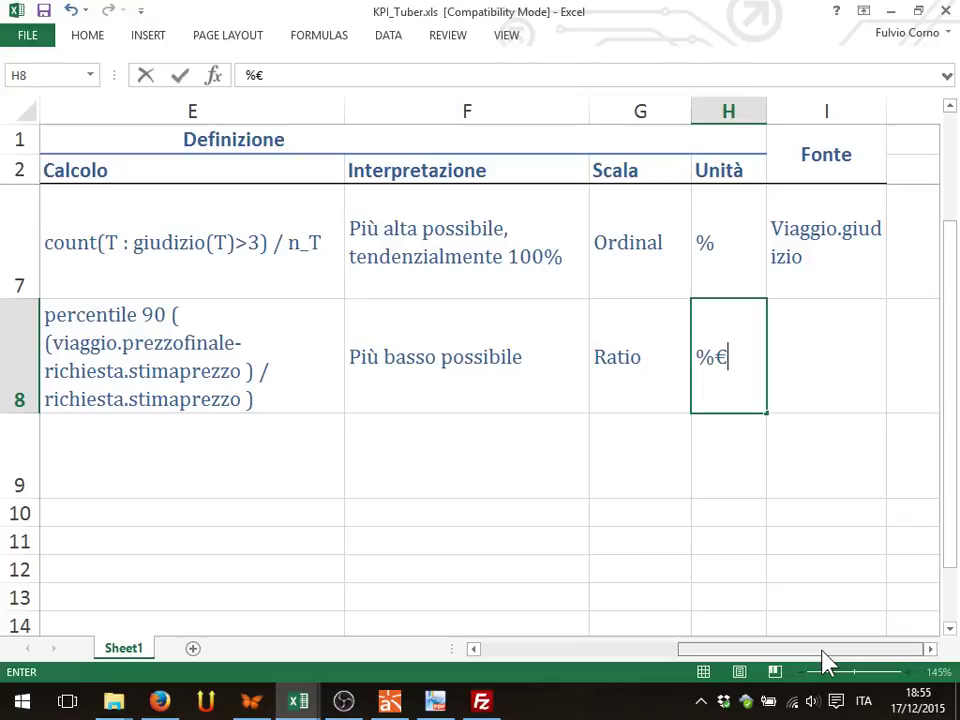
key(Return)
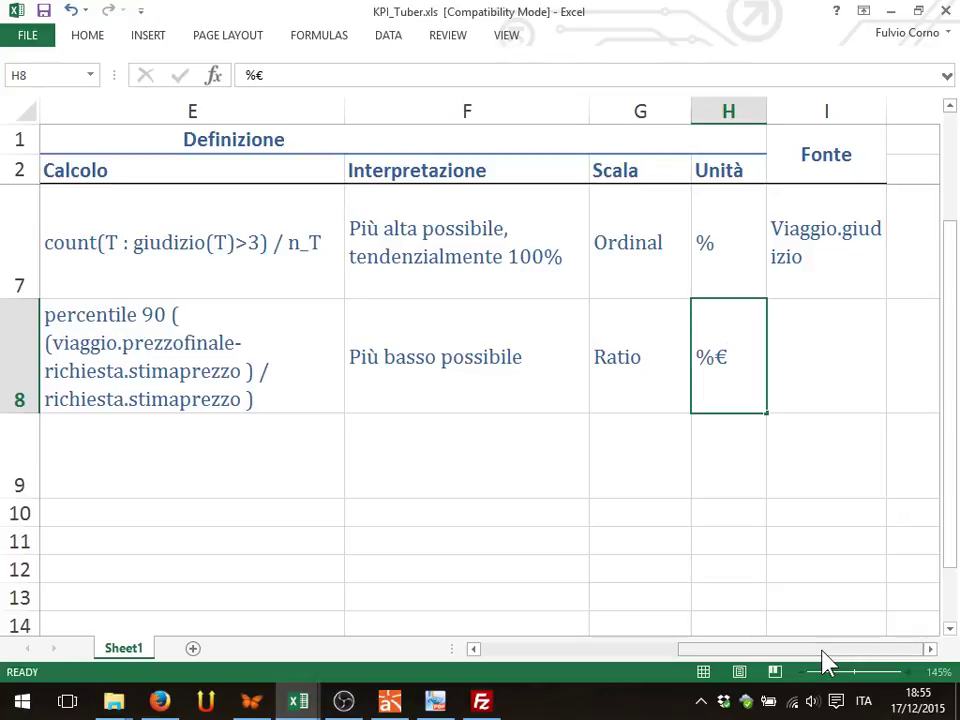
key(Up)
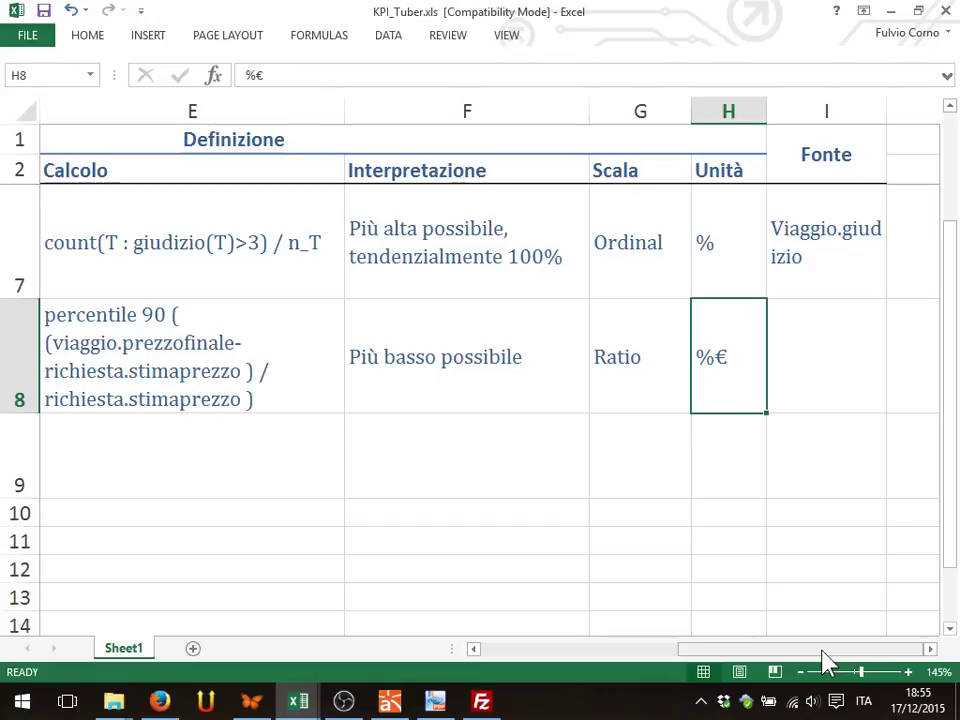
Step: Enter "Viaggio, Richiesta" as the Fonte of the price deviation indicator in I8
key(Right)
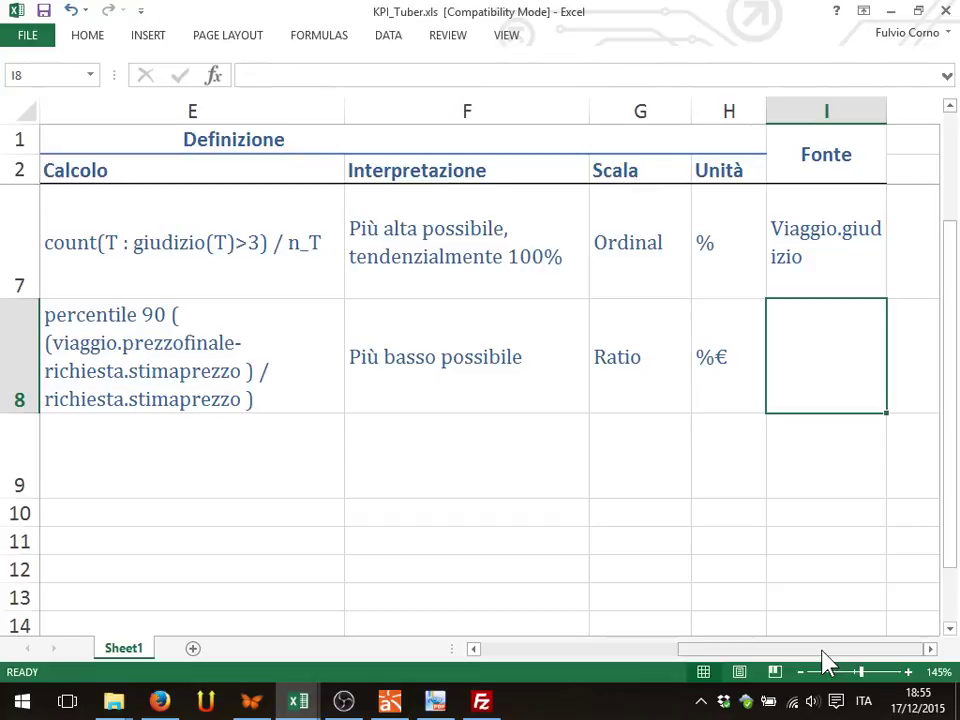
text(Viaggio)
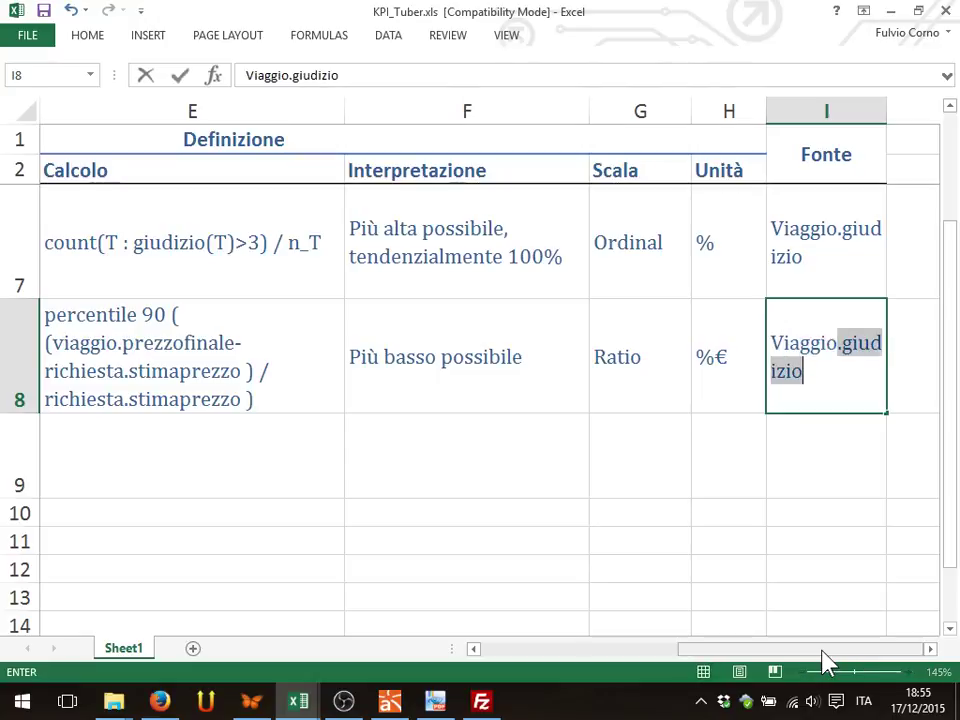
text(, R)
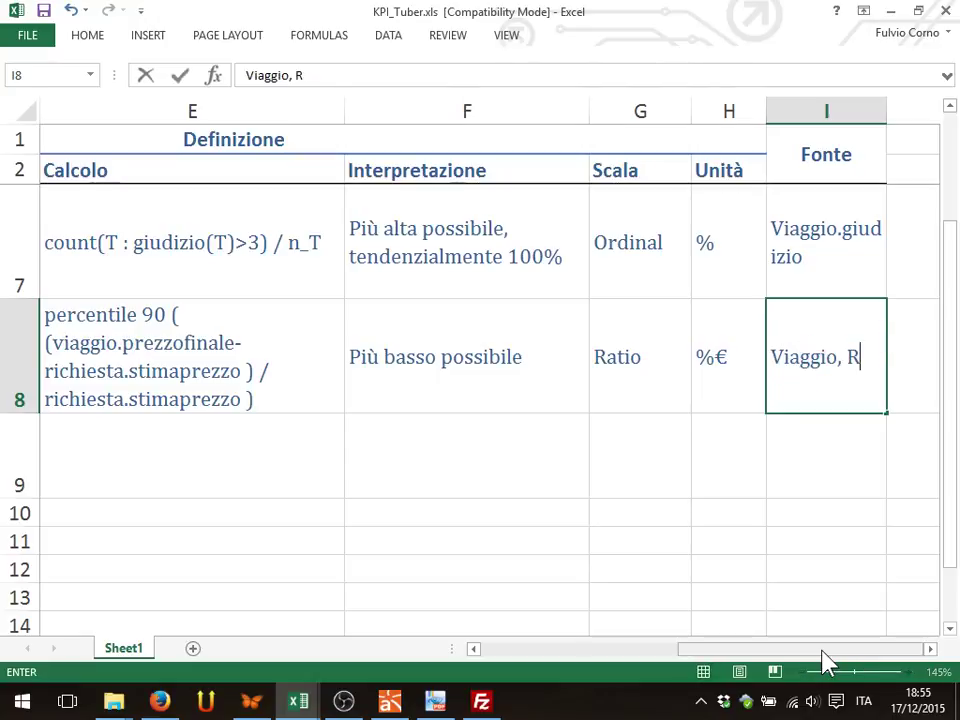
text(Ichiesta)
key(Return)
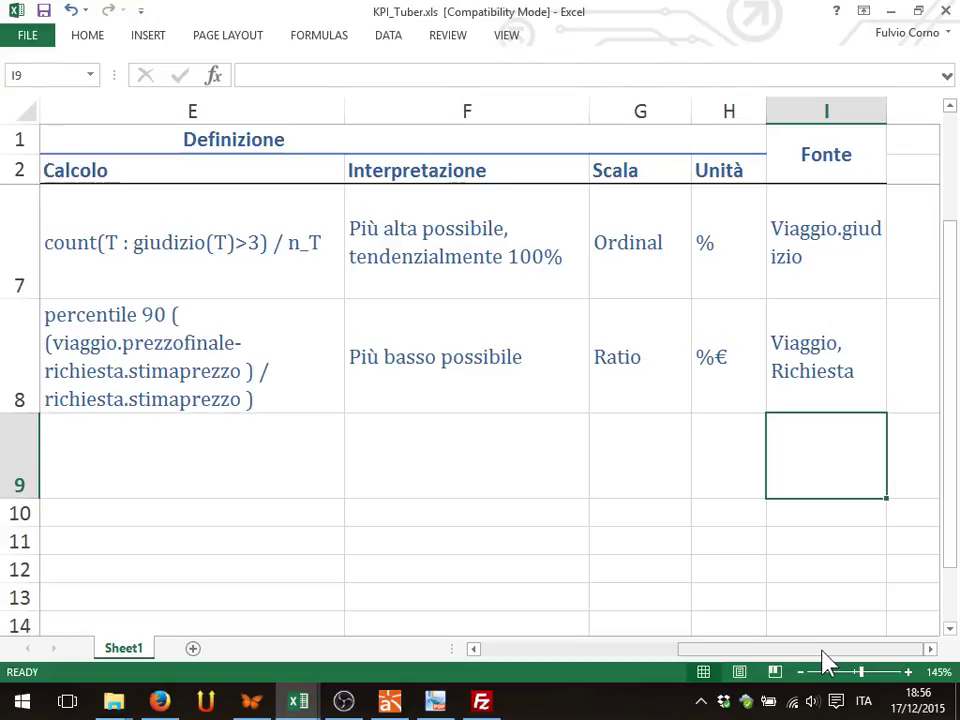
Step: Save the workbook with the completed price deviation row, continuing past the compatibility check to keep its .xls format
click(251, 371)
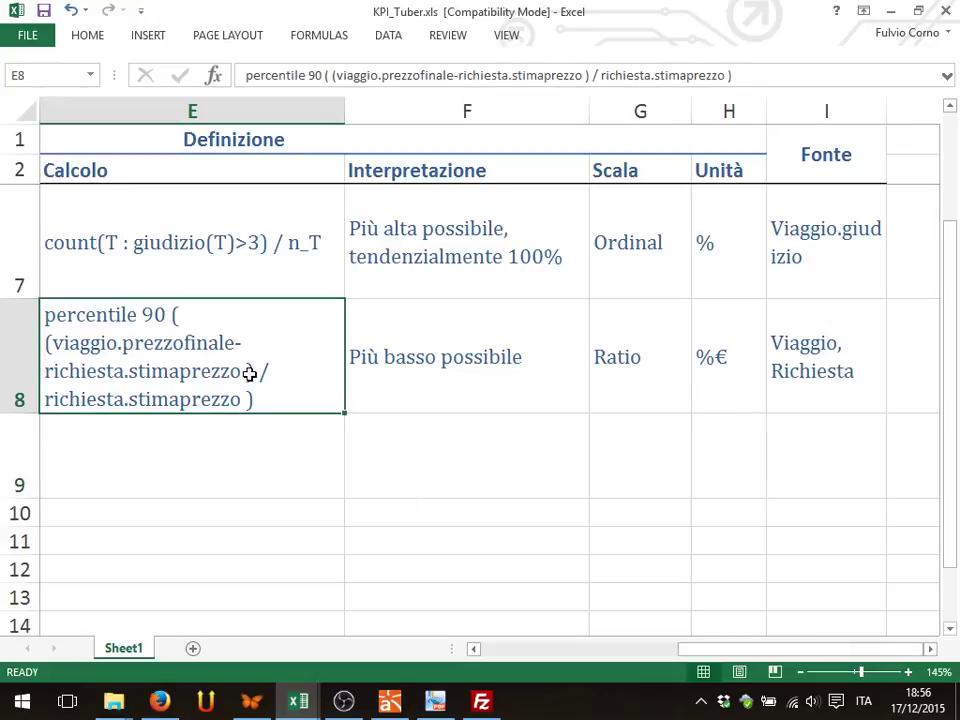
click(44, 10)
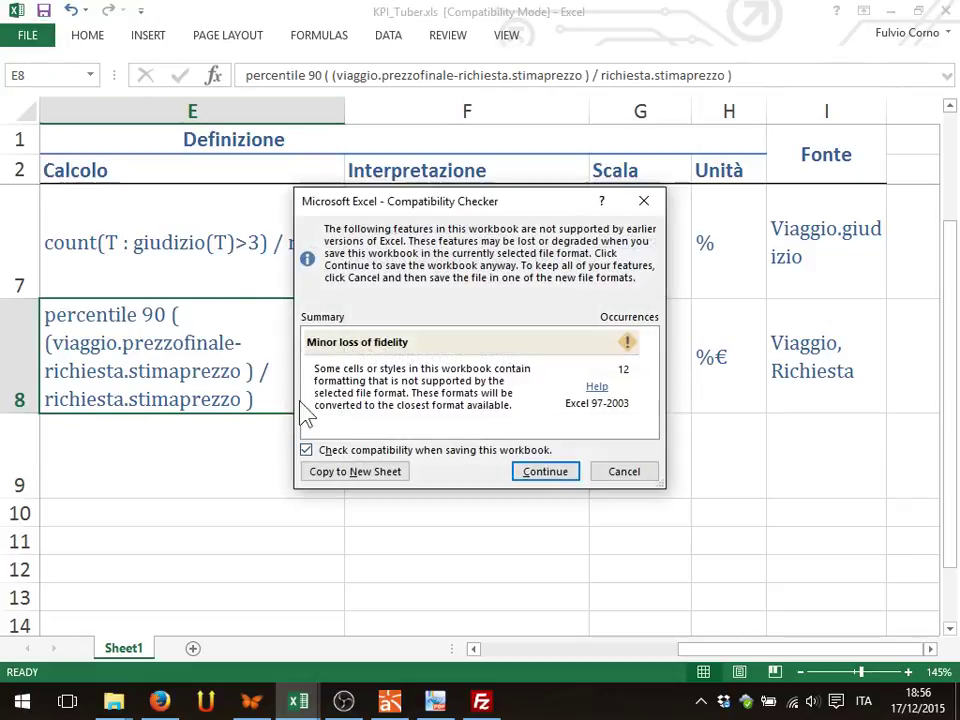
click(541, 472)
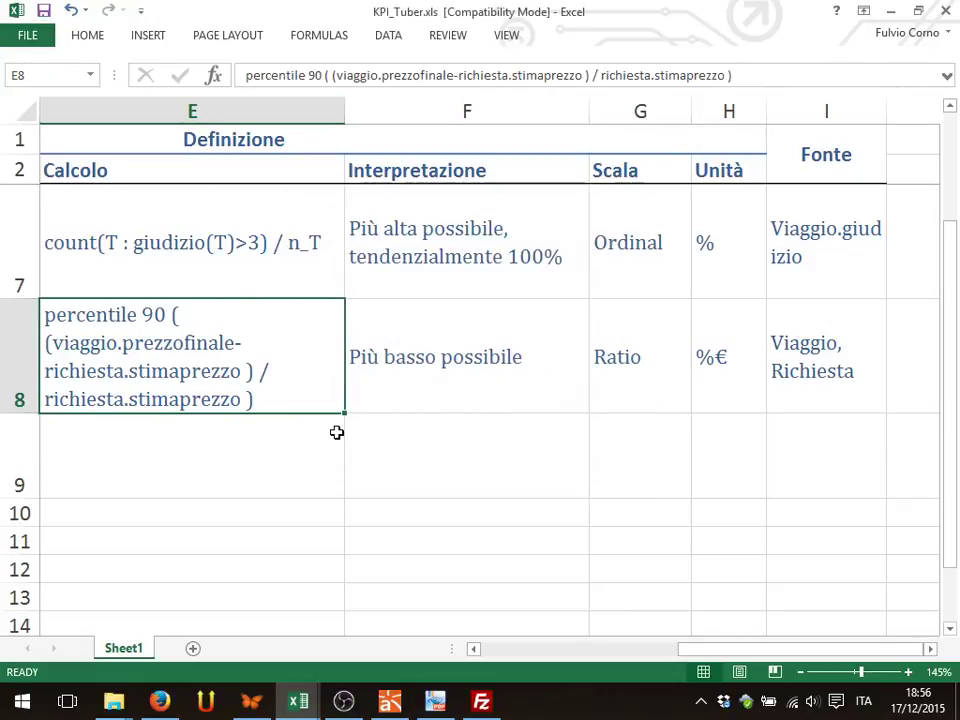